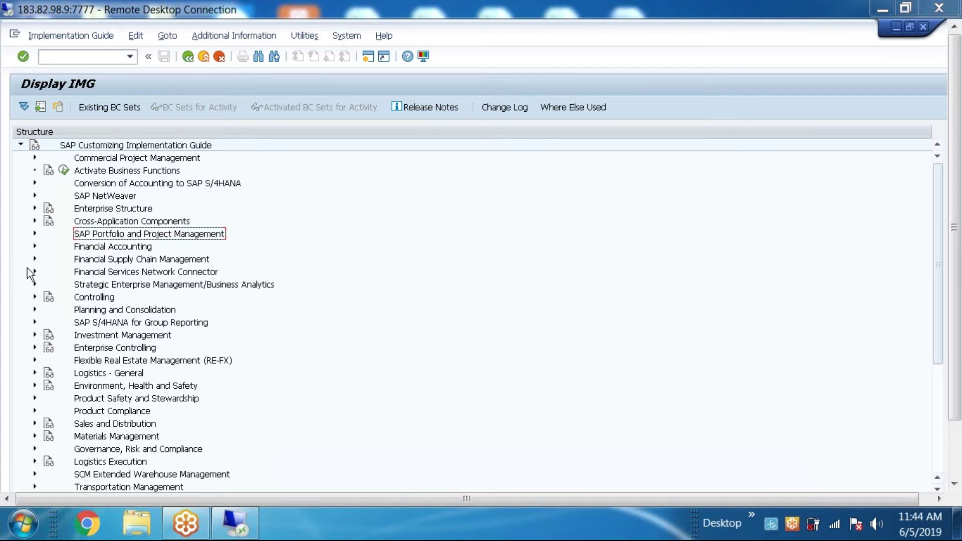
# Step: Show IMG activity keys beside the guide tree via Display Key > IMG Activity
pyautogui.click(34, 221)
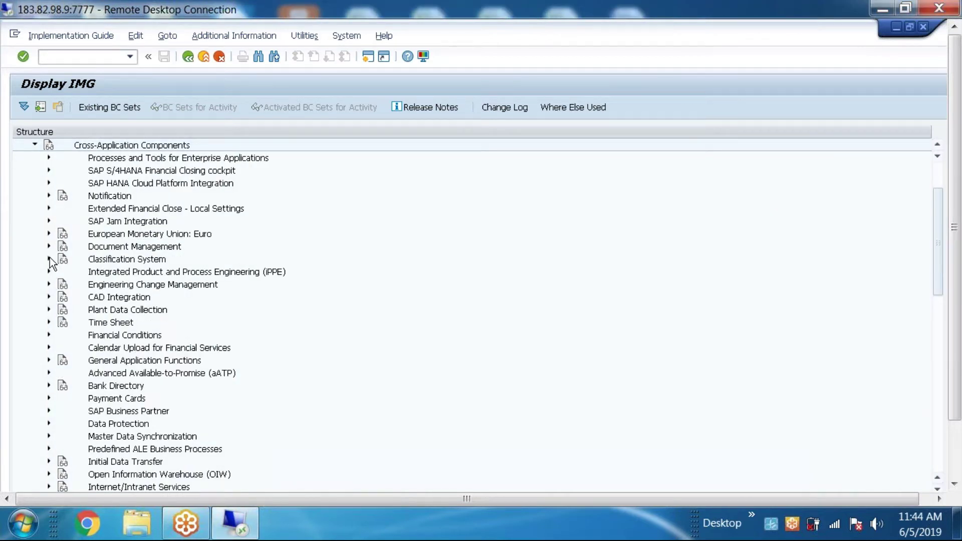
pyautogui.scroll(1, 883, 192)
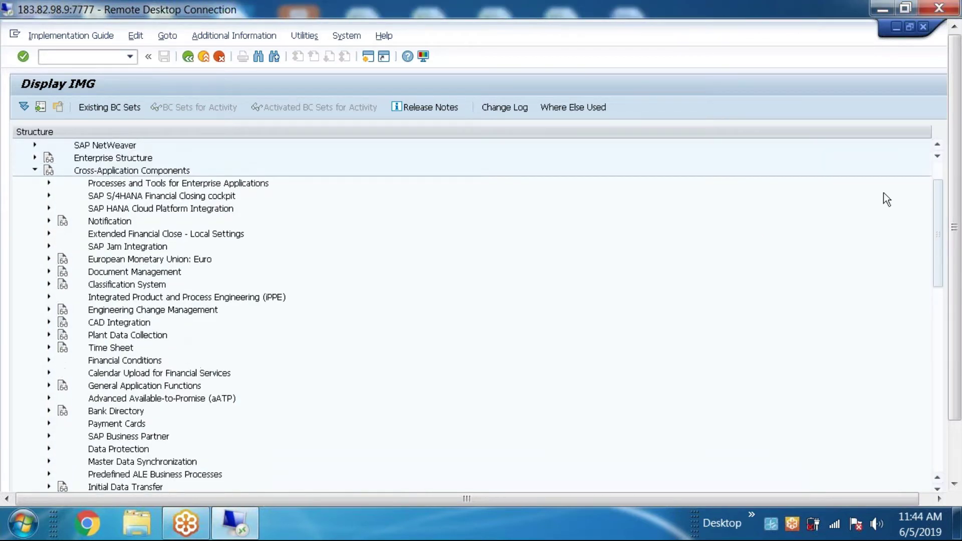
pyautogui.click(35, 170)
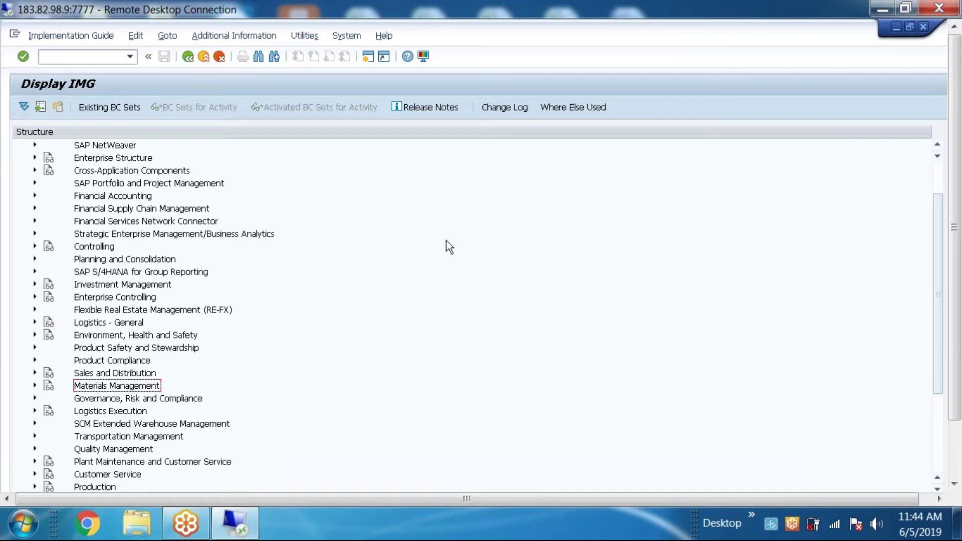
pyautogui.click(221, 34)
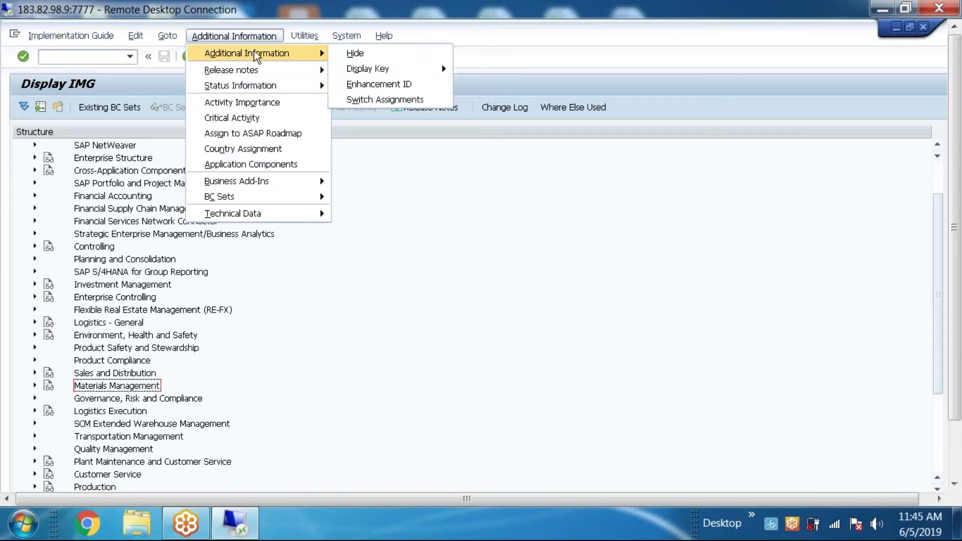
pyautogui.click(346, 35)
pyautogui.moveTo(248, 37)
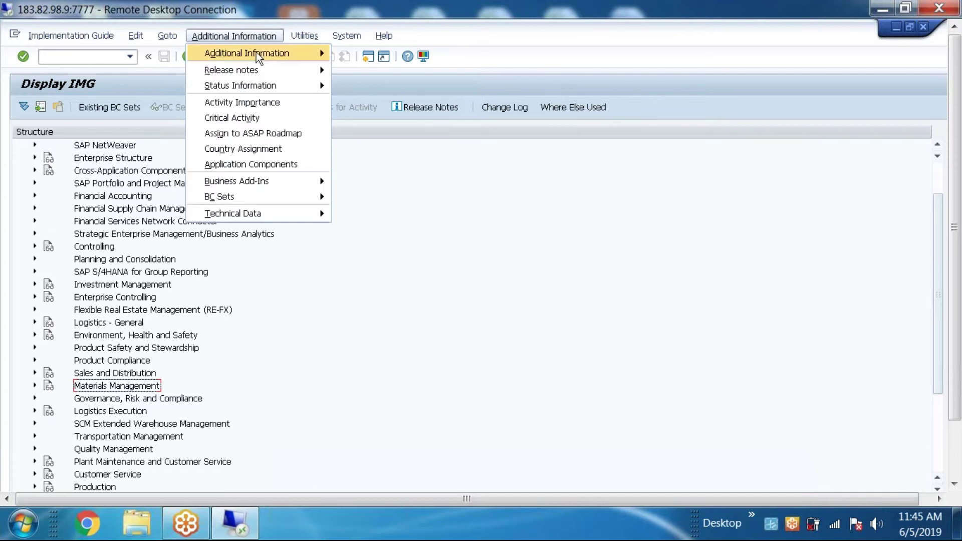
pyautogui.moveTo(362, 68)
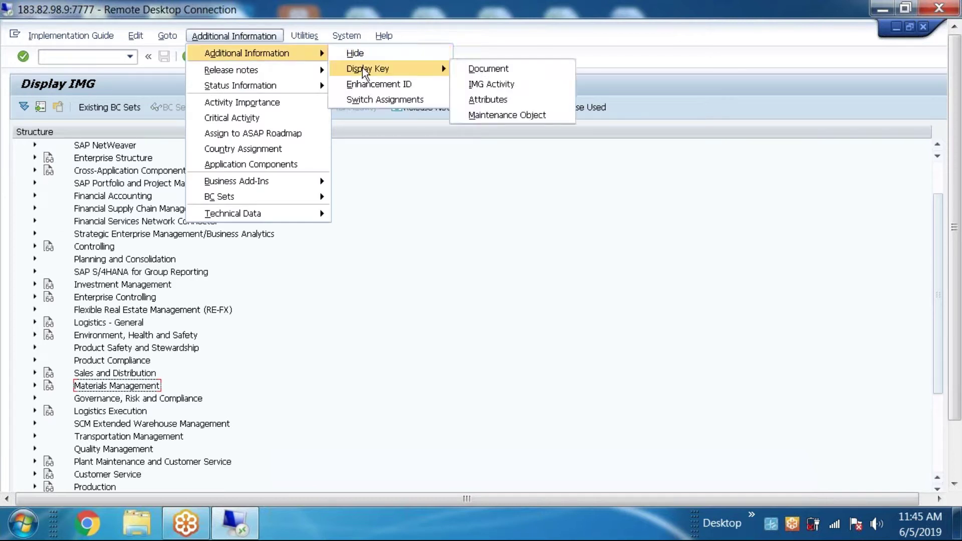
pyautogui.click(483, 84)
pyautogui.click(515, 387)
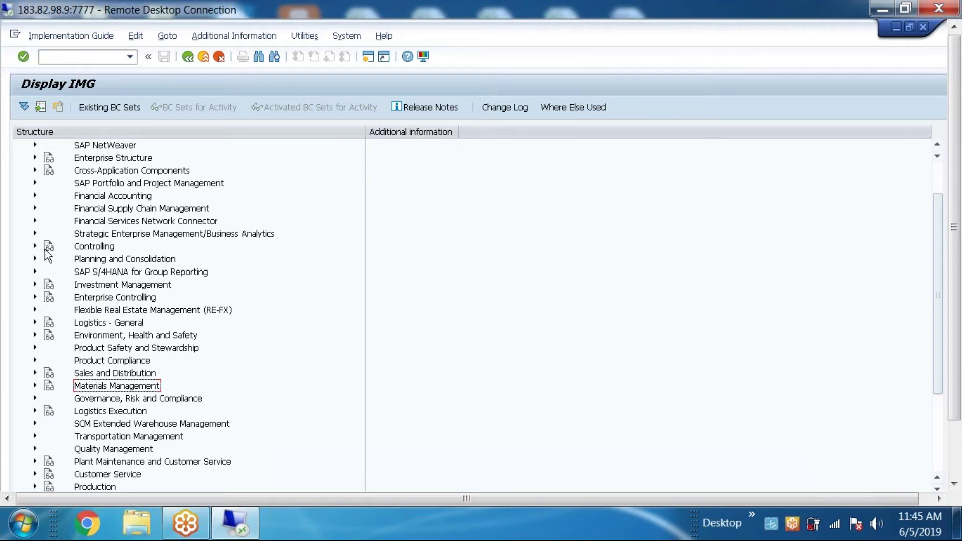
# Step: Expand Enterprise Structure > Definition to reveal the Financial Accounting definition activities
pyautogui.scroll(1, 43, 230)
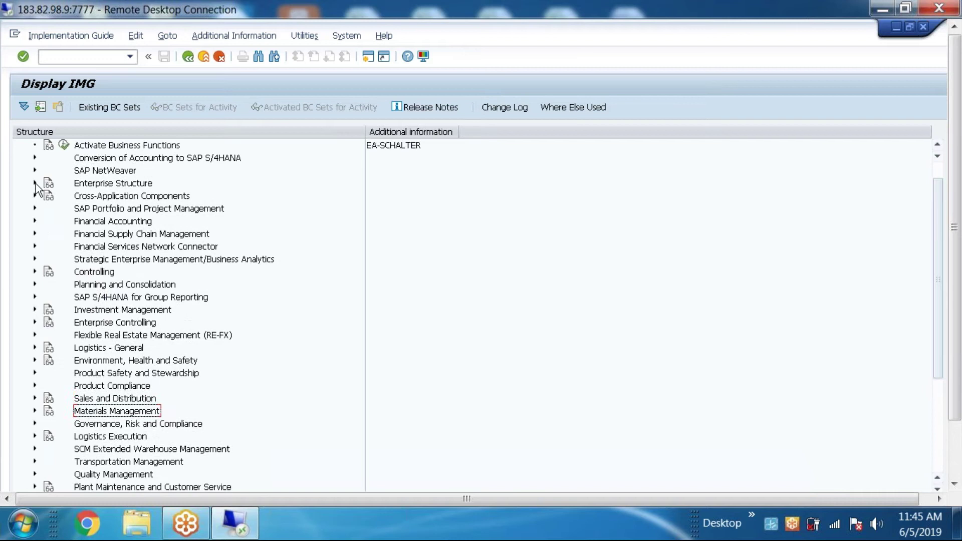
pyautogui.click(35, 184)
pyautogui.click(49, 208)
pyautogui.click(49, 207)
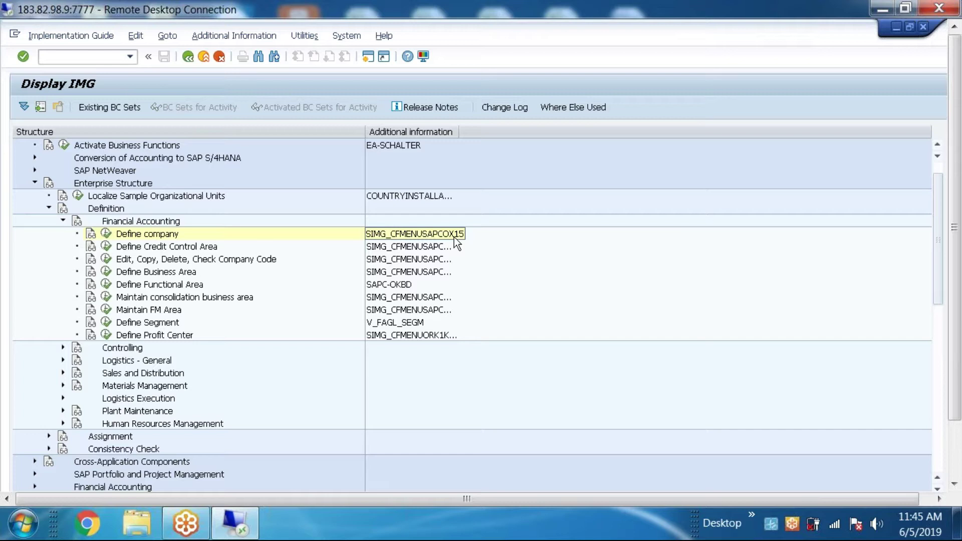
pyautogui.click(211, 40)
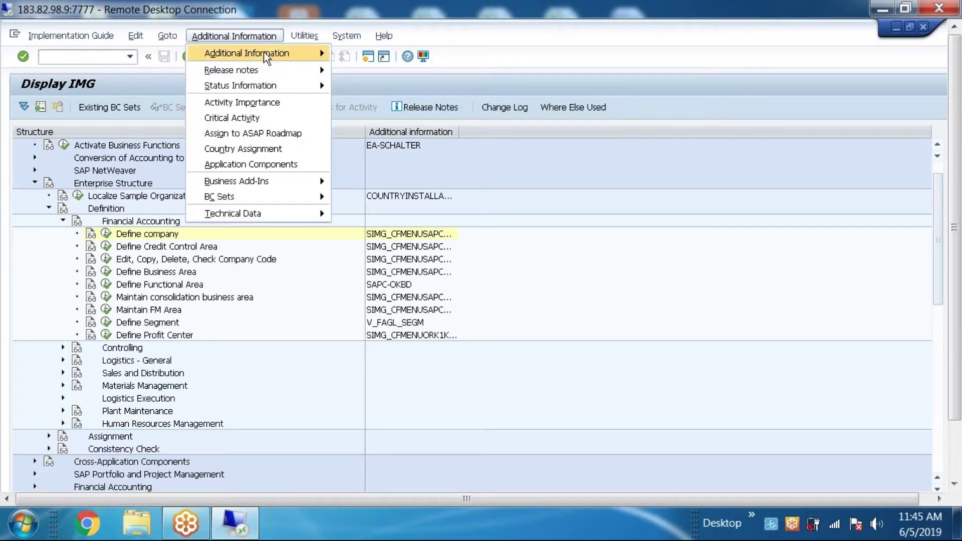
pyautogui.moveTo(265, 57)
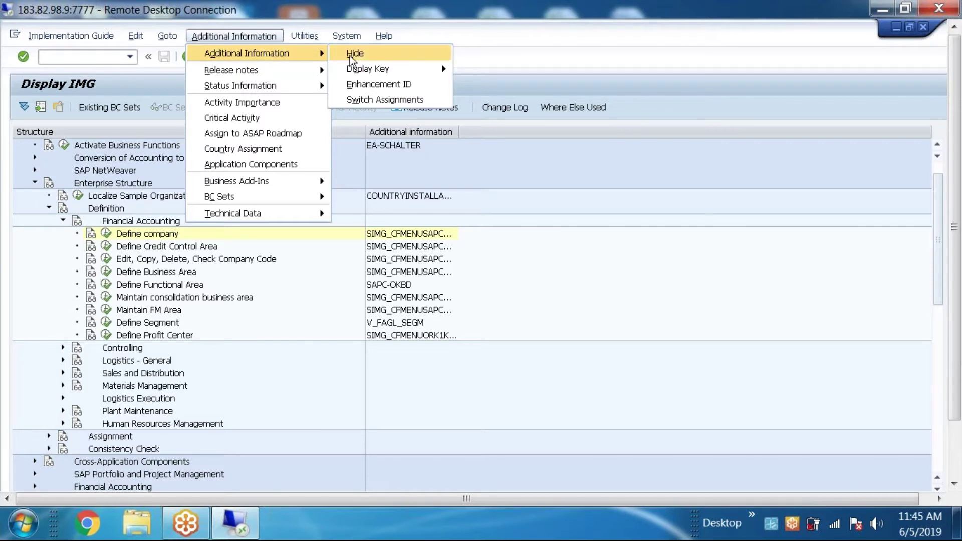
pyautogui.moveTo(359, 70)
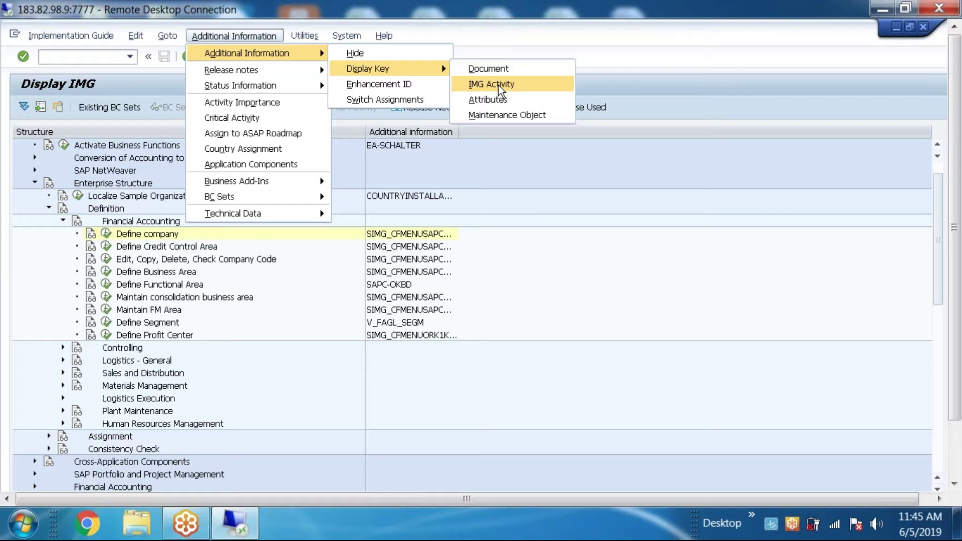
pyautogui.click(518, 202)
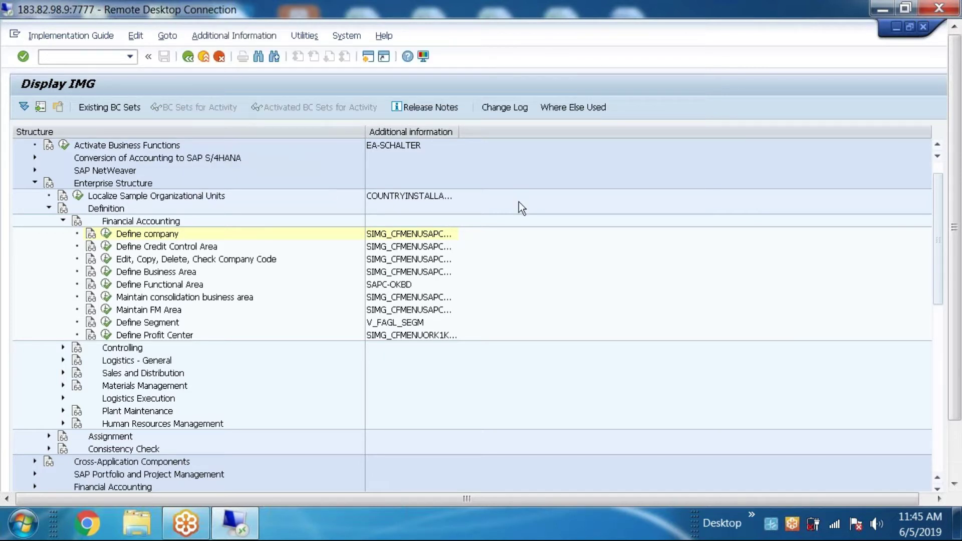
# Step: Return to SAP Easy Access and apply display settings without technical names
pyautogui.click(188, 56)
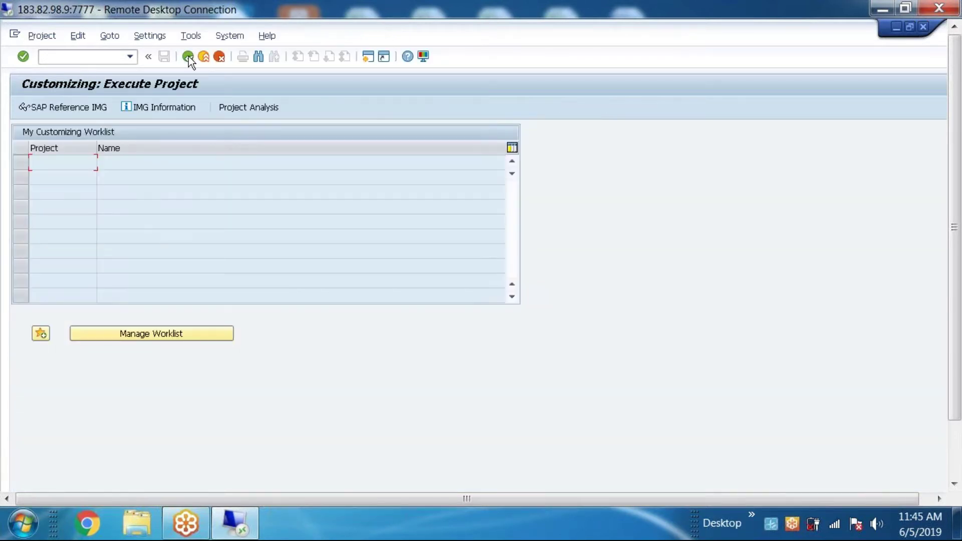
pyautogui.click(189, 56)
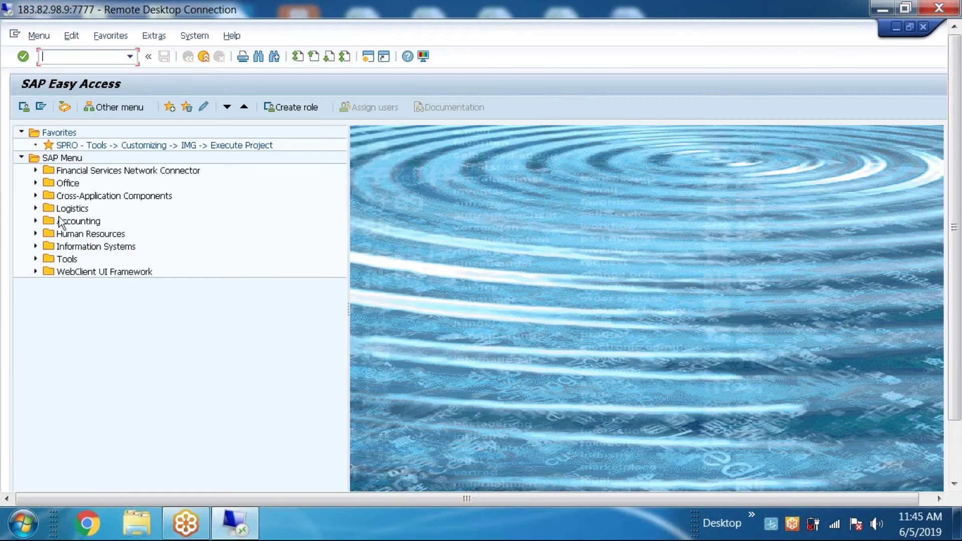
pyautogui.click(157, 35)
pyautogui.click(161, 118)
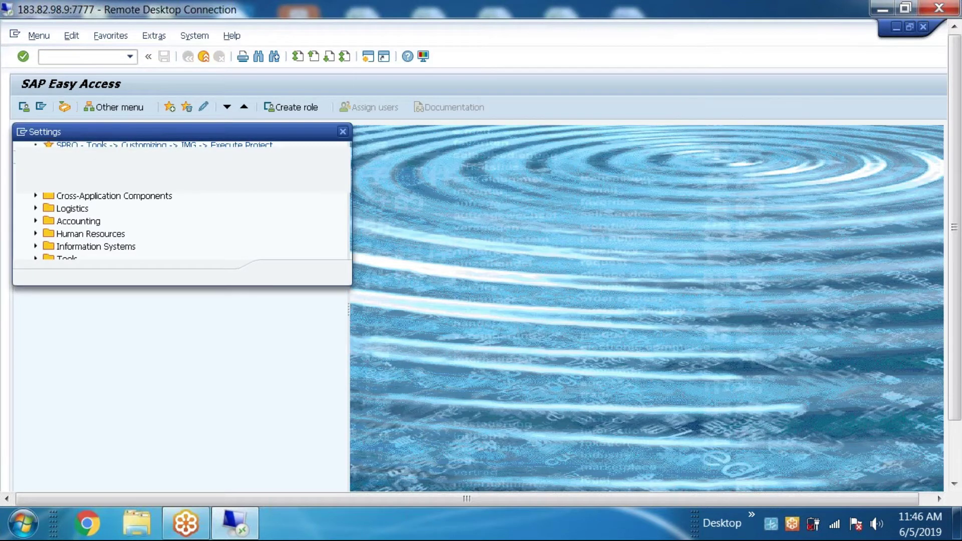
pyautogui.click(278, 272)
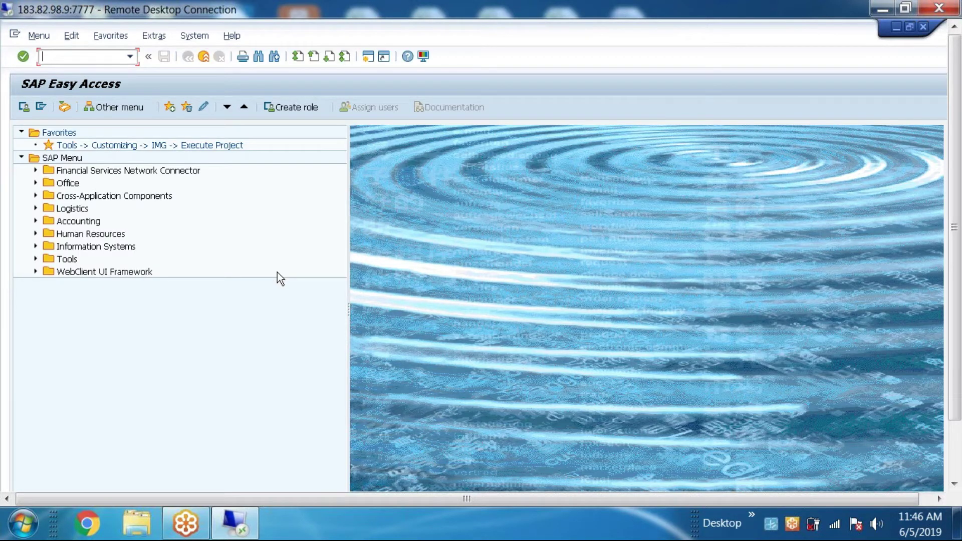
# Step: Expand Accounting > Financial Accounting > General Ledger > Master Records > G/L Accounts > Individual Processing
pyautogui.click(39, 221)
pyautogui.click(36, 221)
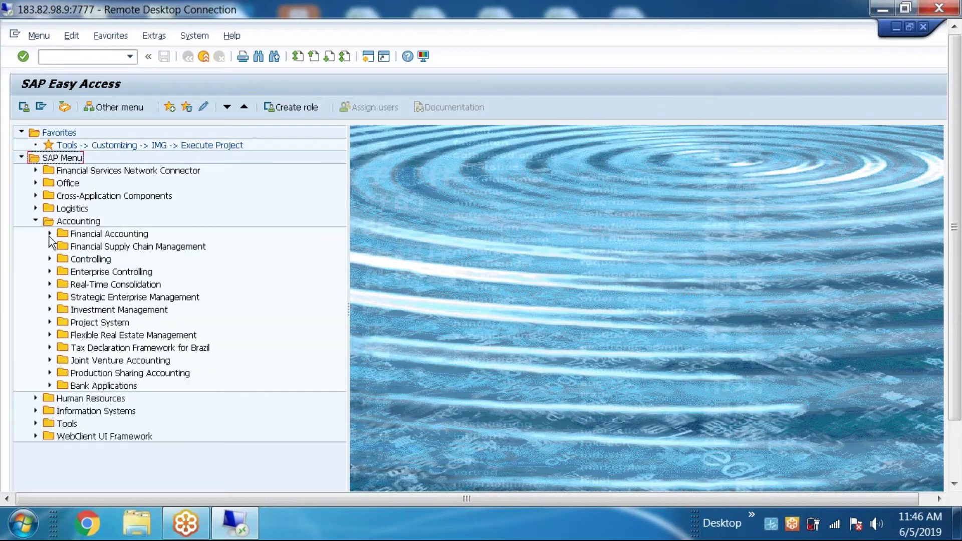
pyautogui.click(49, 233)
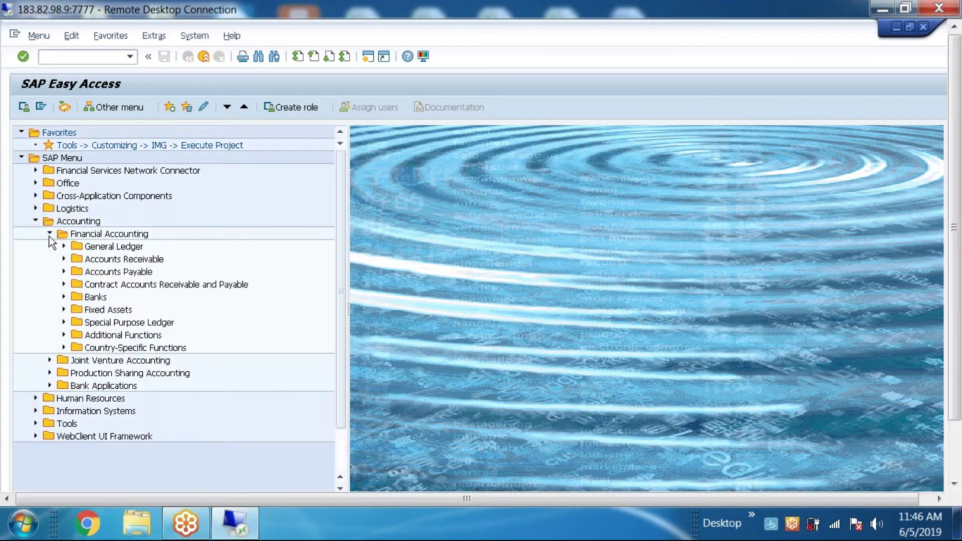
pyautogui.click(64, 246)
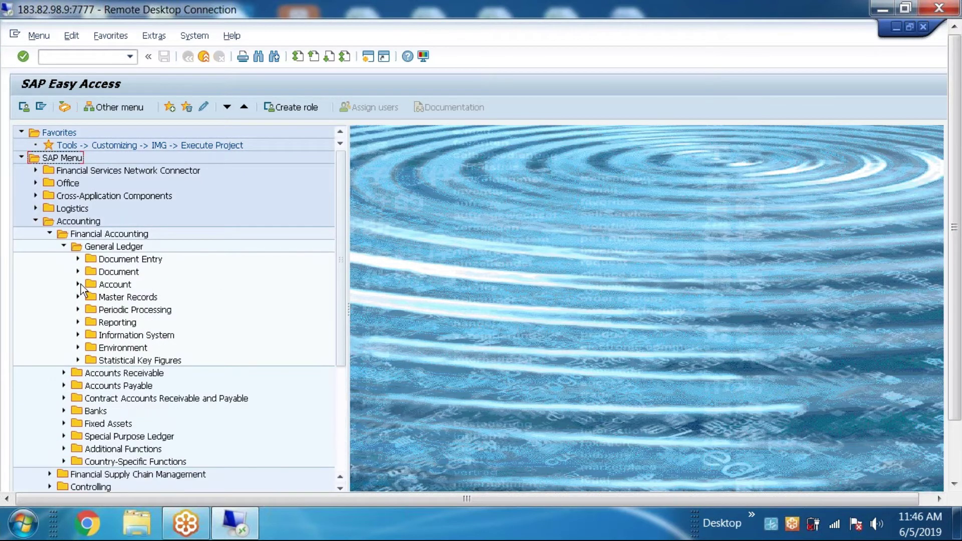
pyautogui.click(78, 296)
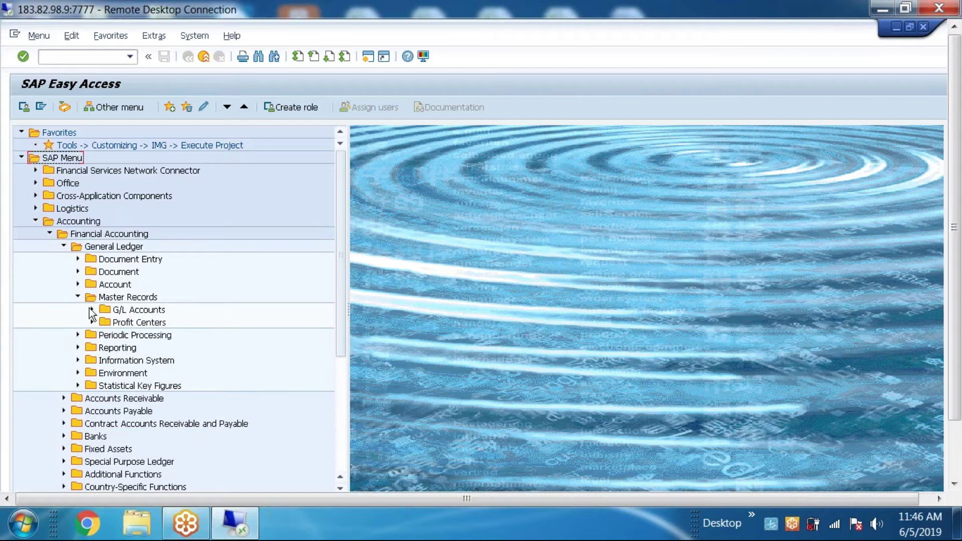
pyautogui.click(91, 309)
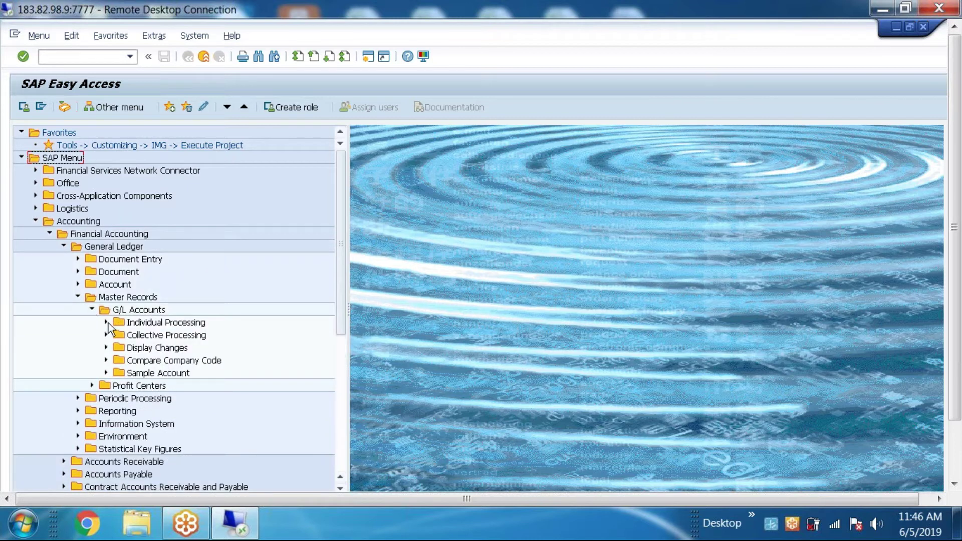
pyautogui.click(106, 323)
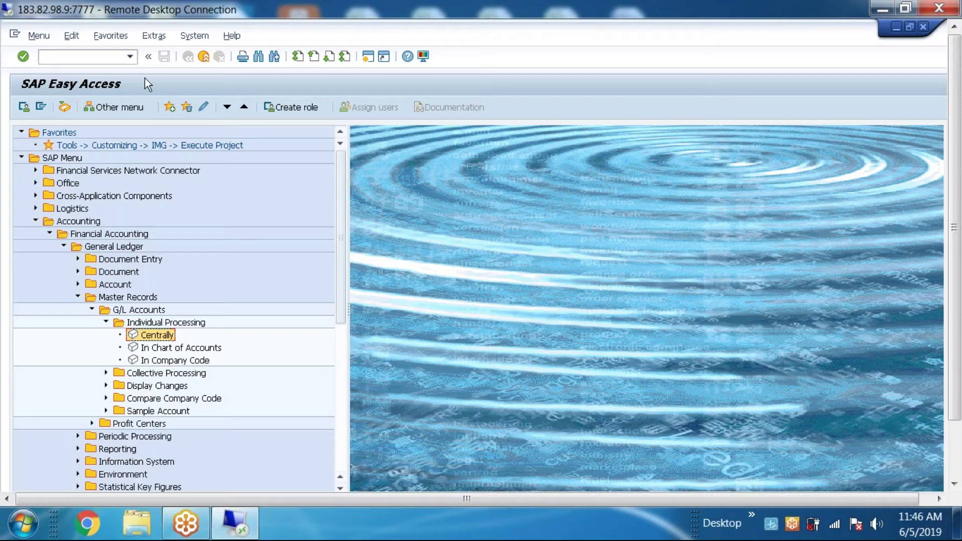
# Step: Turn on display of technical names in the Easy Access settings
pyautogui.click(155, 36)
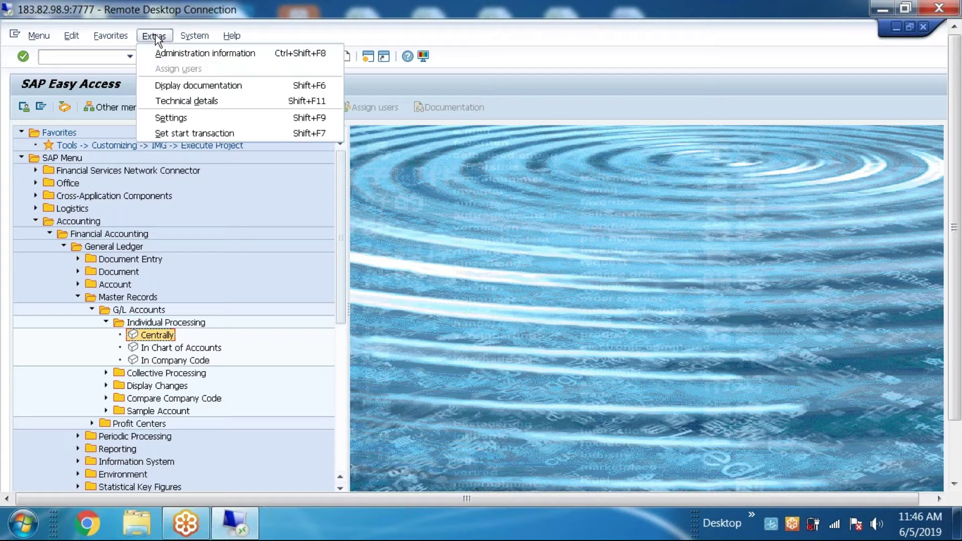
pyautogui.click(173, 118)
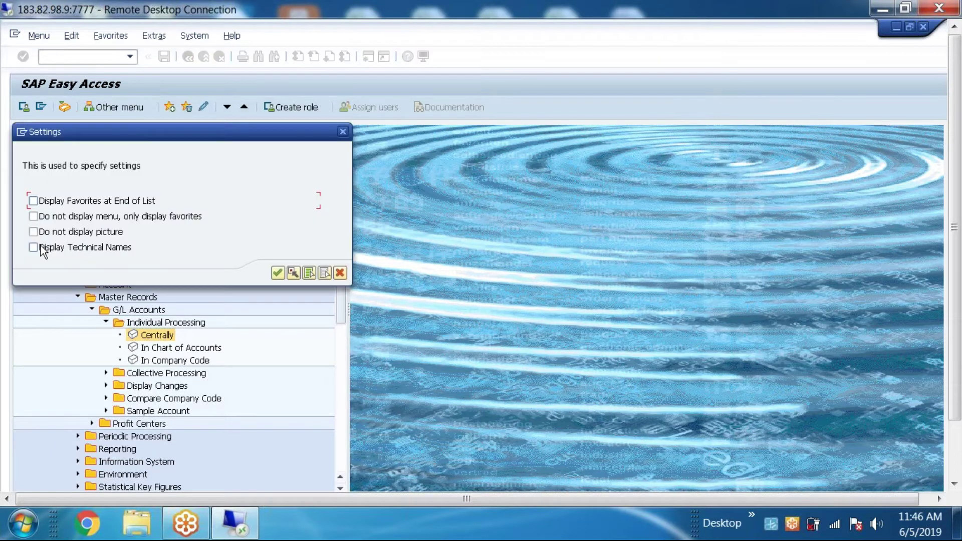
pyautogui.click(39, 247)
pyautogui.click(277, 274)
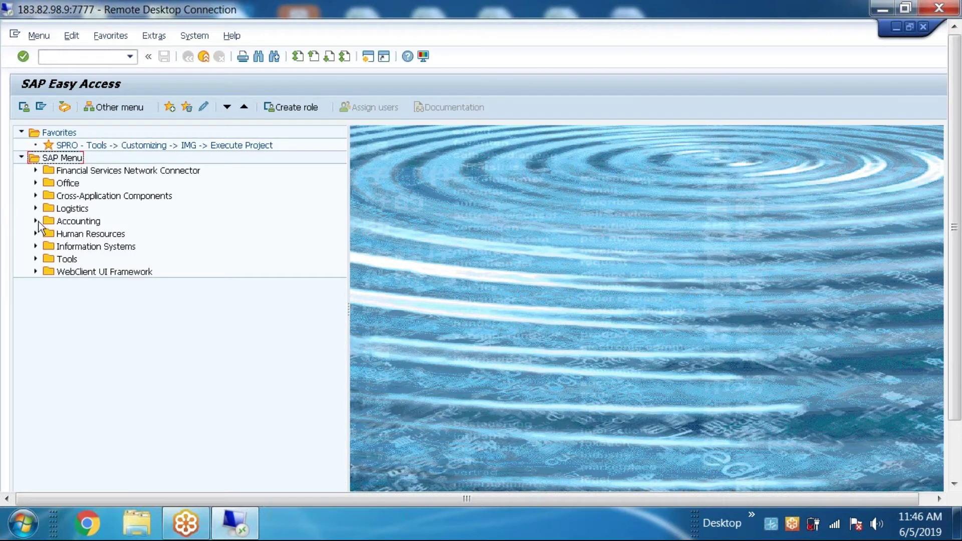
# Step: Expand the menu down to Individual Processing and select FS00 - Centrally
pyautogui.click(36, 221)
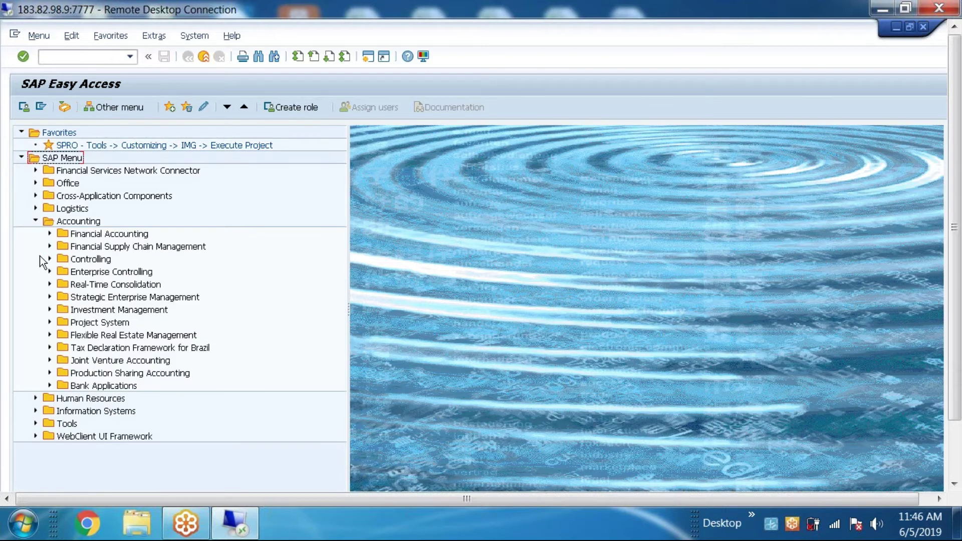
pyautogui.click(50, 234)
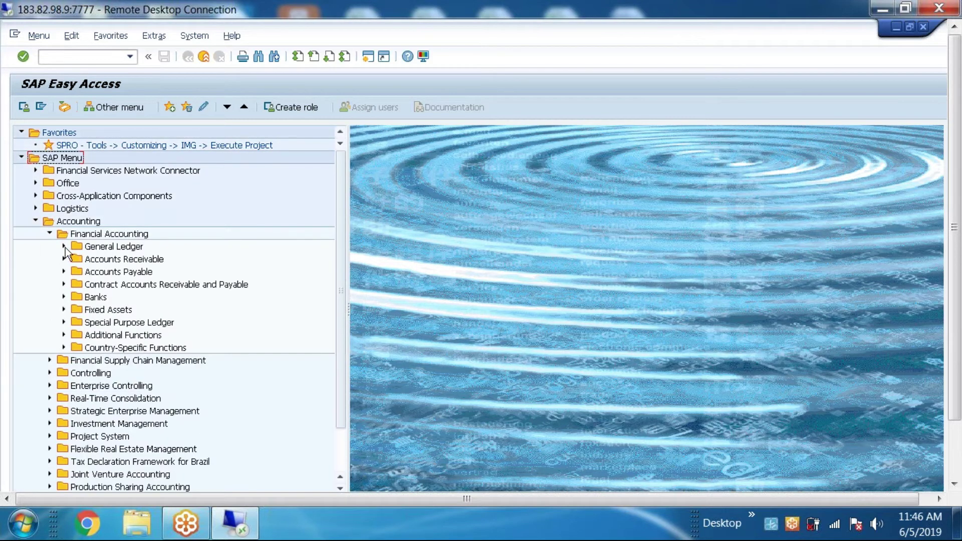
pyautogui.click(65, 246)
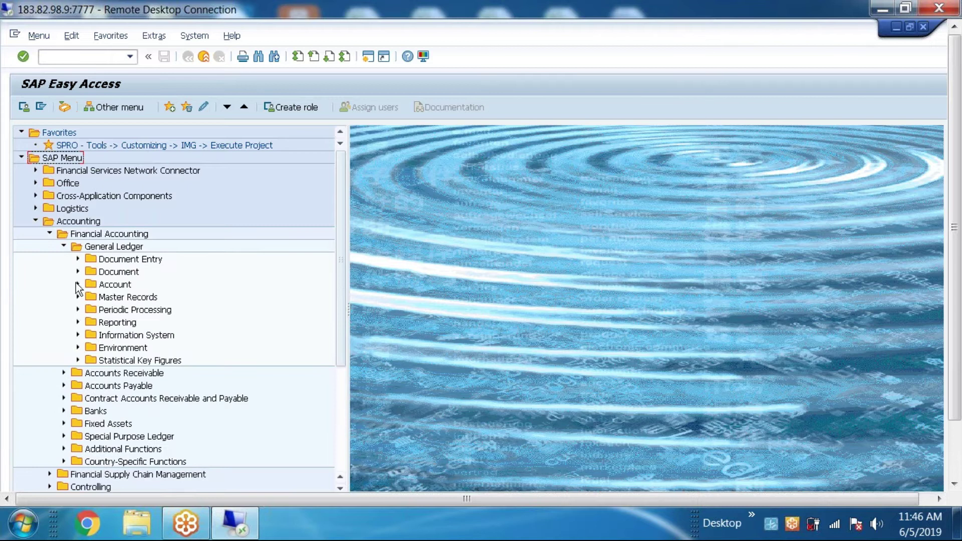
pyautogui.click(78, 297)
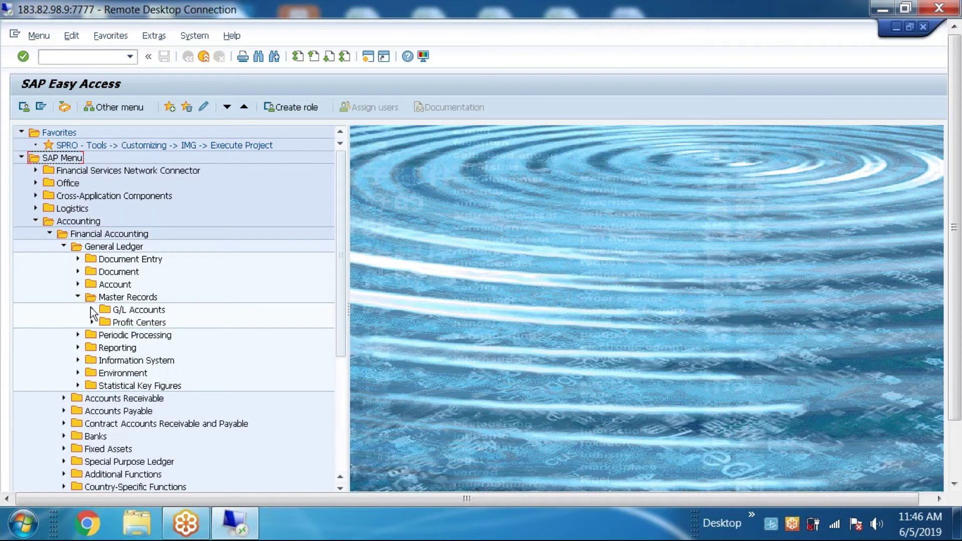
pyautogui.click(91, 309)
pyautogui.click(106, 323)
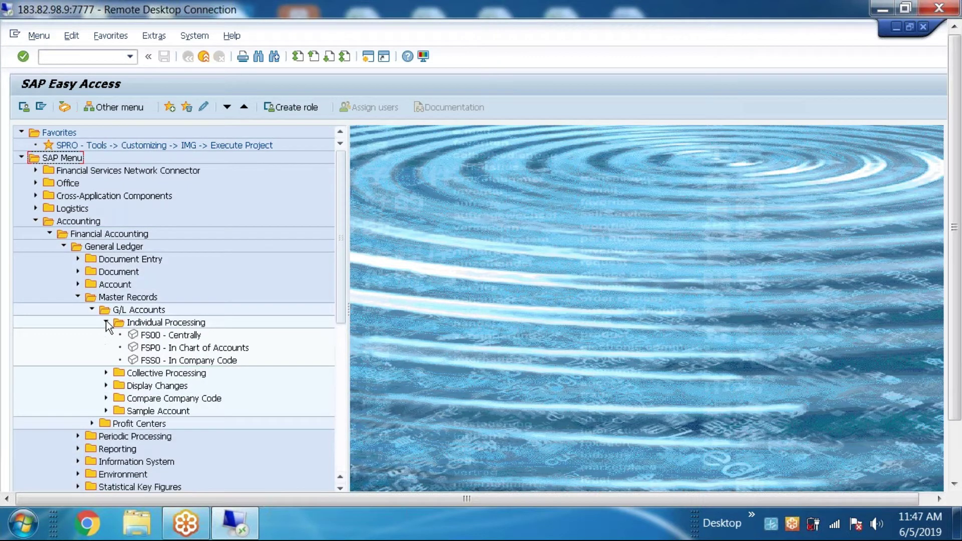
pyautogui.click(159, 336)
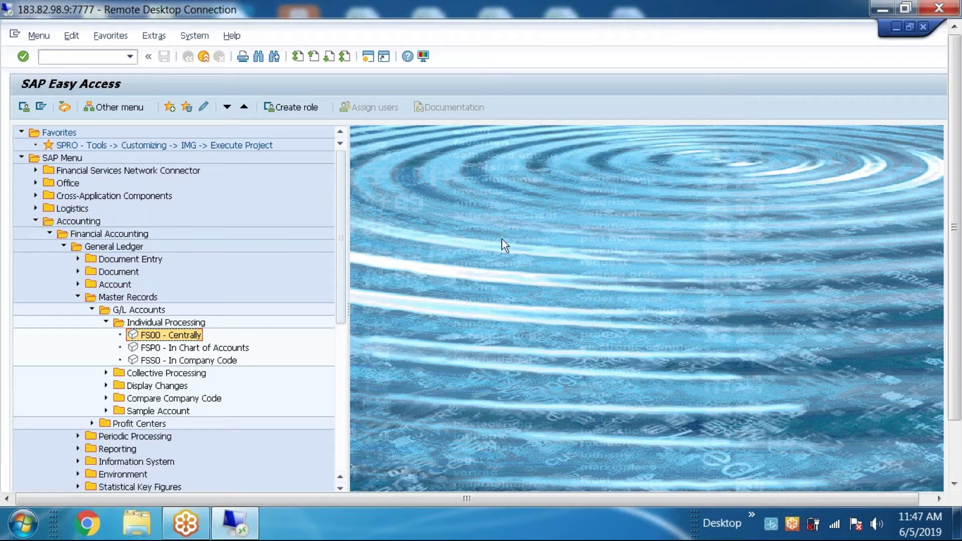
# Step: Run transaction spro from the command field history
pyautogui.click(130, 56)
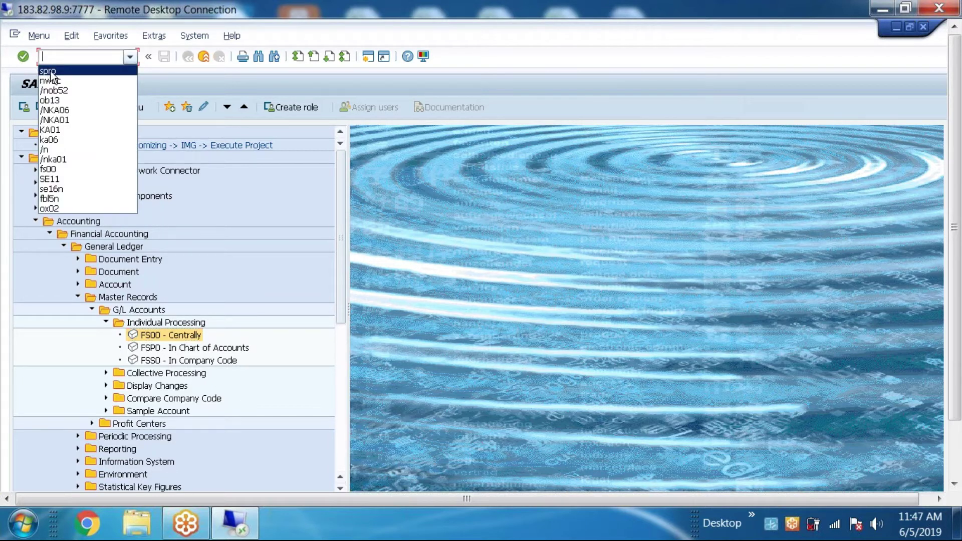
pyautogui.click(69, 248)
pyautogui.click(36, 221)
pyautogui.click(130, 56)
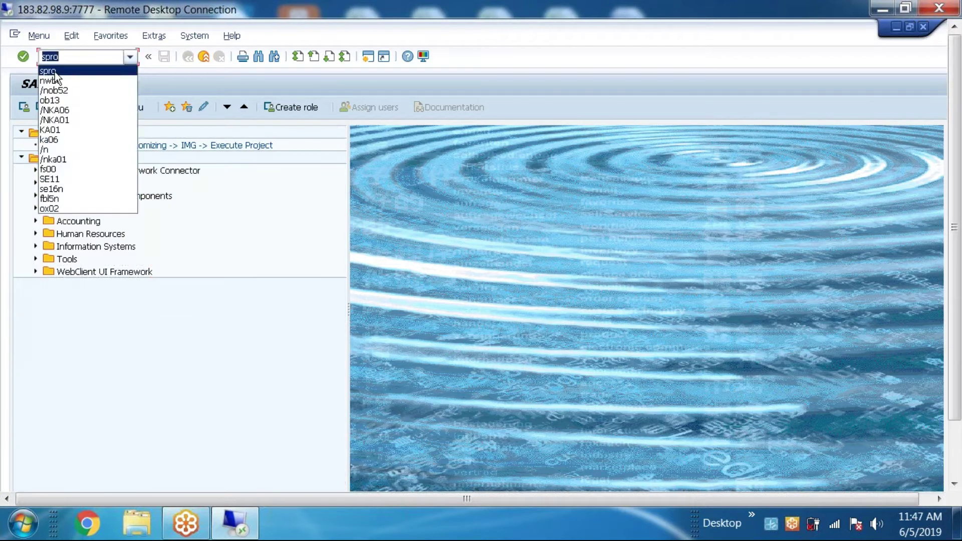
pyautogui.click(23, 57)
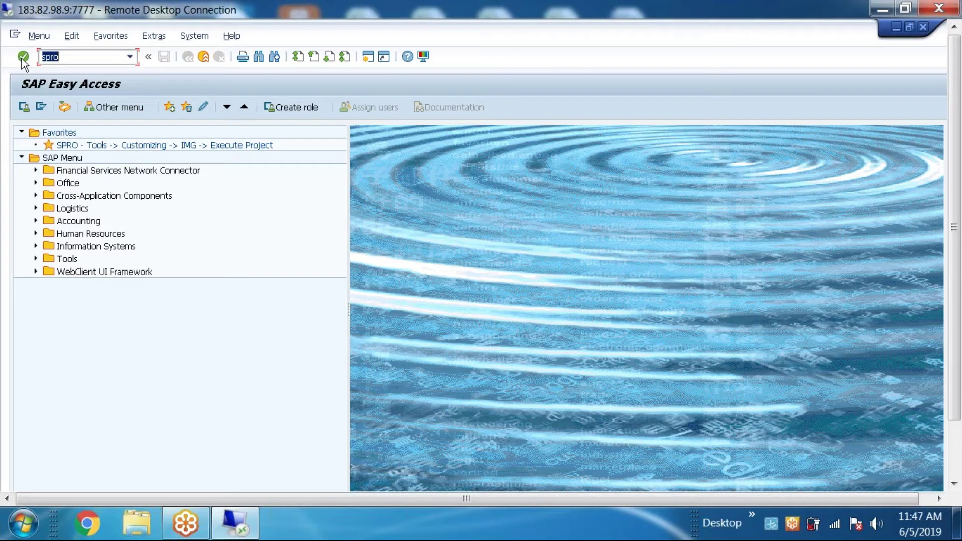
pyautogui.click(23, 57)
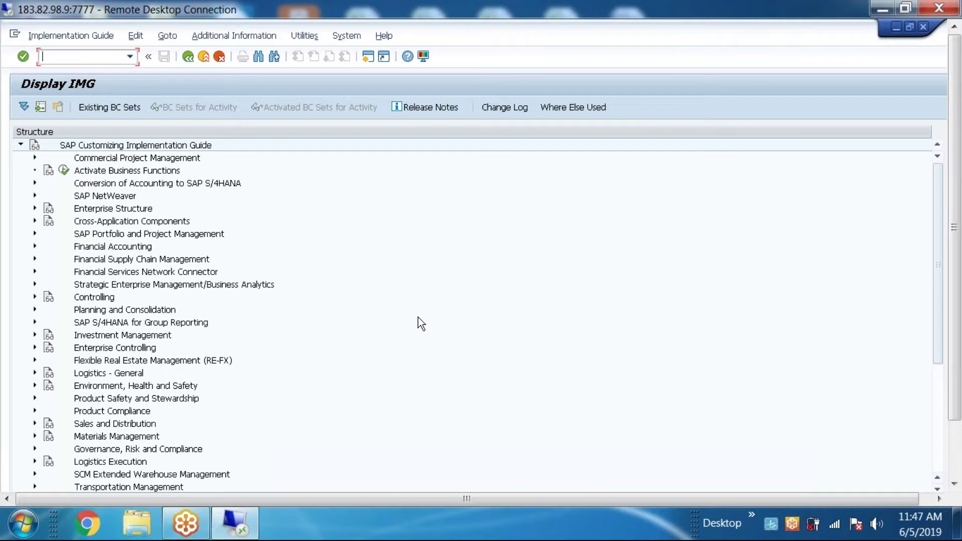
# Step: Expand Enterprise Structure > Definition > Financial Accounting and open Define company
pyautogui.click(35, 209)
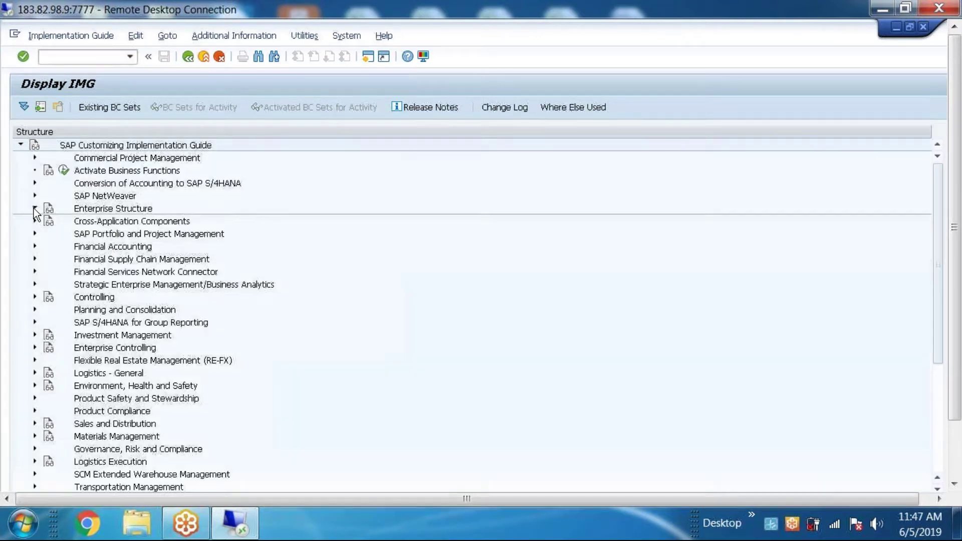
pyautogui.click(50, 234)
pyautogui.click(64, 246)
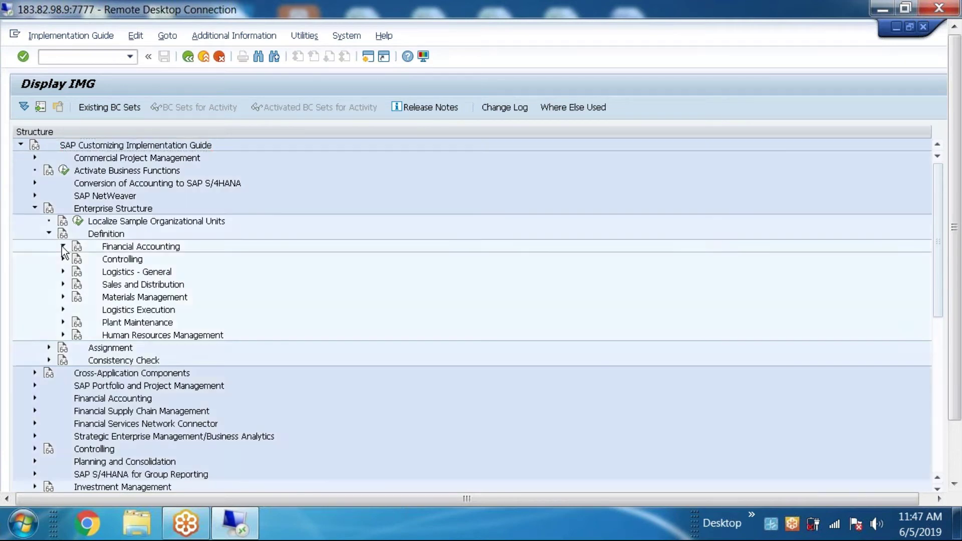
pyautogui.doubleClick(144, 260)
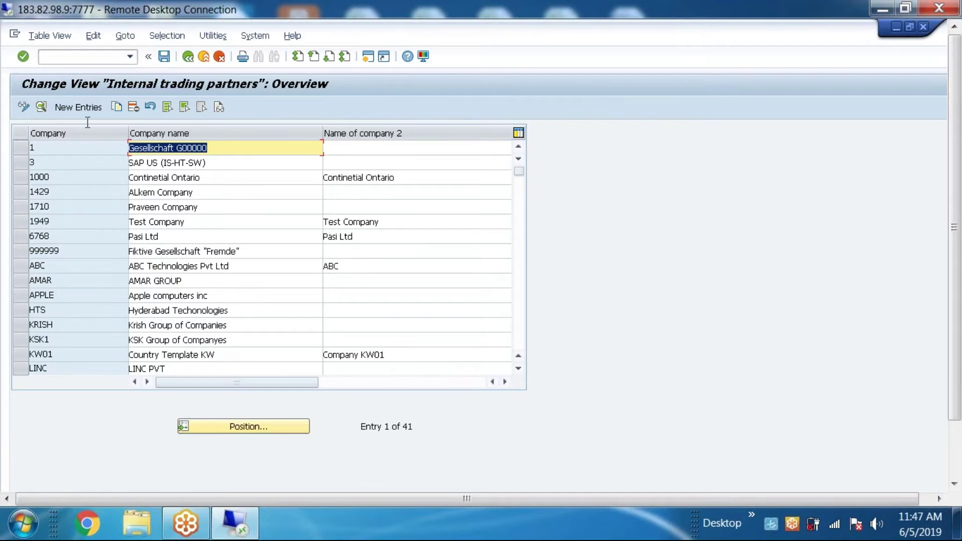
# Step: Add new company BOA named BANK OF AMERICA, street RAJ STREET, PO box 23456
pyautogui.click(91, 107)
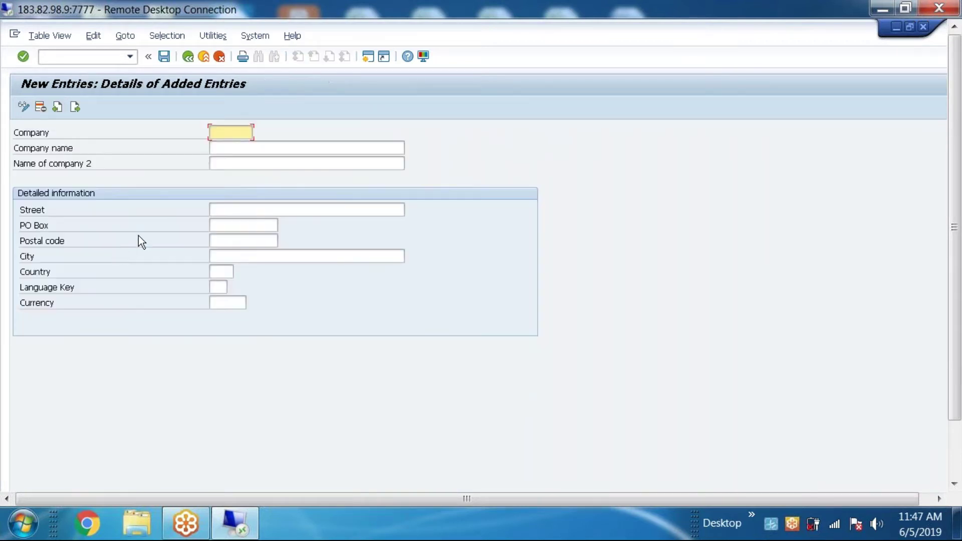
pyautogui.write('BOA')
pyautogui.press('Tab')
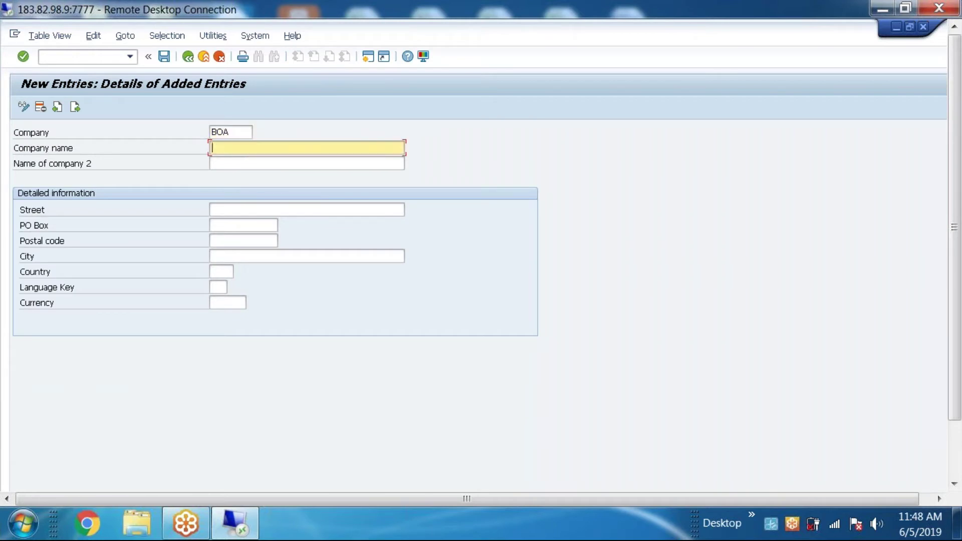
pyautogui.write('BANK OF AMERICA')
pyautogui.click(271, 210)
pyautogui.write('RAJ STREET')
pyautogui.click(235, 224)
pyautogui.write('23456')
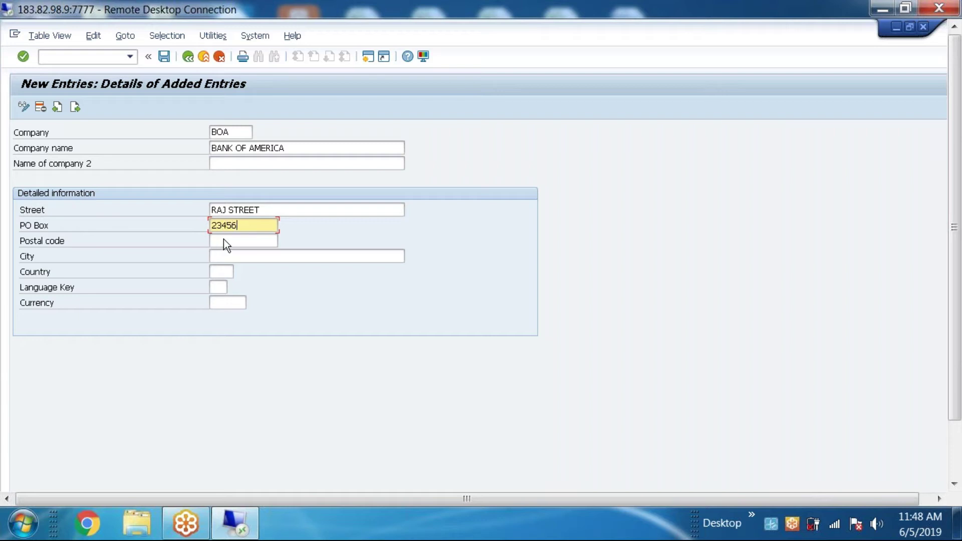
# Step: Fill in city NEW YORK, country US, language key EN and currency USD
pyautogui.click(225, 242)
pyautogui.write('23456')
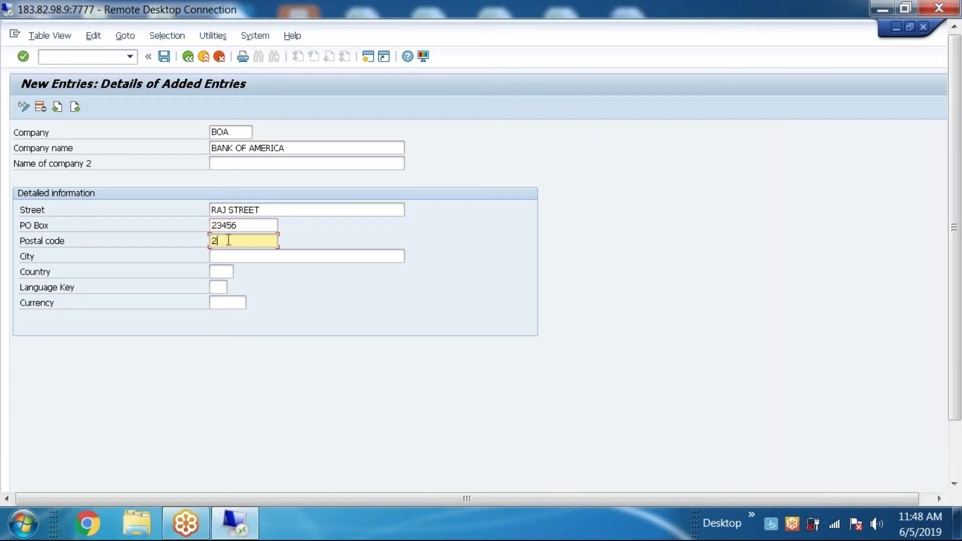
pyautogui.click(228, 255)
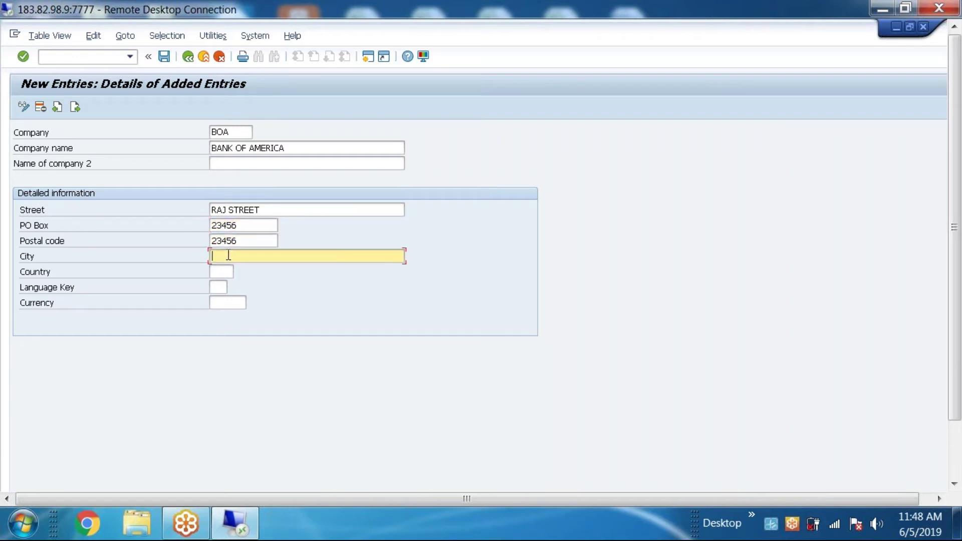
pyautogui.write('NEW YORK')
pyautogui.click(229, 273)
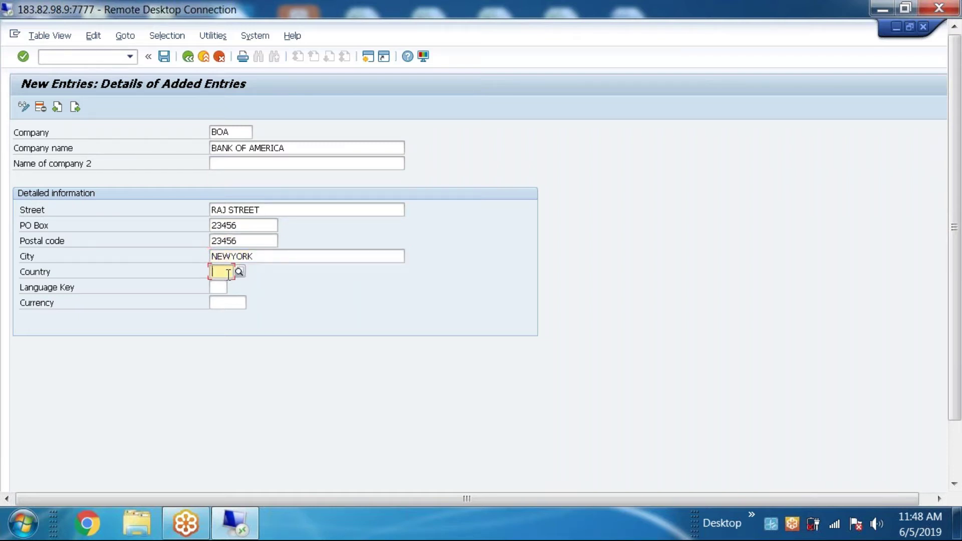
pyautogui.write('US')
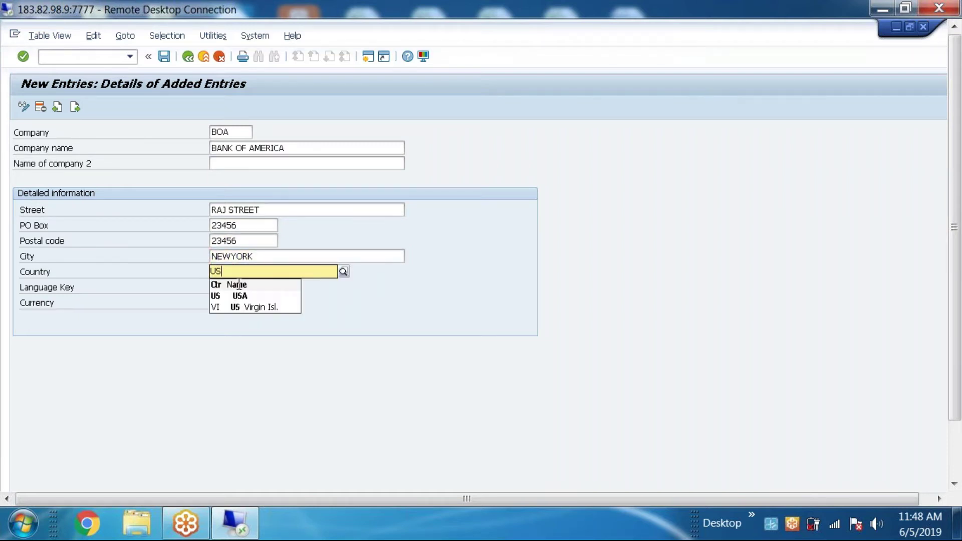
pyautogui.click(222, 290)
pyautogui.click(222, 288)
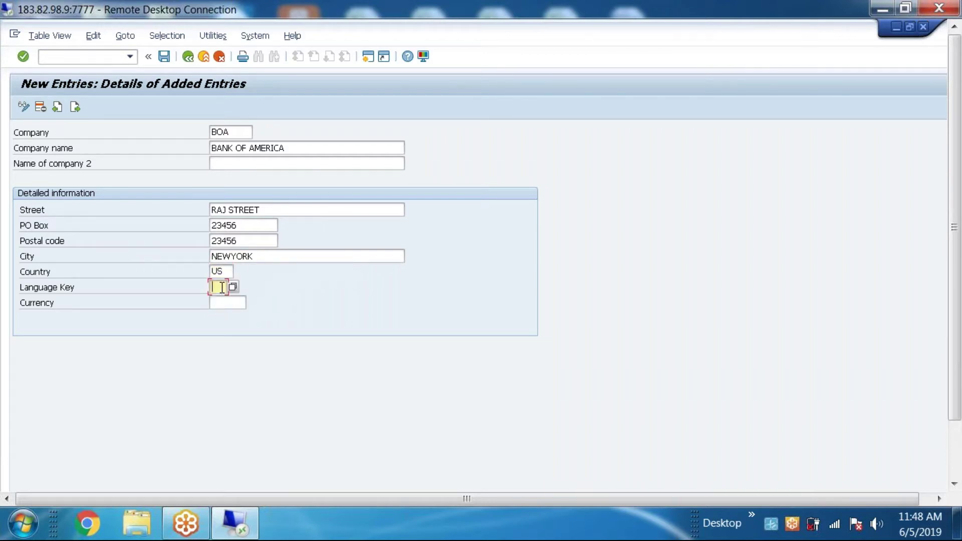
pyautogui.write('EN')
pyautogui.click(221, 301)
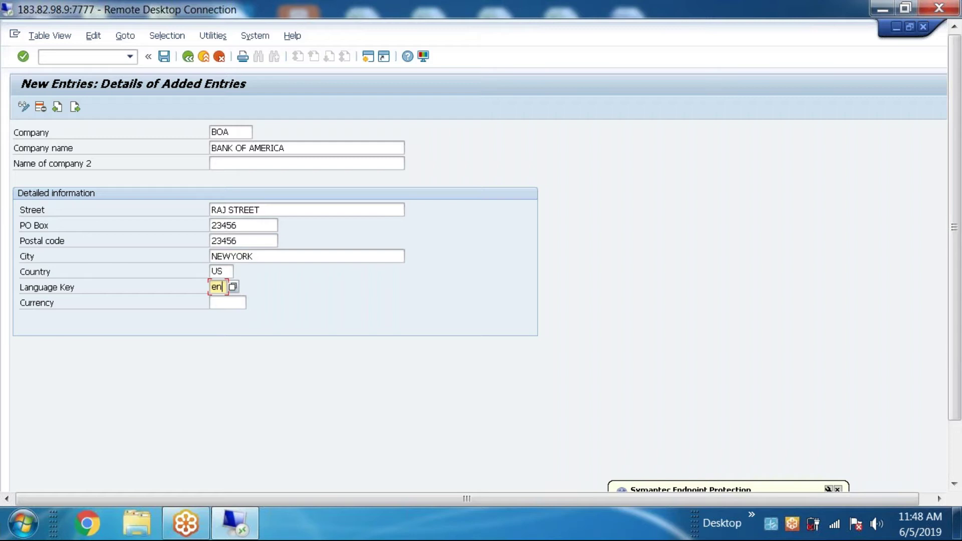
pyautogui.doubleClick(218, 287)
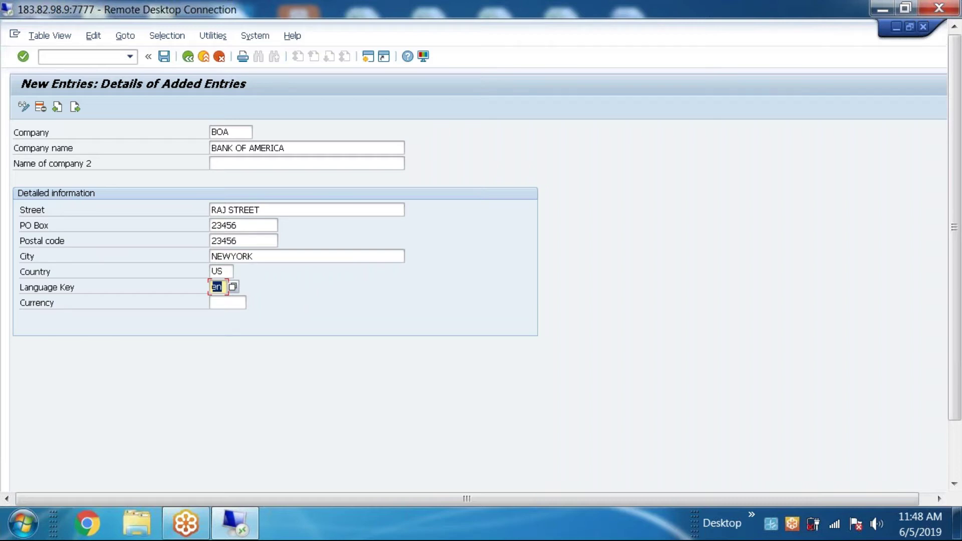
pyautogui.click(226, 304)
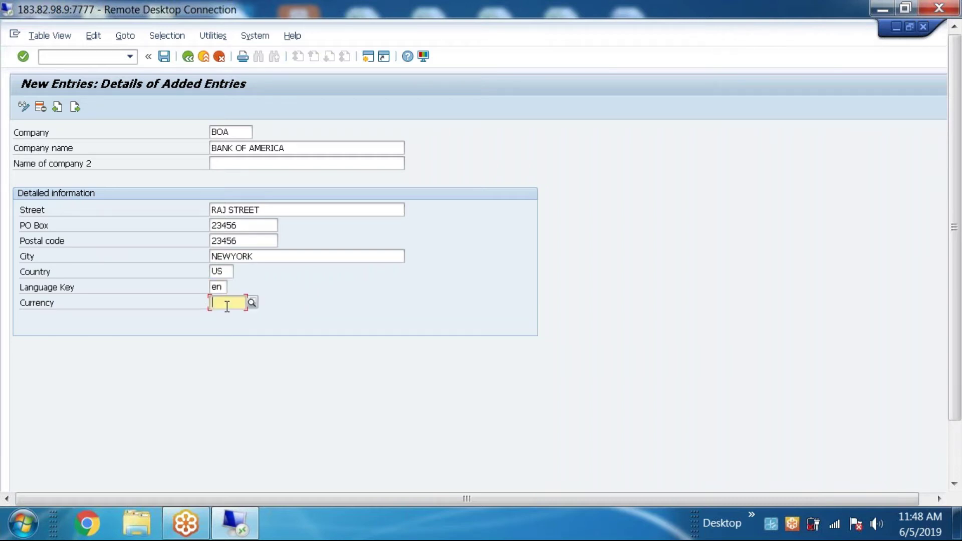
pyautogui.write('USD')
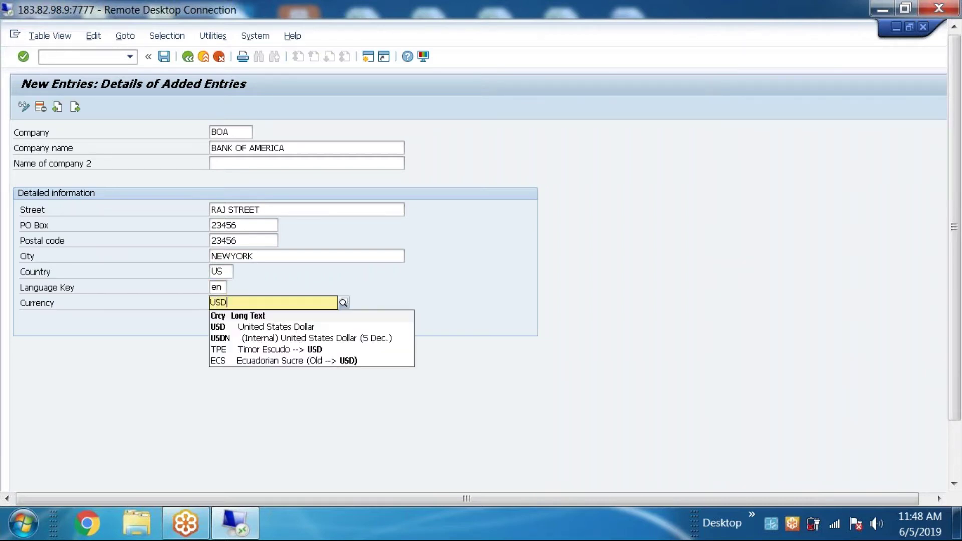
pyautogui.click(248, 398)
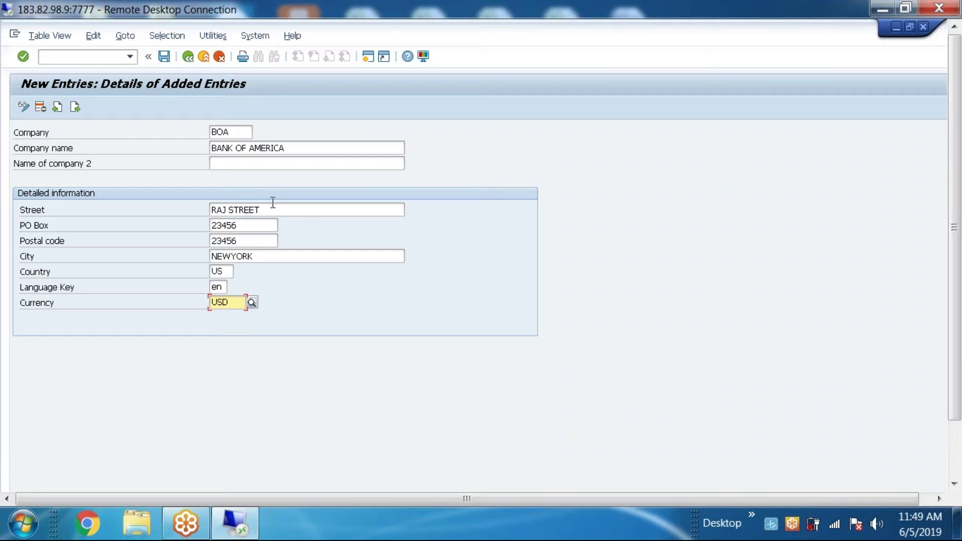
# Step: Review the street and PO box values, then save the BOA company entry
pyautogui.moveTo(265, 209); pyautogui.dragTo(174, 246)
pyautogui.press('Tab')
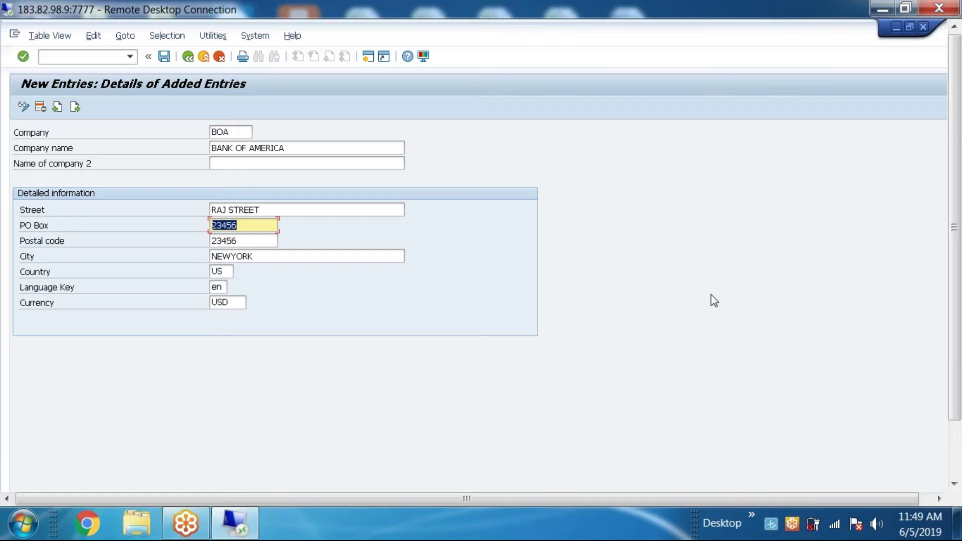
pyautogui.click(163, 56)
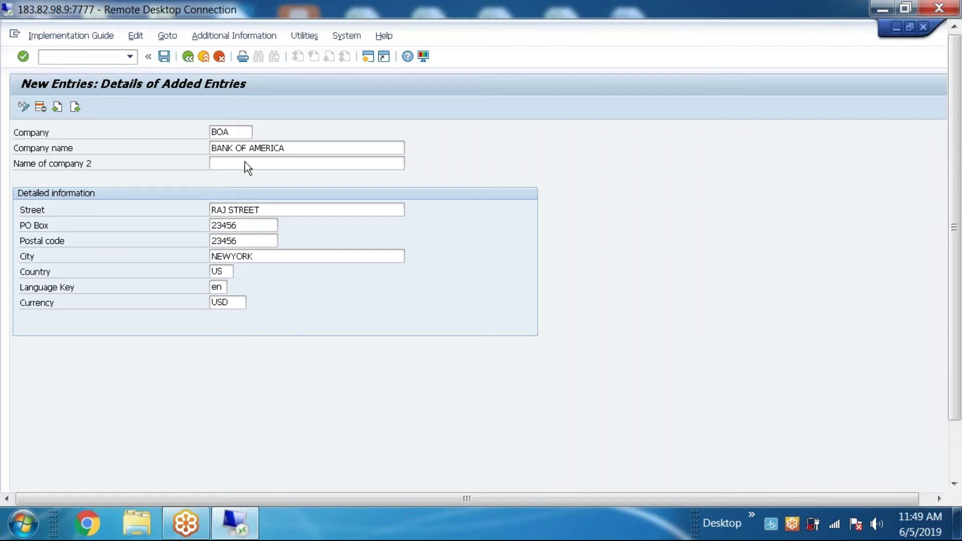
# Step: Create and save a customizing request with short description 'Define company'
pyautogui.moveTo(256, 167); pyautogui.dragTo(407, 143)
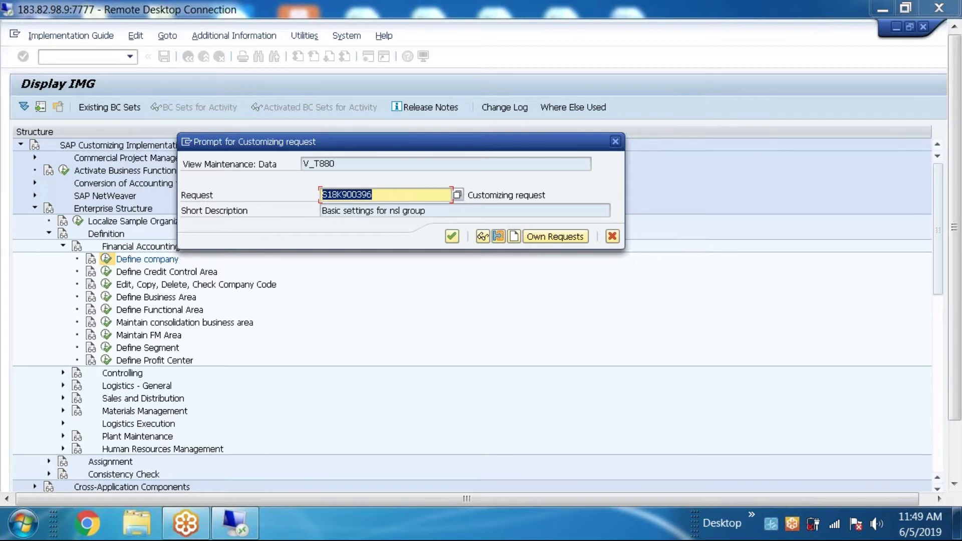
pyautogui.click(514, 237)
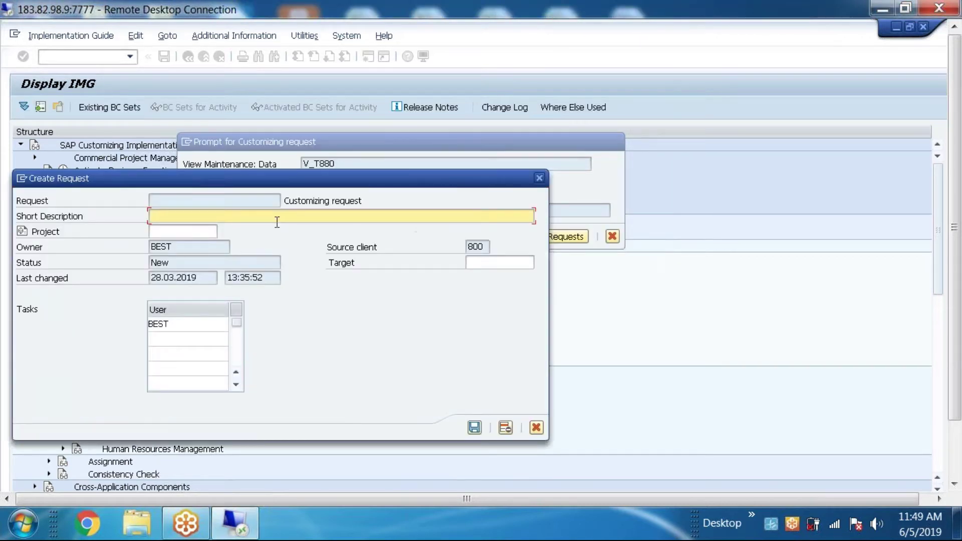
pyautogui.write('Define company')
pyautogui.click(474, 427)
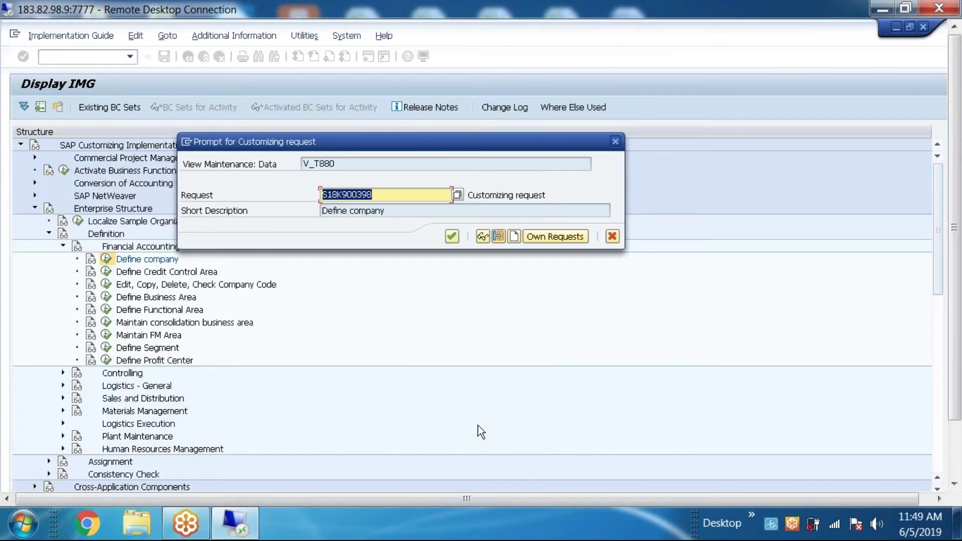
pyautogui.click(23, 524)
# Step: In Excel 2007, type 'BOA IMPLEMENTATIONS TRANSPORT REQUEST NUMBER SHEET' in cell A2
pyautogui.click(55, 190)
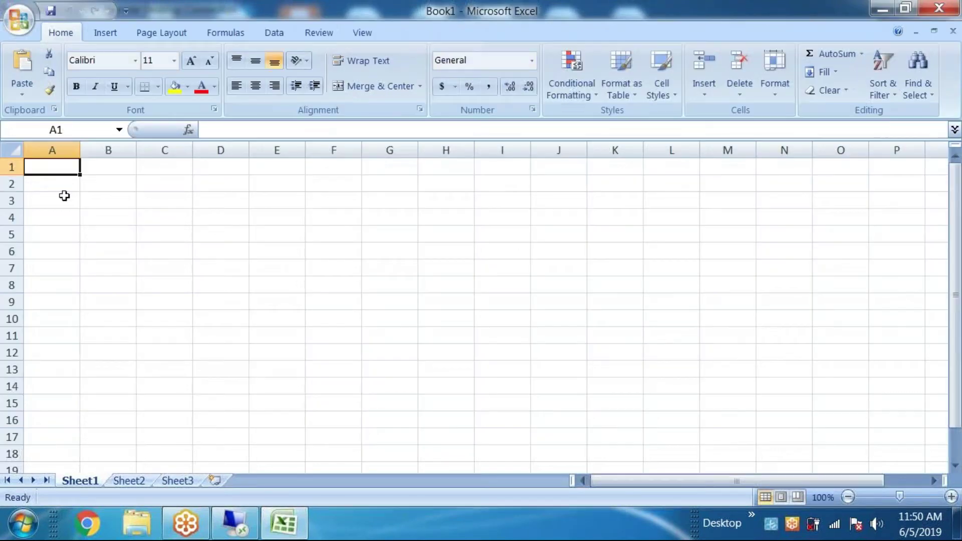
pyautogui.click(64, 184)
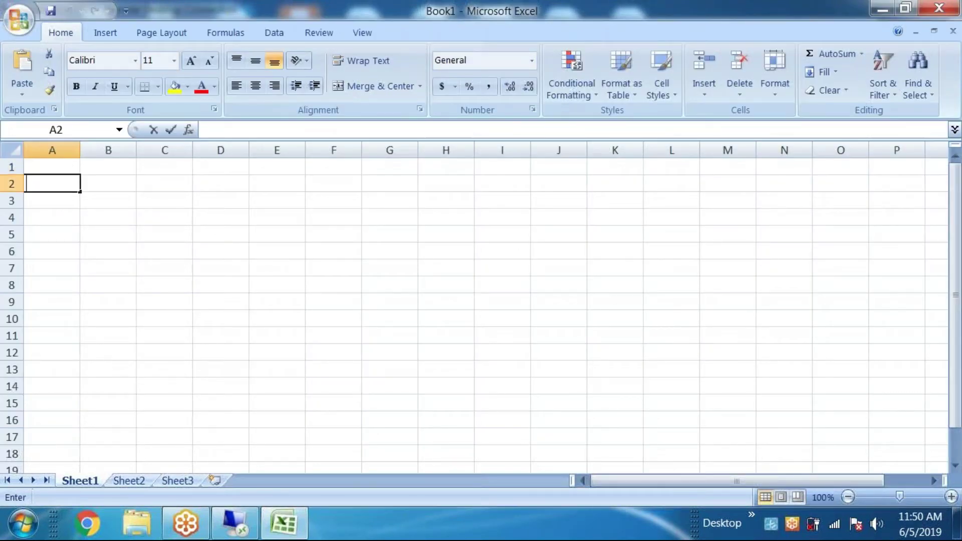
pyautogui.write('BOA ')
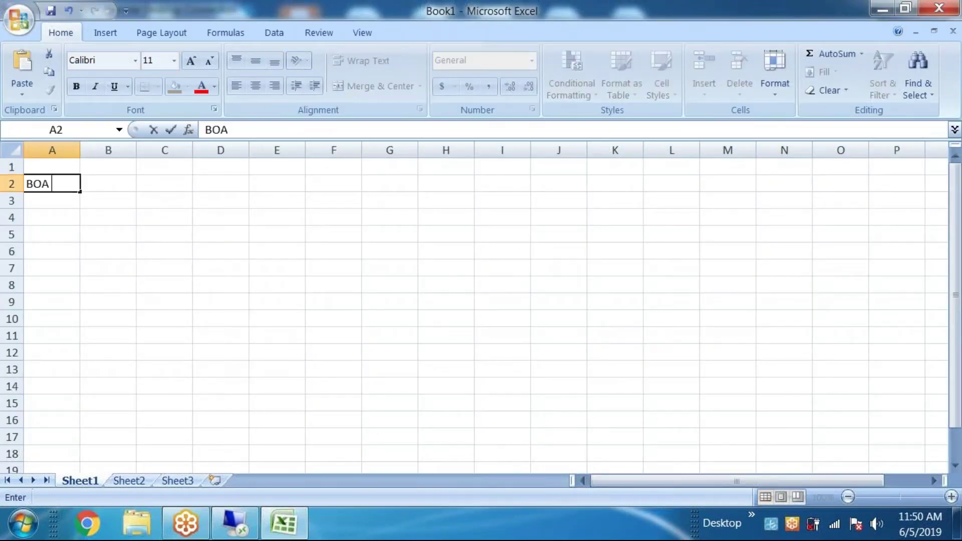
pyautogui.write('IMPLEMENTATIO')
pyautogui.write('INS TRA')
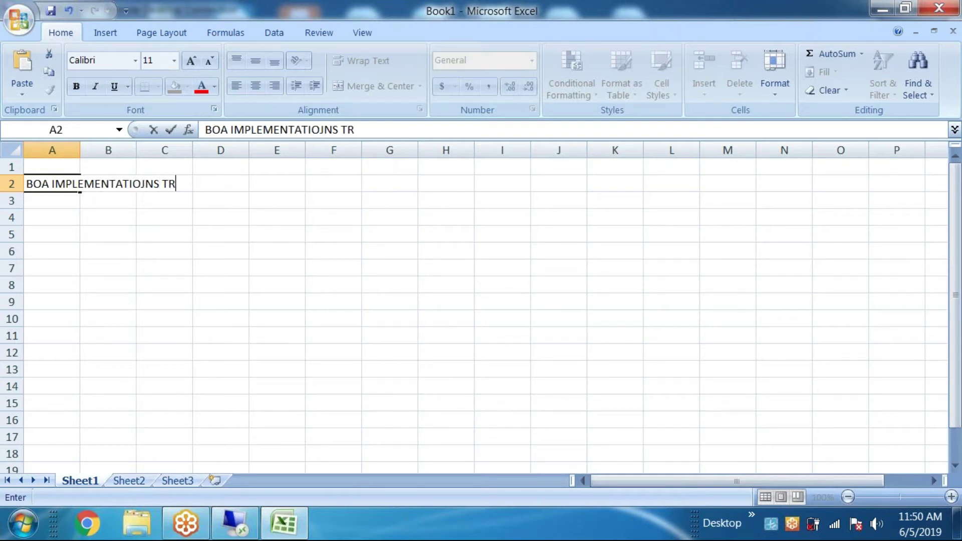
pyautogui.press('BackSpace')
pyautogui.press('BackSpace')
pyautogui.press('BackSpace')
pyautogui.press('BackSpace')
pyautogui.press('BackSpace')
pyautogui.press('BackSpace')
pyautogui.press('BackSpace')
pyautogui.write('J')
pyautogui.press('BackSpace')
pyautogui.write('NS TRANSPORT ')
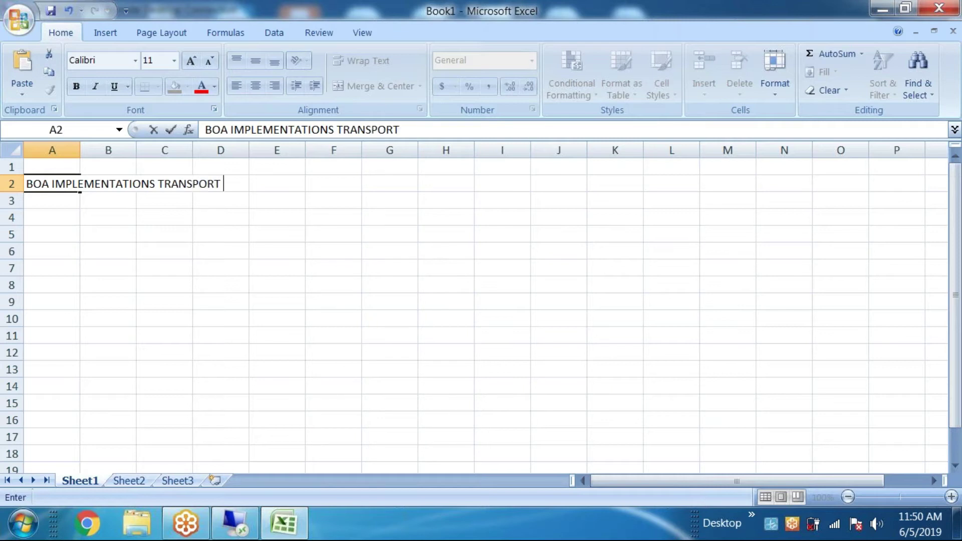
pyautogui.write('REQUEST ')
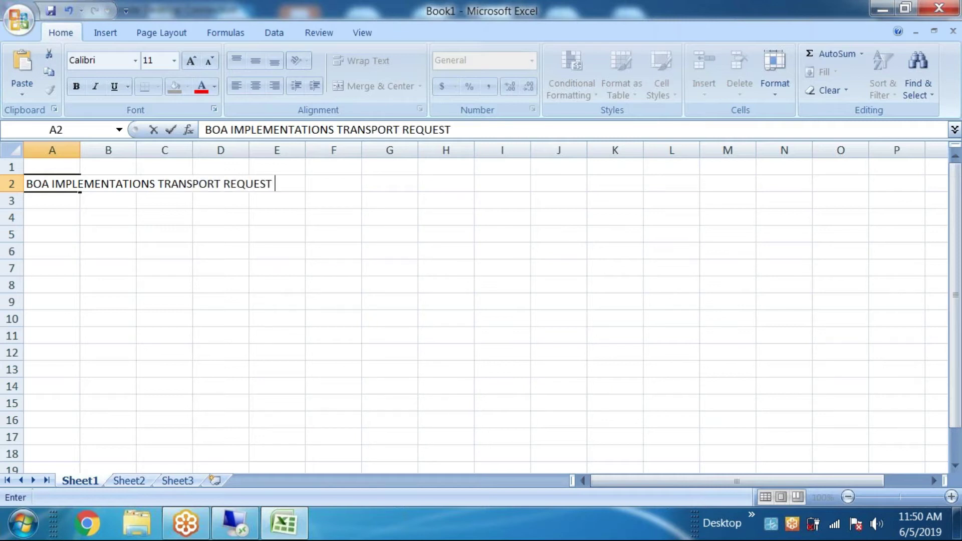
pyautogui.write('NUMBER SHEET')
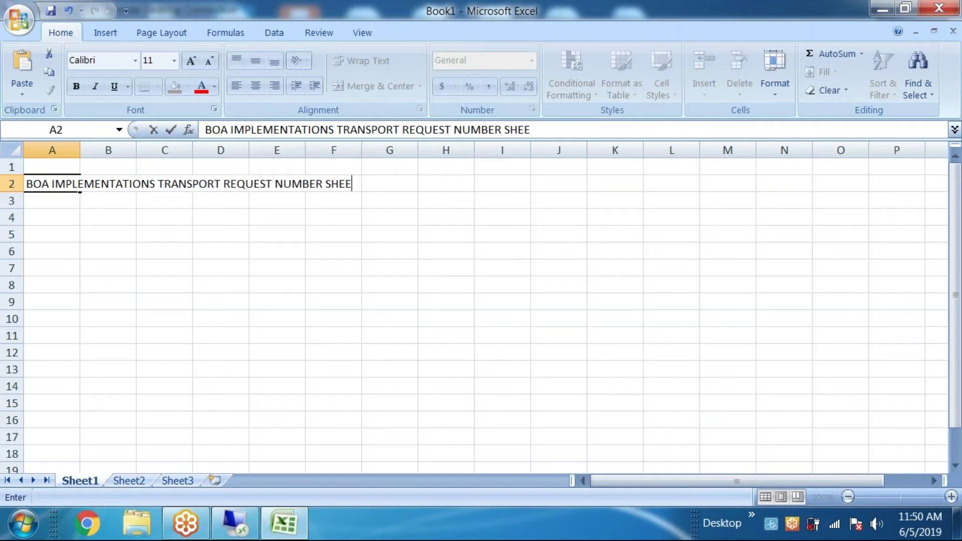
# Step: Enter 'CLIENT; BANK OF AMERICA' in cell H3
pyautogui.click(473, 202)
pyautogui.write('CLEINT')
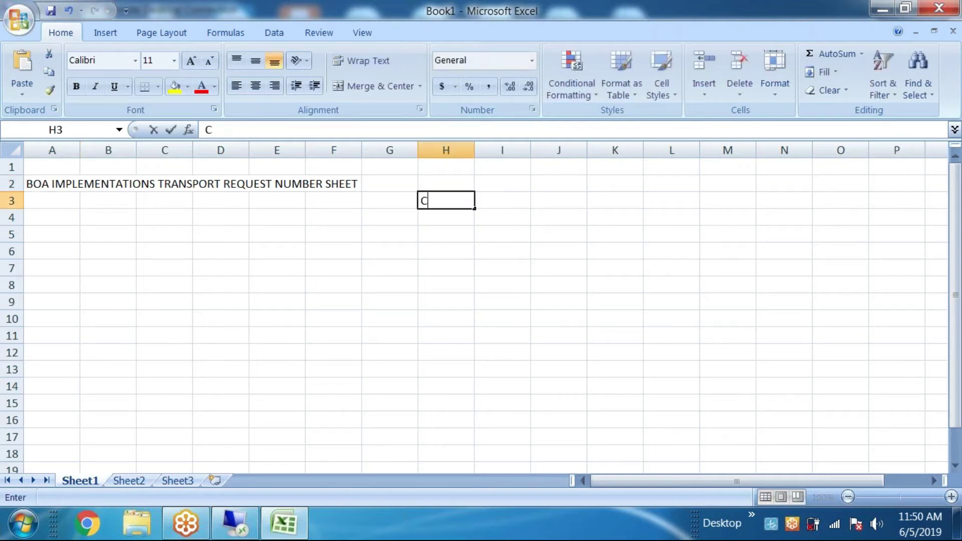
pyautogui.press('BackSpace')
pyautogui.press('BackSpace')
pyautogui.press('BackSpace')
pyautogui.press('BackSpace')
pyautogui.write('IENT;')
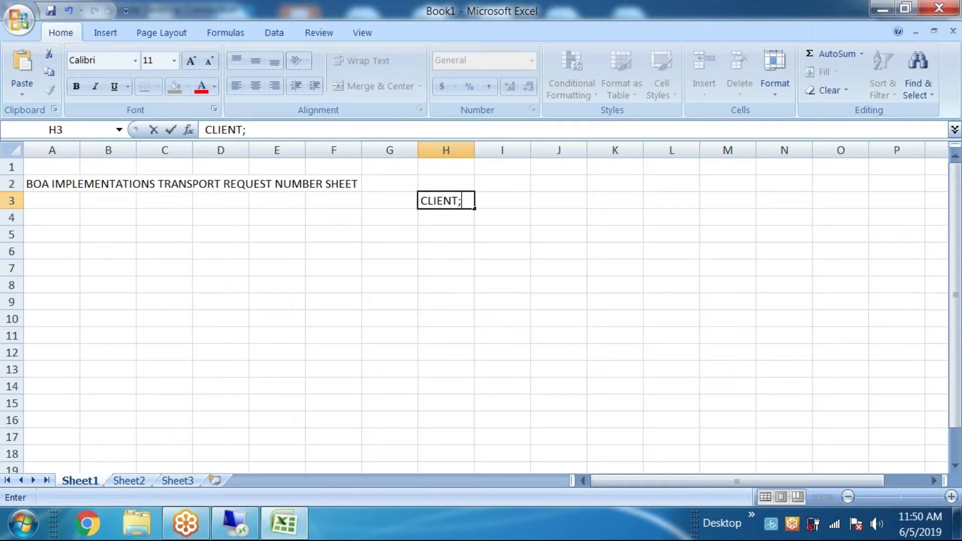
pyautogui.write(' bank')
pyautogui.press('BackSpace')
pyautogui.press('BackSpace')
pyautogui.press('BackSpace')
pyautogui.press('BackSpace')
pyautogui.write('BANK')
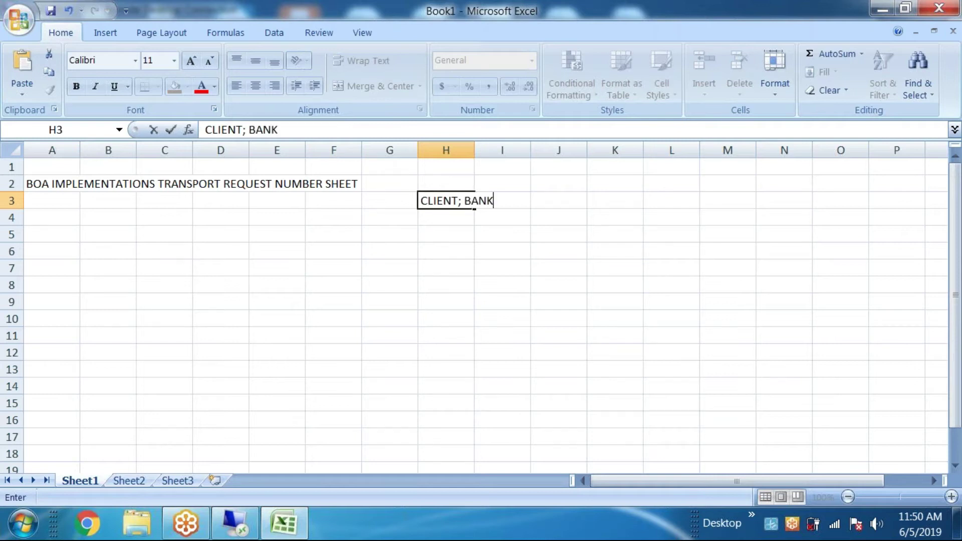
pyautogui.write(' OF AMERICA')
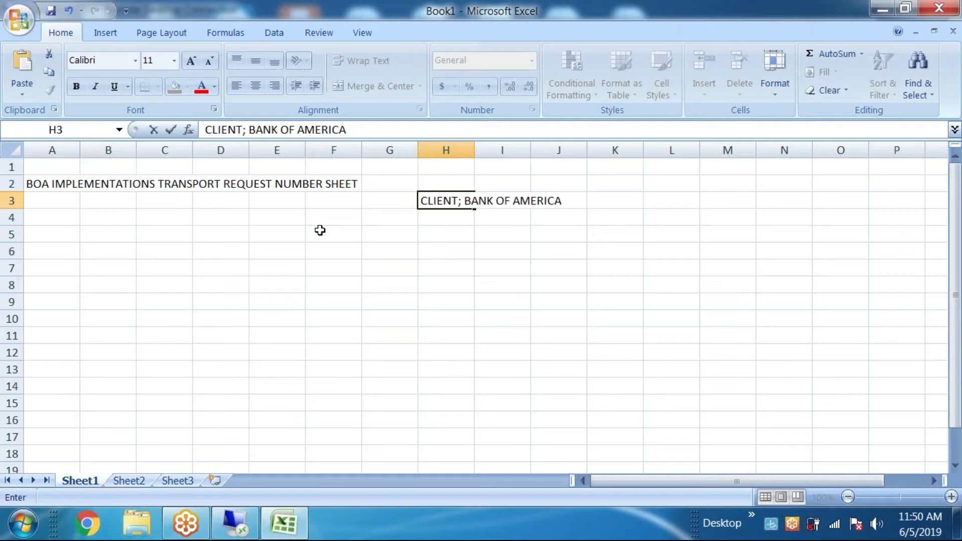
pyautogui.click(428, 231)
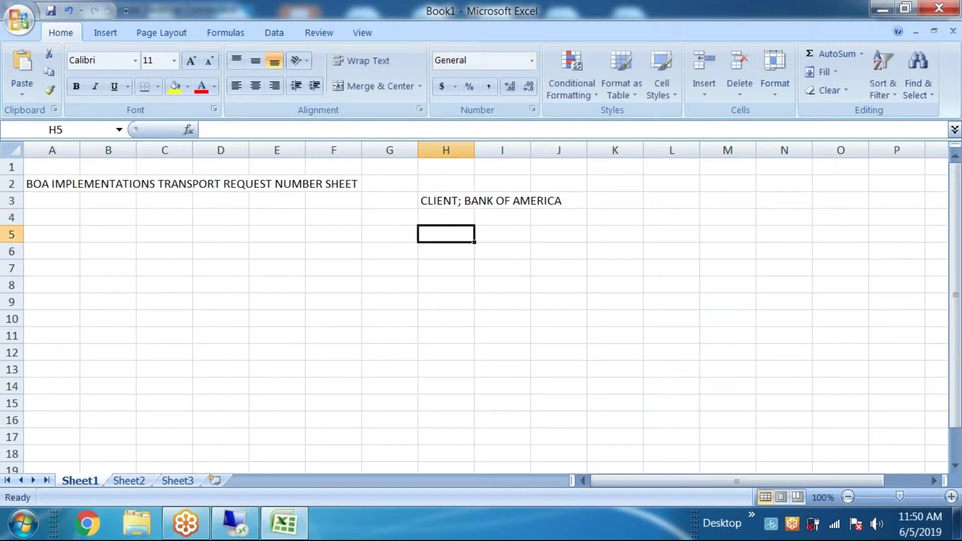
pyautogui.click(54, 233)
pyautogui.click(82, 481)
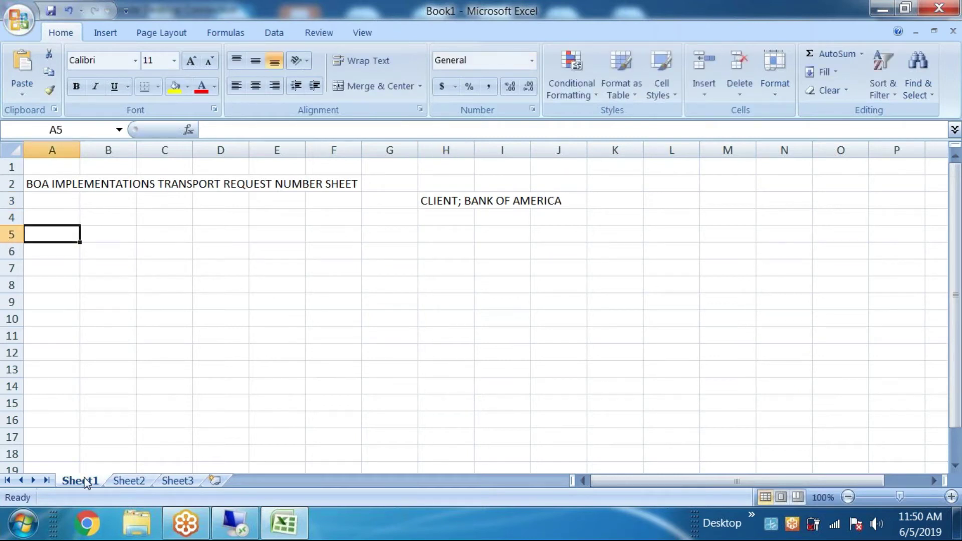
# Step: Rename the first worksheet to GL
pyautogui.rightClick(78, 483)
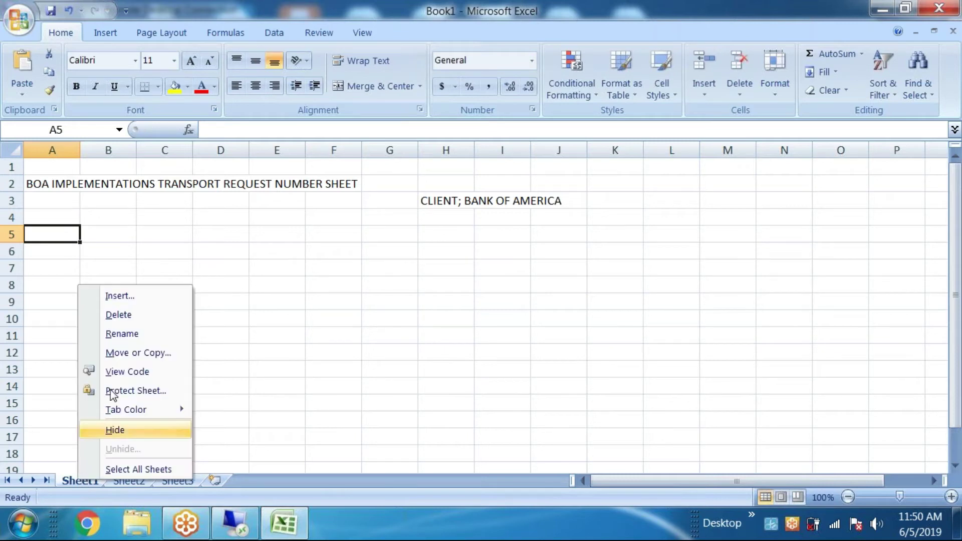
pyautogui.click(121, 334)
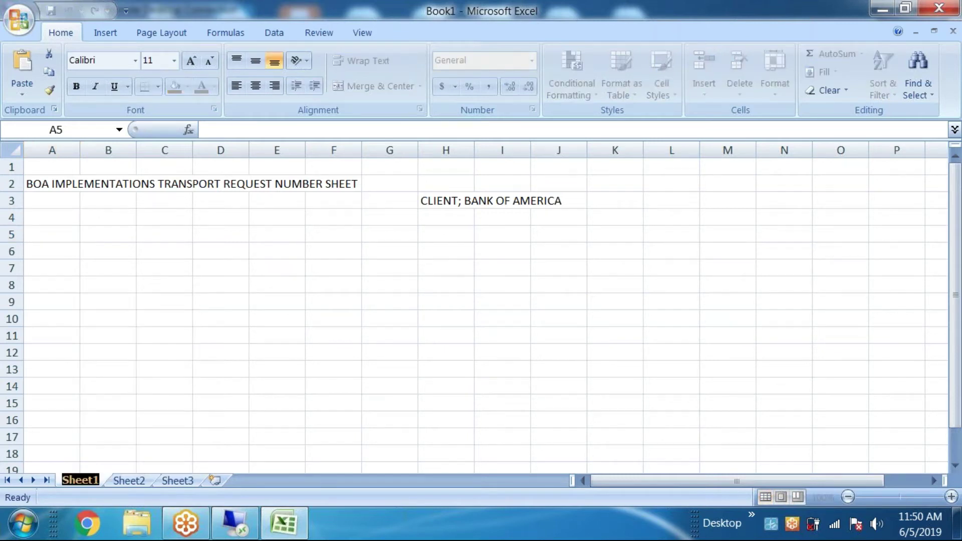
pyautogui.press('BackSpace')
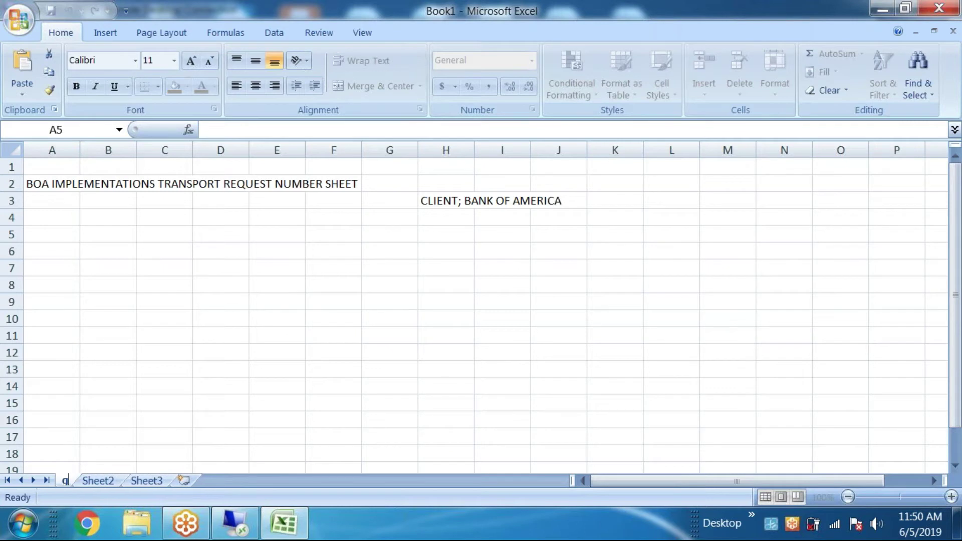
pyautogui.write('GL')
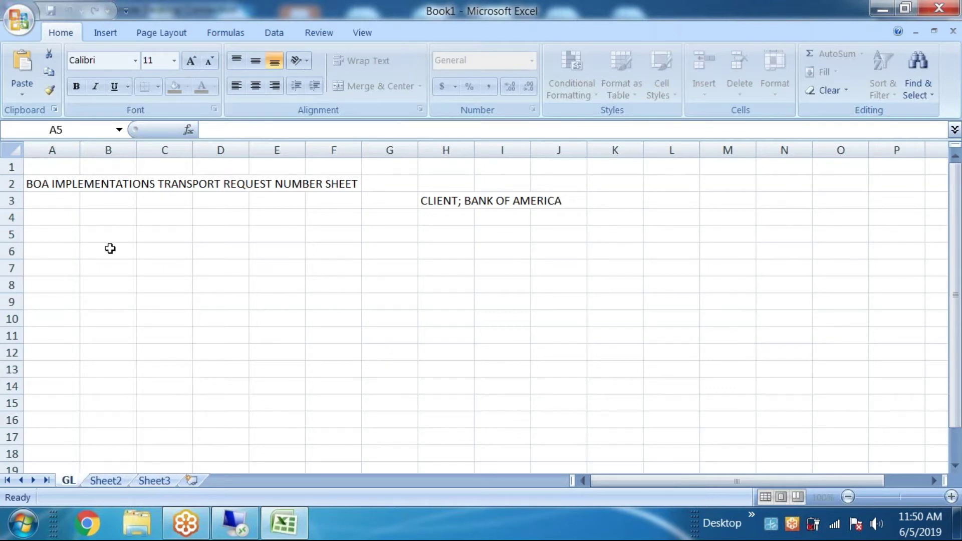
pyautogui.click(110, 249)
pyautogui.click(235, 523)
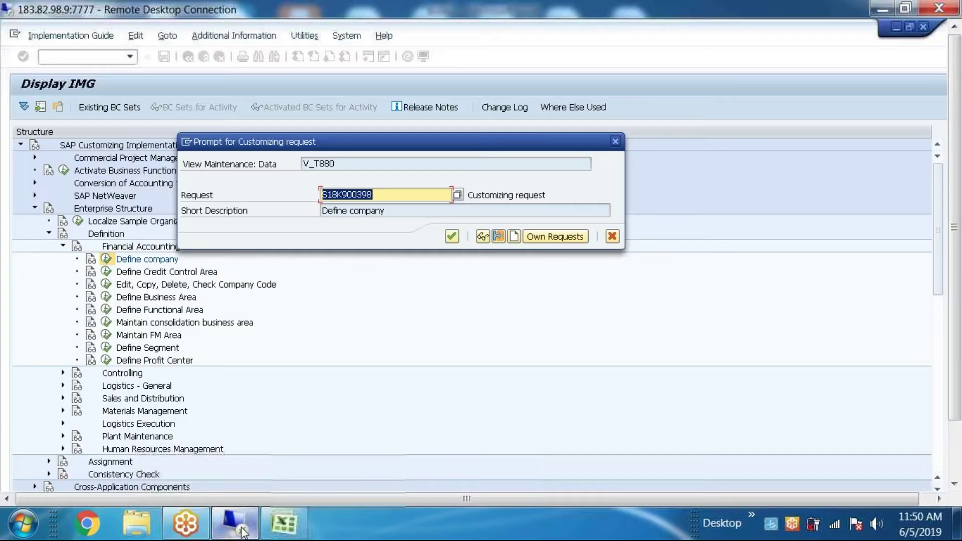
# Step: Copy request number S18K900398 from SAP into cell H6
pyautogui.click(390, 197)
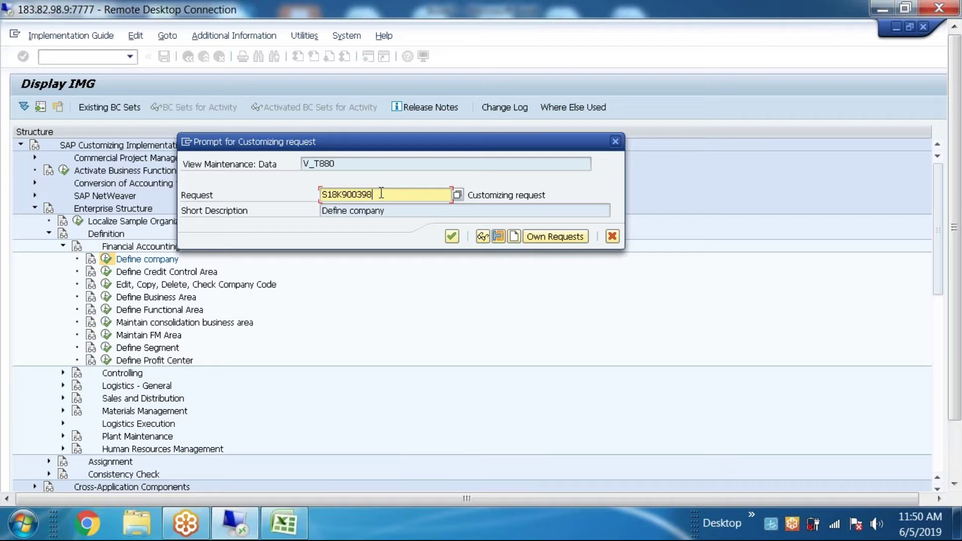
pyautogui.doubleClick(336, 194)
pyautogui.hotkey('ctrl', 'c')
pyautogui.click(284, 523)
pyautogui.doubleClick(466, 249)
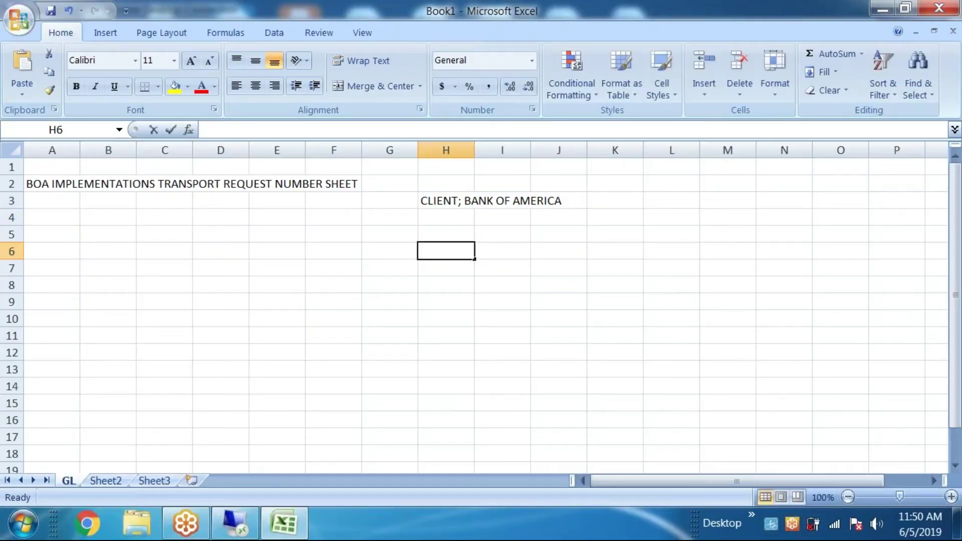
pyautogui.hotkey('ctrl', 'v')
pyautogui.click(159, 256)
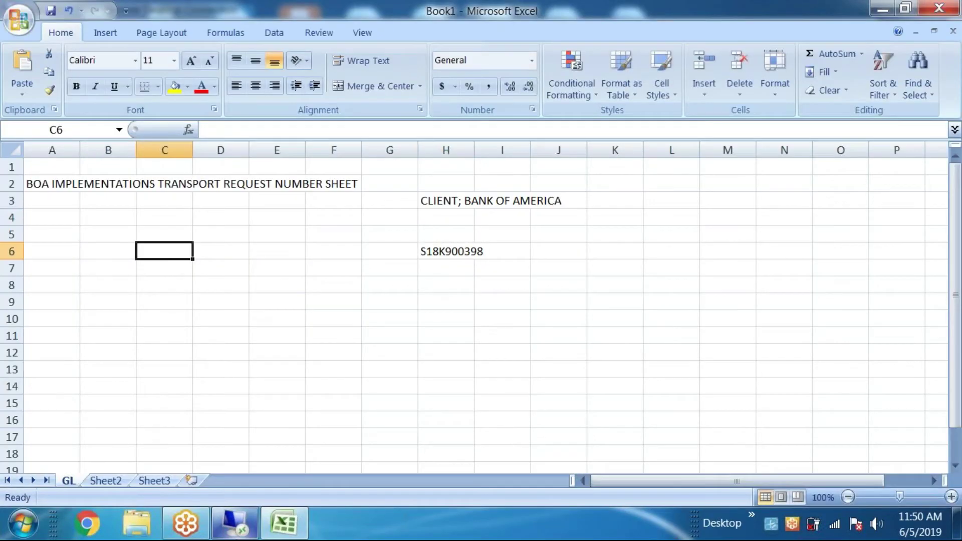
# Step: Copy the short description 'Define company' from SAP into cell C6
pyautogui.click(234, 523)
pyautogui.click(394, 213)
pyautogui.moveTo(394, 213); pyautogui.dragTo(299, 211)
pyautogui.hotkey('ctrl', 'c')
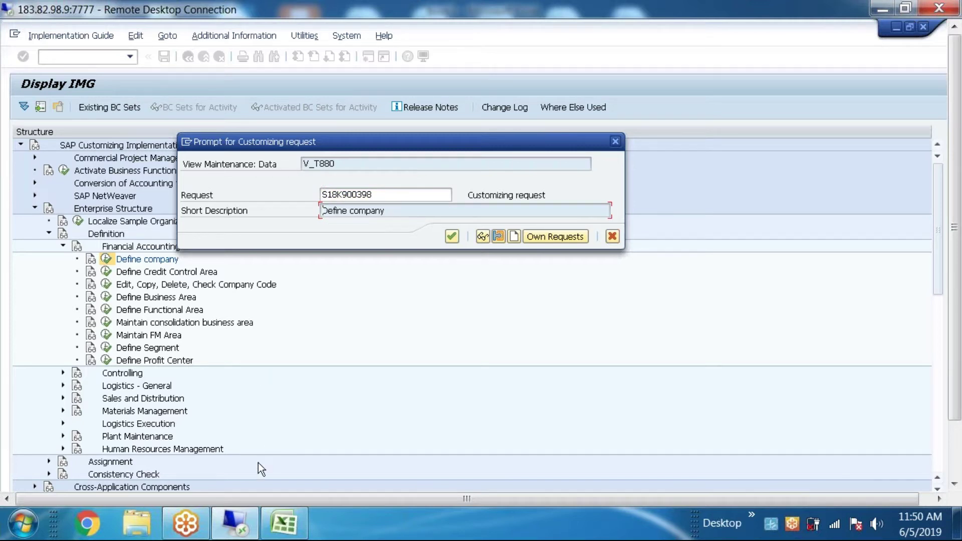
pyautogui.click(228, 538)
pyautogui.press('F2')
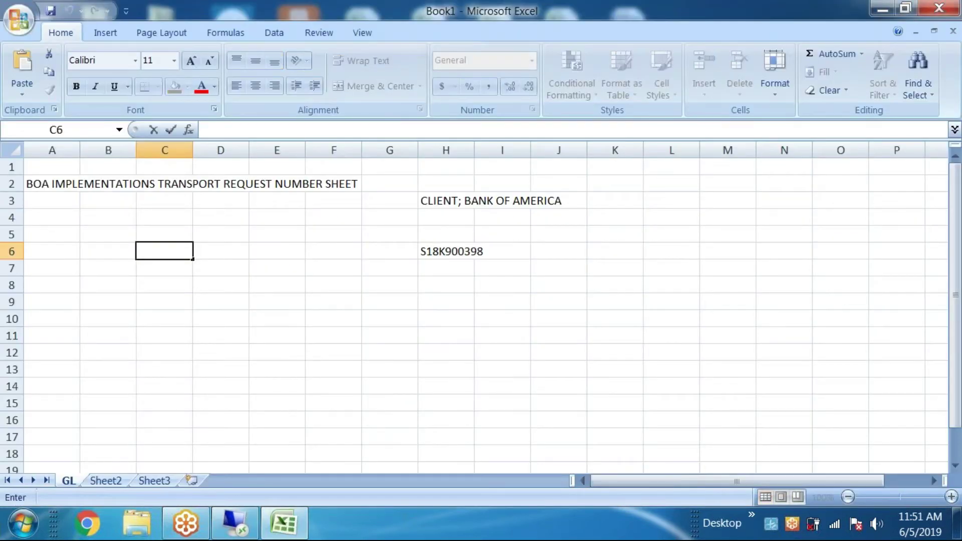
pyautogui.hotkey('ctrl', 'v')
# Step: Save the workbook via Save As to the Desktop with file name 'BOA TRN IMP SHEET'
pyautogui.click(20, 18)
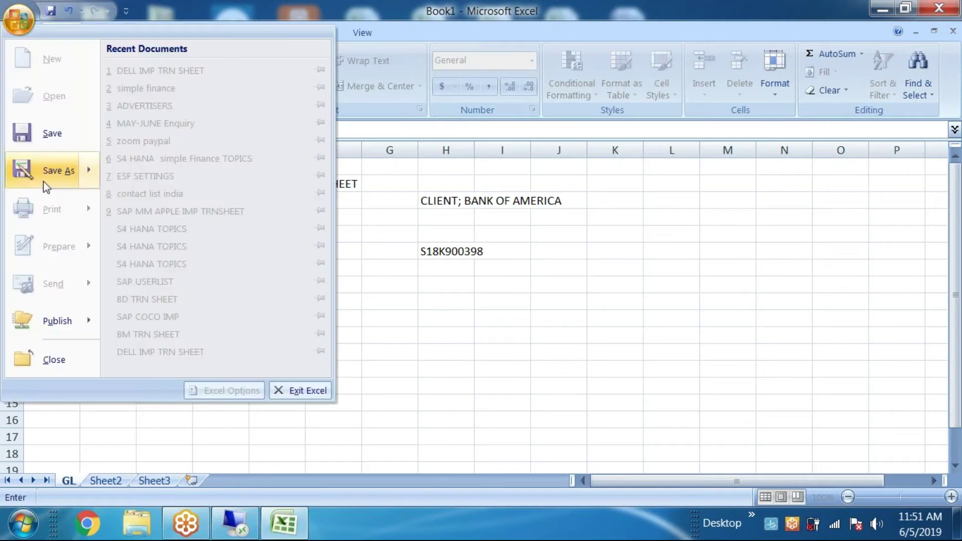
pyautogui.click(54, 172)
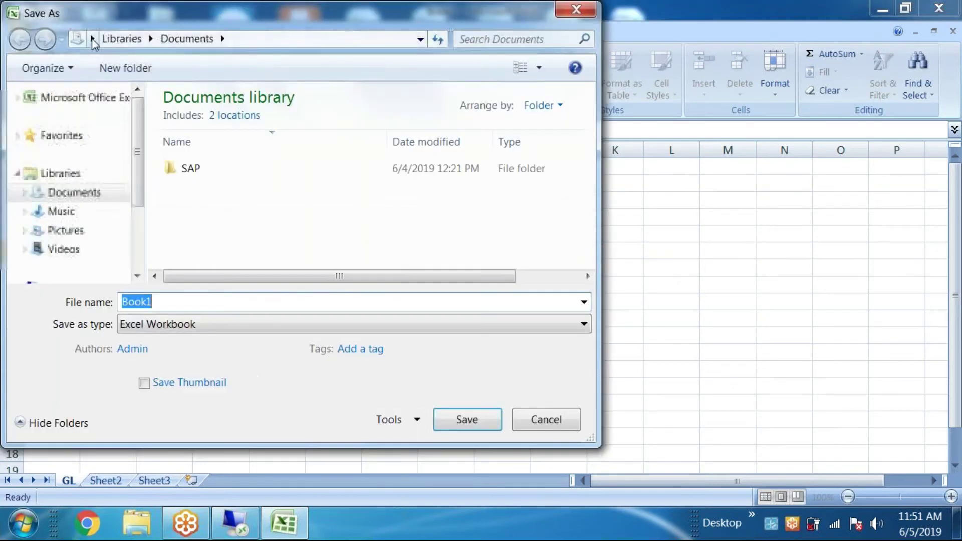
pyautogui.click(92, 38)
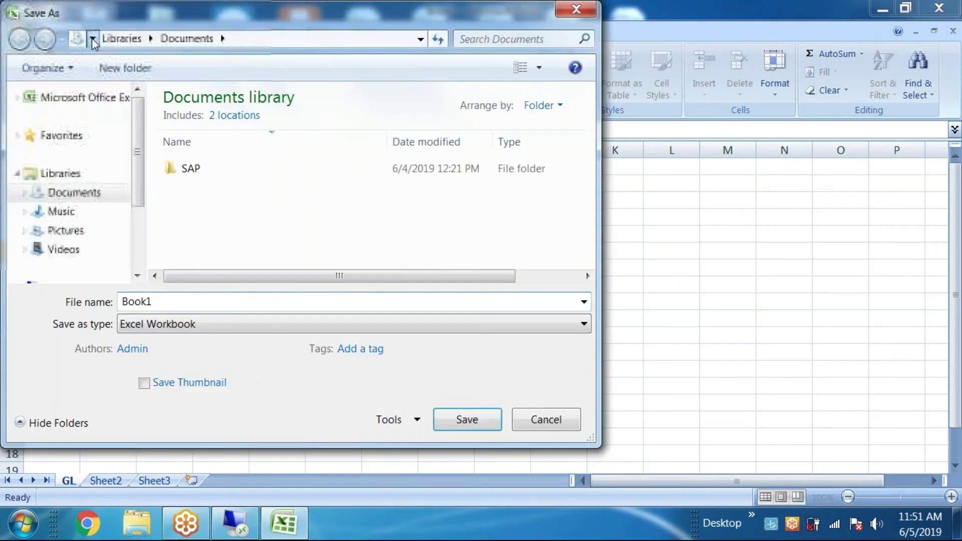
pyautogui.click(116, 58)
pyautogui.doubleClick(165, 303)
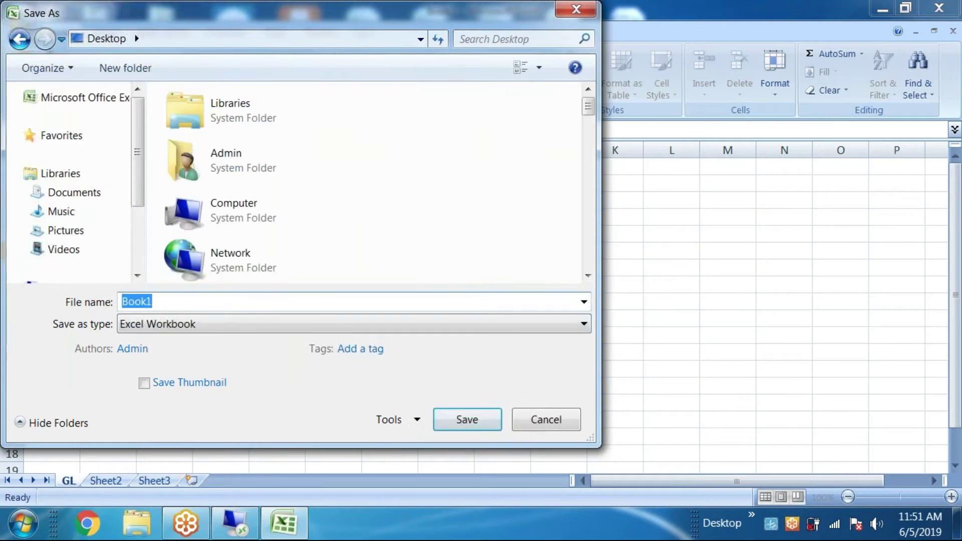
pyautogui.write('BOA TRN S')
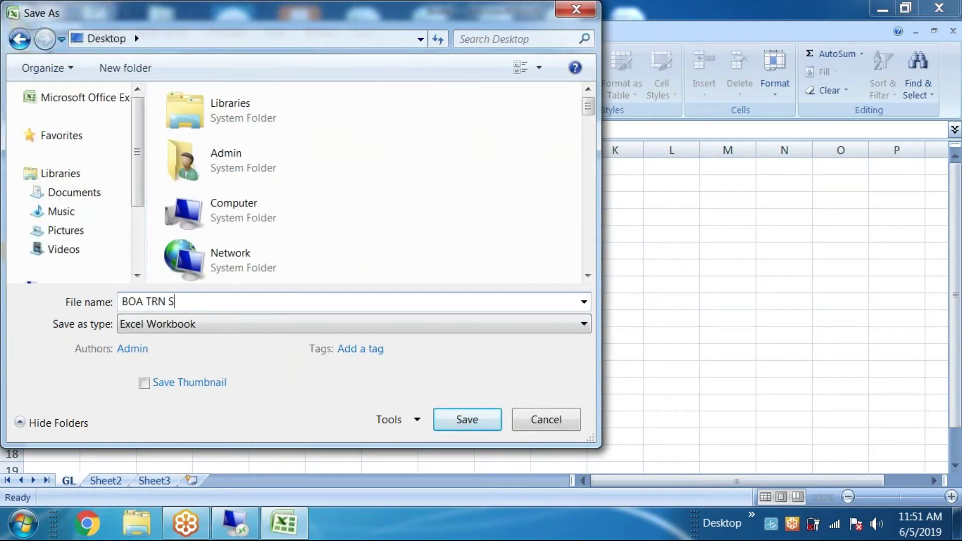
pyautogui.press('BackSpace')
pyautogui.write('IMP SHEET')
pyautogui.click(461, 418)
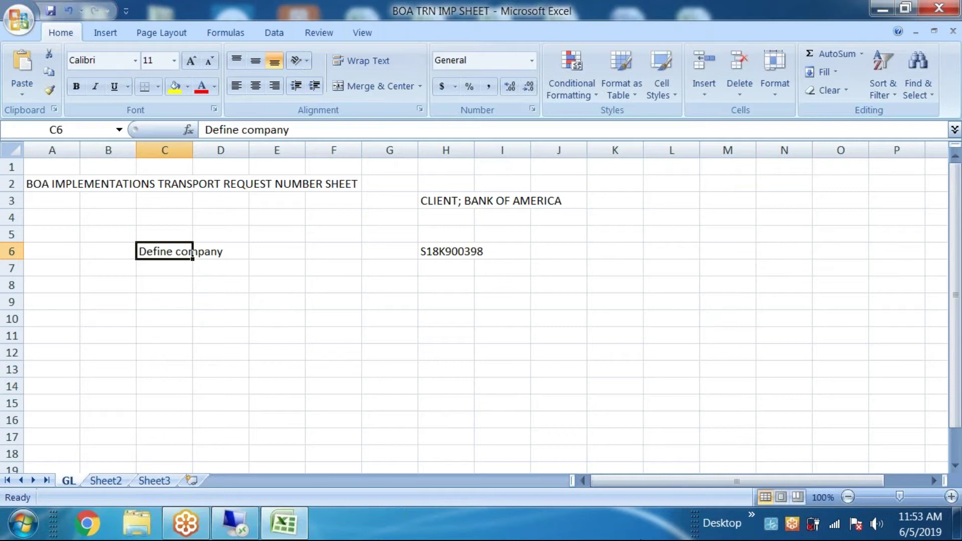
# Step: Select the Define company row (B6 to J6) in the Excel transport sheet, then minimize Excel
pyautogui.click(347, 381)
pyautogui.click(125, 251)
pyautogui.moveTo(410, 243); pyautogui.dragTo(554, 251)
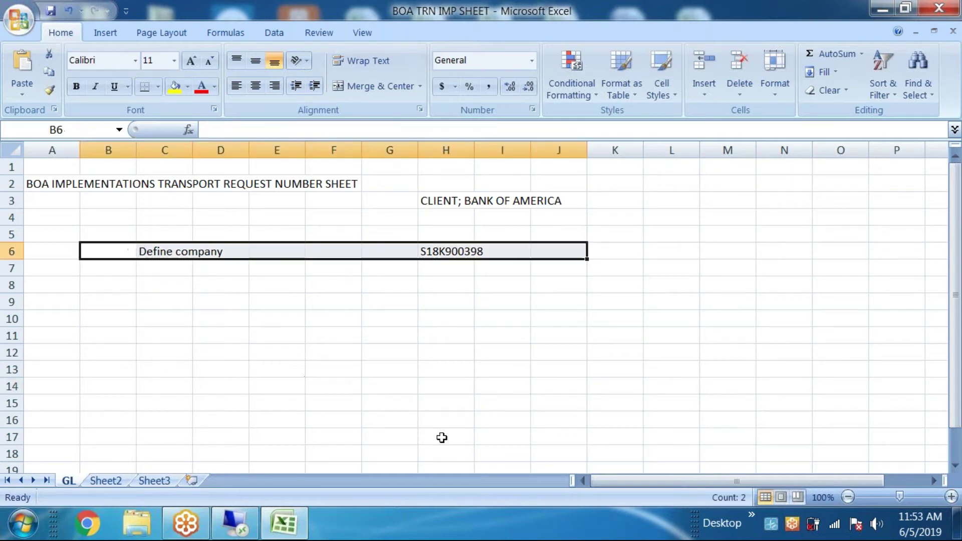
pyautogui.click(293, 530)
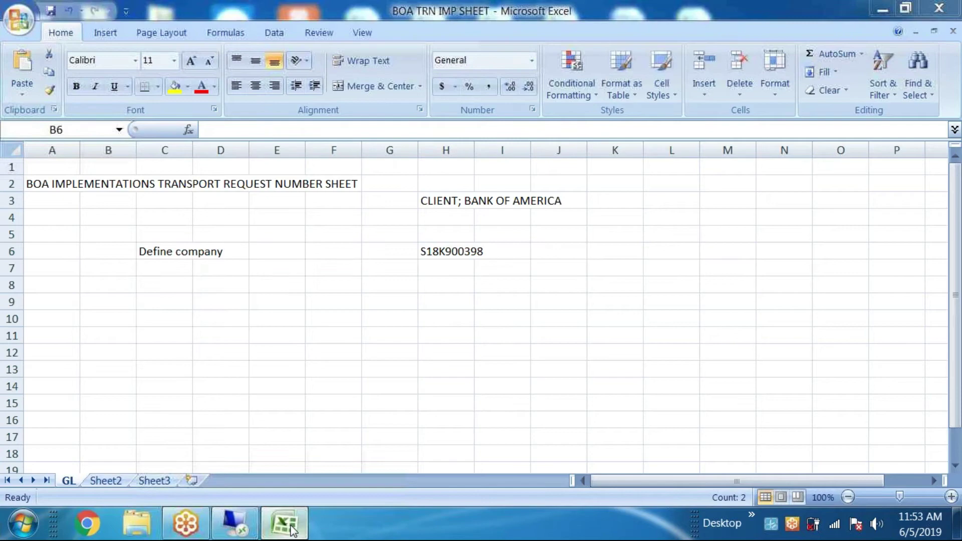
# Step: Confirm request S18K900398 for the Define company entry, review company BOA, and return to the customizing tree
pyautogui.click(233, 523)
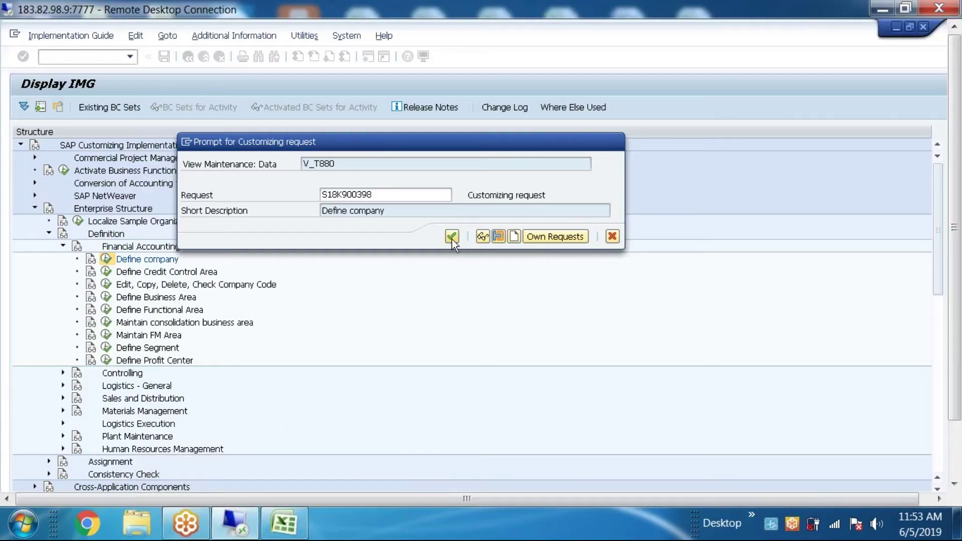
pyautogui.click(452, 236)
pyautogui.click(192, 60)
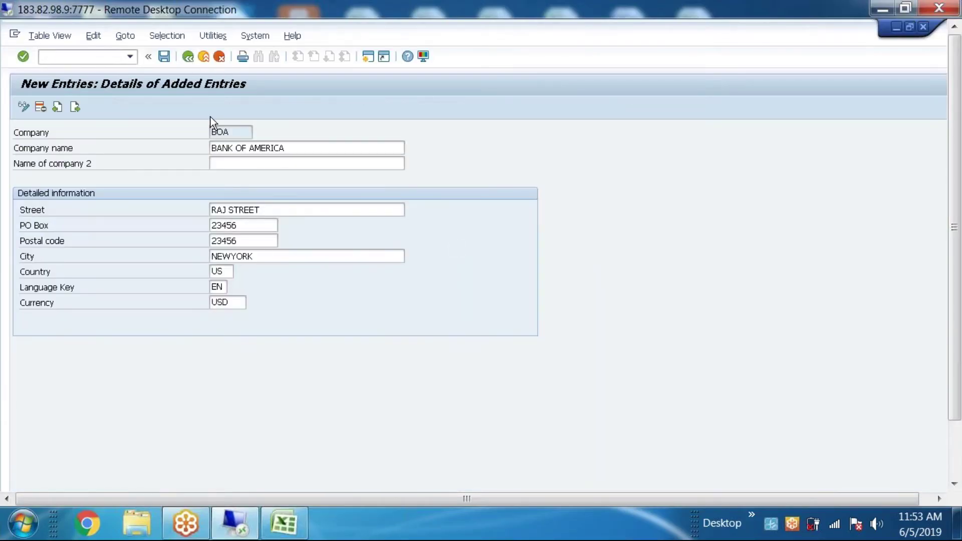
pyautogui.doubleClick(166, 147)
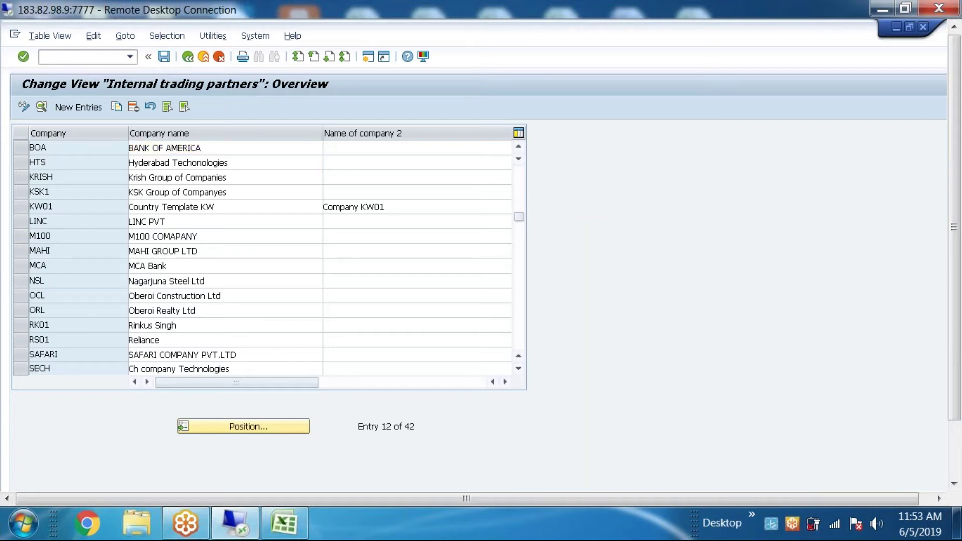
pyautogui.click(188, 57)
pyautogui.click(188, 57)
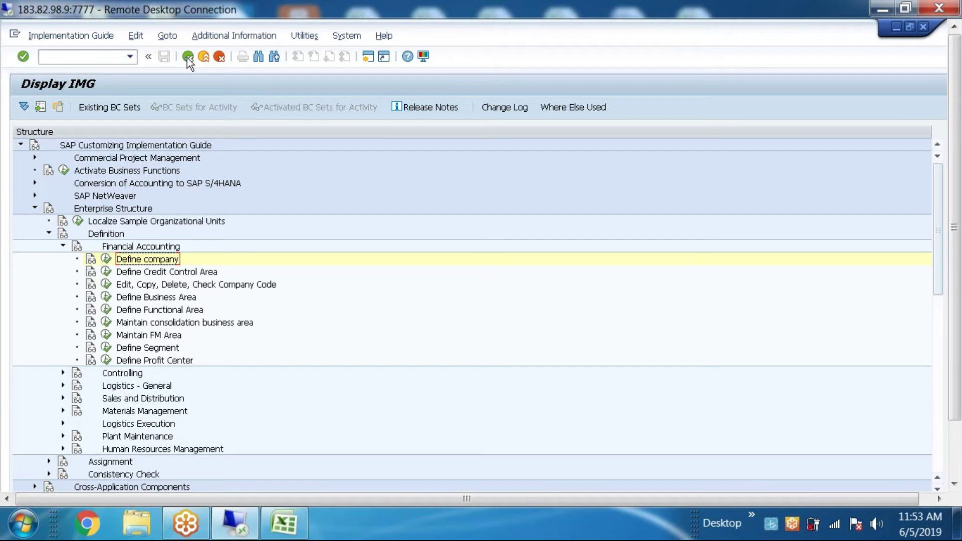
# Step: Launch the Edit, Copy, Delete, Check Company Code activity from the IMG tree
pyautogui.click(120, 285)
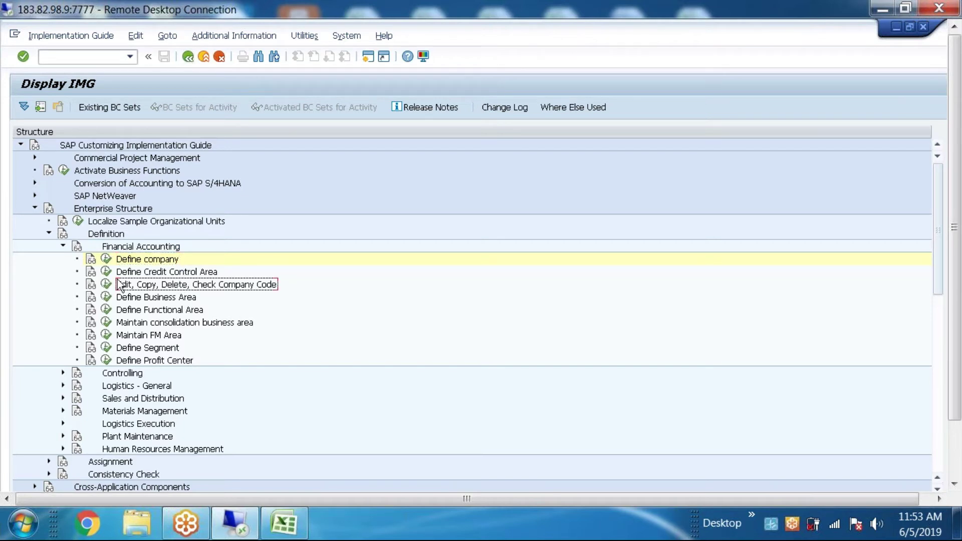
pyautogui.click(106, 284)
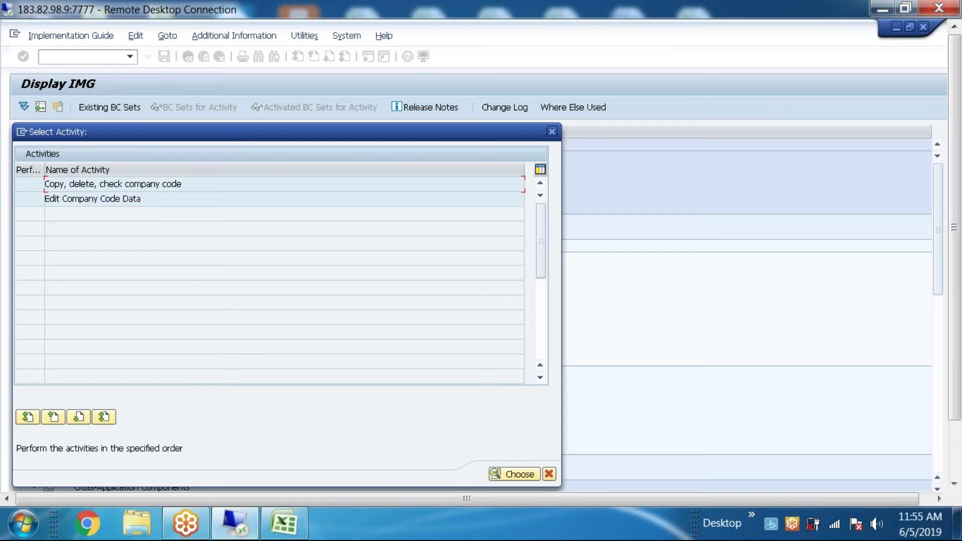
# Step: Open Edit Company Code Data and start a new entry with company code BO1
pyautogui.doubleClick(152, 184)
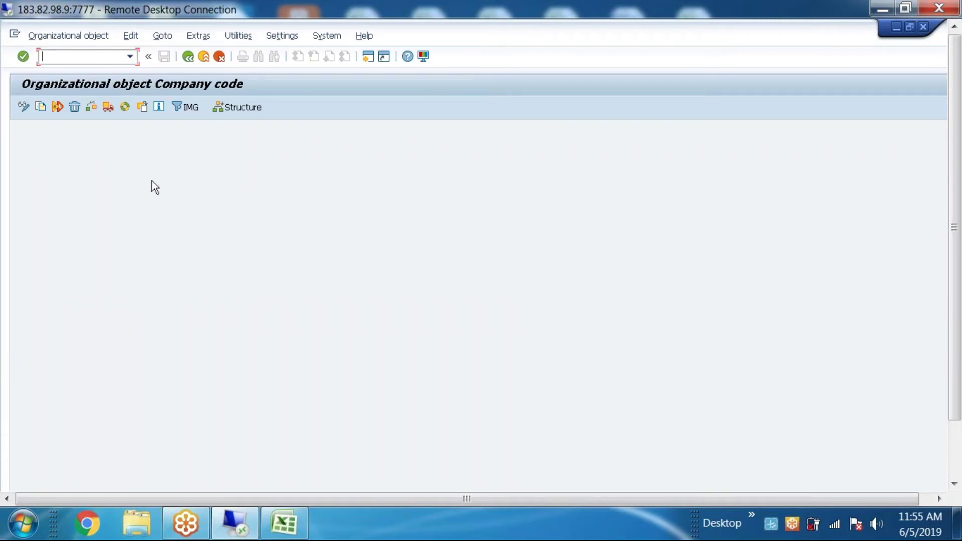
pyautogui.click(188, 57)
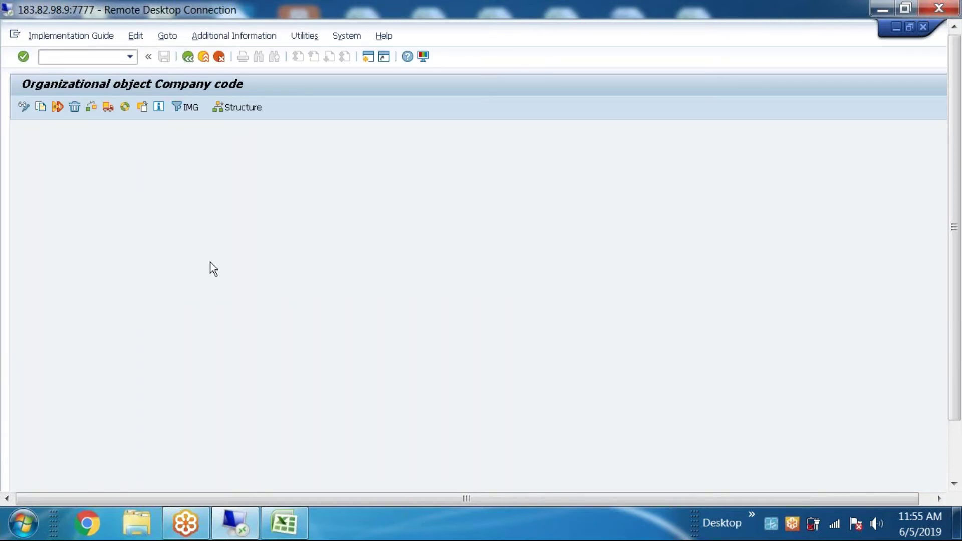
pyautogui.doubleClick(130, 199)
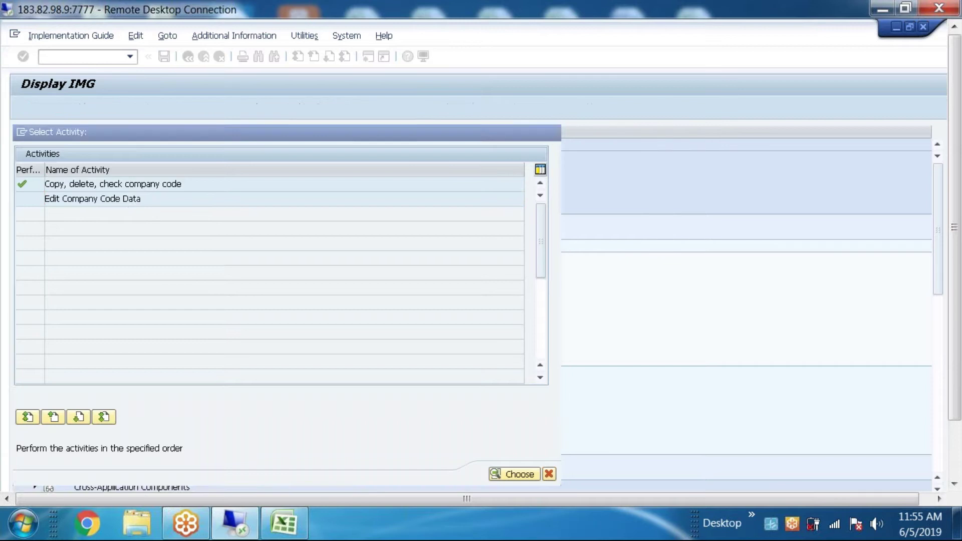
pyautogui.click(95, 108)
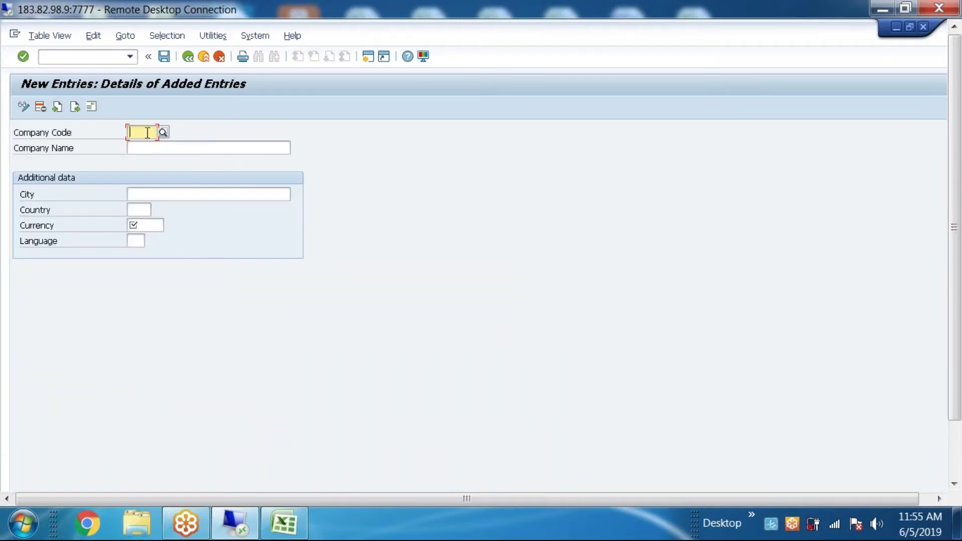
pyautogui.write('BO1')
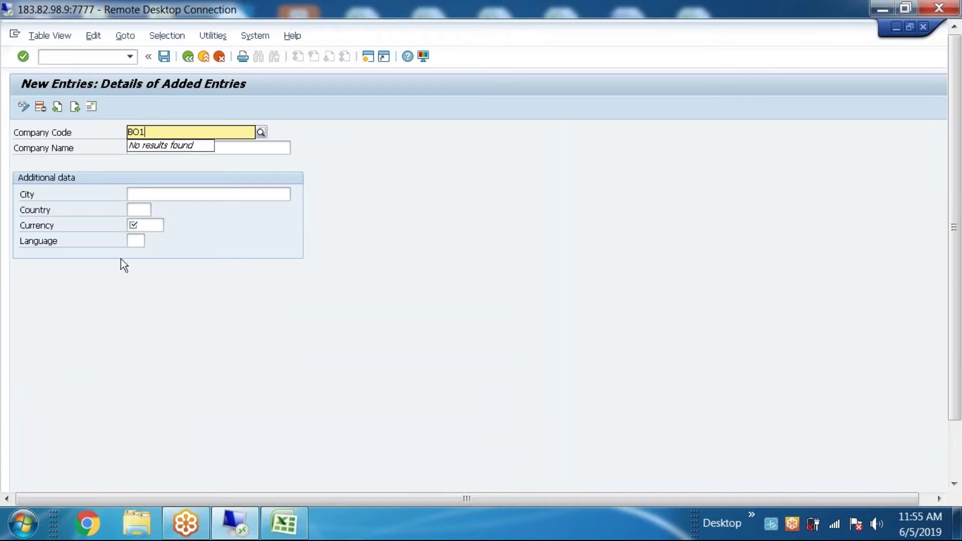
pyautogui.press('Return')
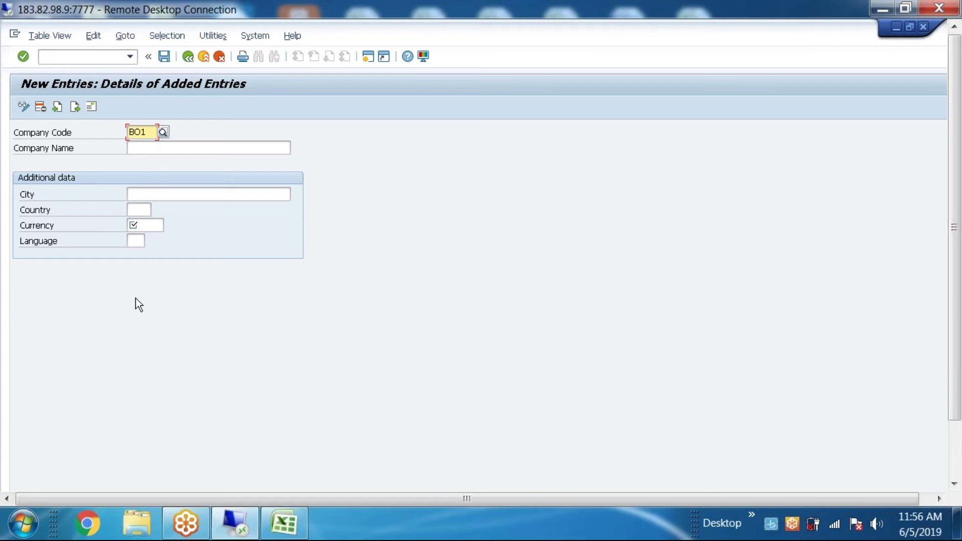
# Step: Enter BANK OF AMERICA COM CODE as the company name for BO1
pyautogui.click(149, 150)
pyautogui.write('BANK OF AMERICA COMPANY C')
pyautogui.press('BackSpace')
pyautogui.press('BackSpace')
pyautogui.press('BackSpace')
pyautogui.press('BackSpace')
pyautogui.press('BackSpace')
pyautogui.press('BackSpace')
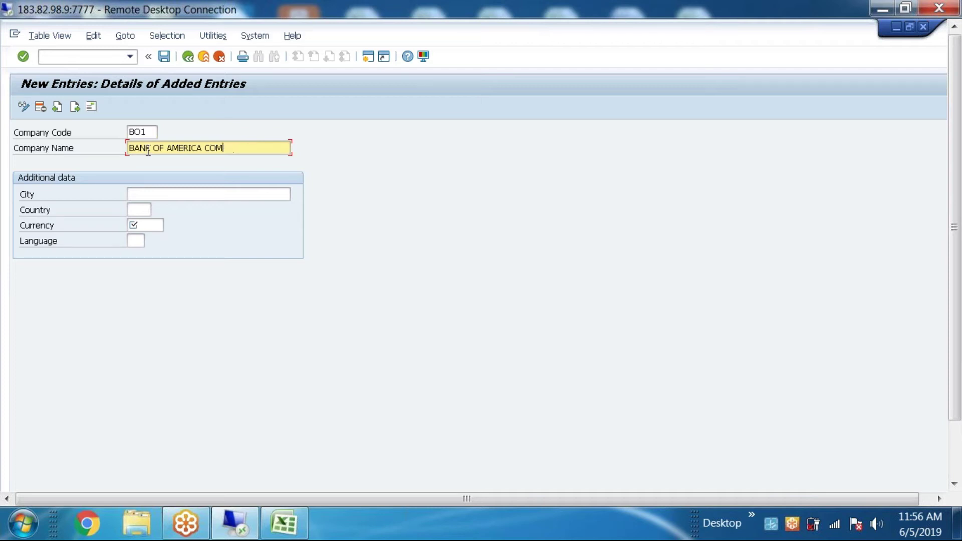
pyautogui.write('OC==')
pyautogui.press('BackSpace')
pyautogui.press('BackSpace')
pyautogui.press('BackSpace')
pyautogui.press('BackSpace')
pyautogui.write('CODE')
# Step: Set city NEWYORK, country US, currency USD and language EN, then save company code BO1
pyautogui.click(151, 192)
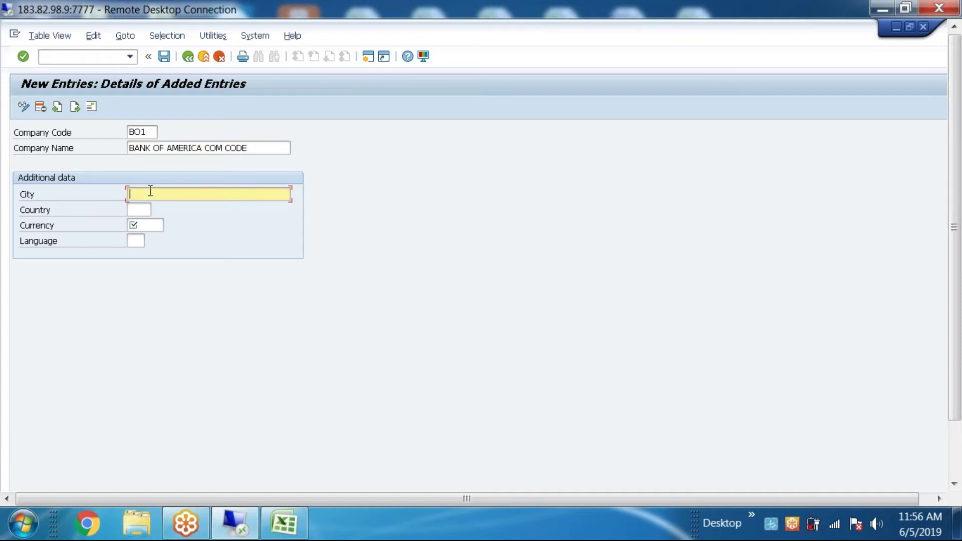
pyautogui.write('NEWYORK')
pyautogui.click(145, 208)
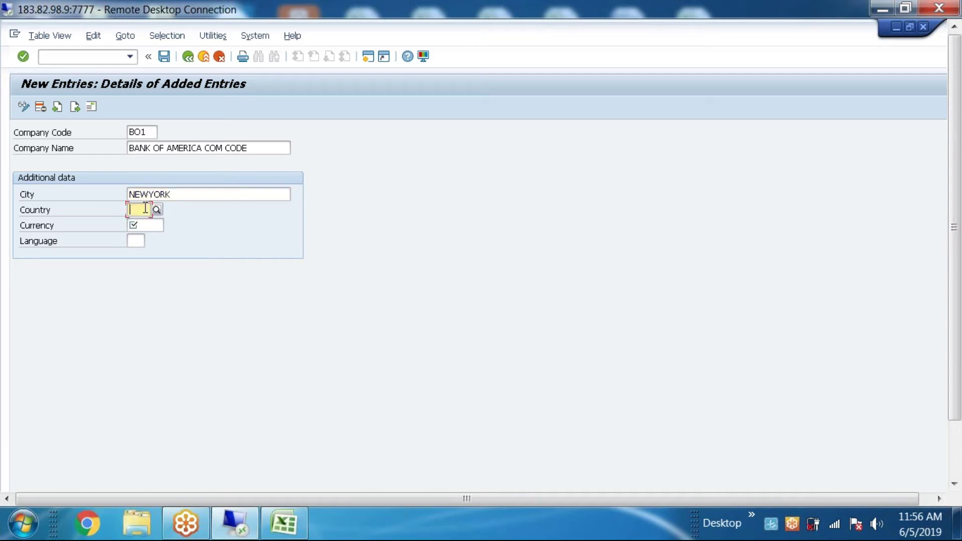
pyautogui.write('US')
pyautogui.click(139, 229)
pyautogui.click(139, 227)
pyautogui.write('USD')
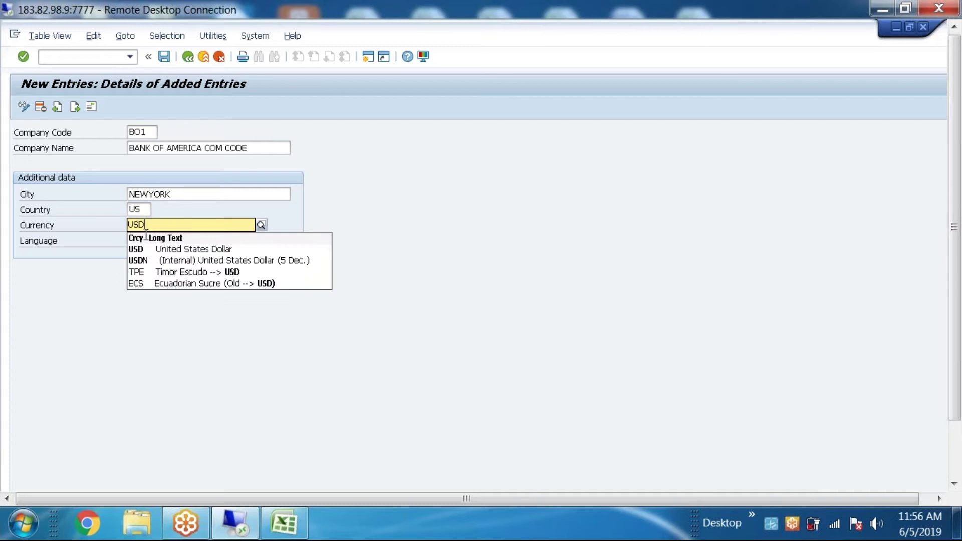
pyautogui.click(137, 248)
pyautogui.click(135, 242)
pyautogui.write('EN')
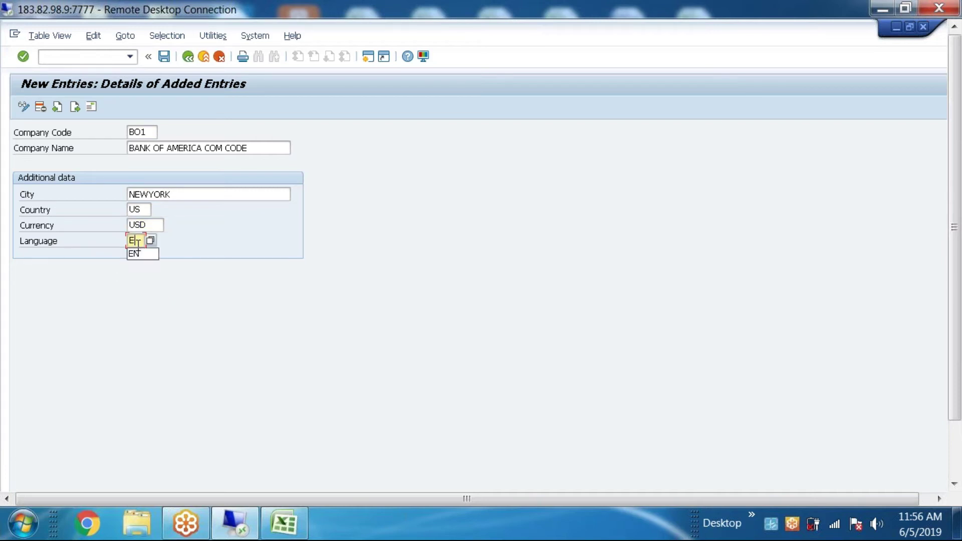
pyautogui.click(154, 226)
pyautogui.click(143, 242)
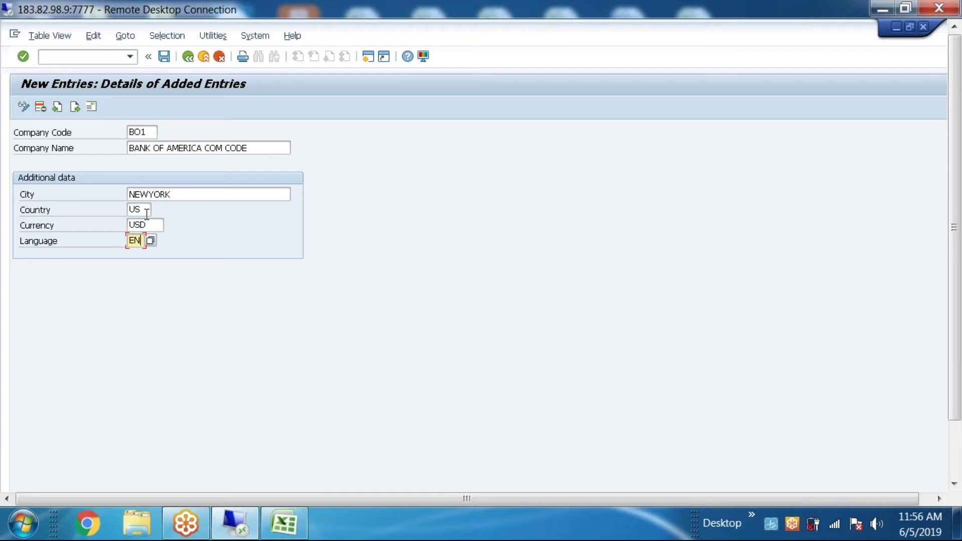
pyautogui.click(146, 210)
pyautogui.click(163, 55)
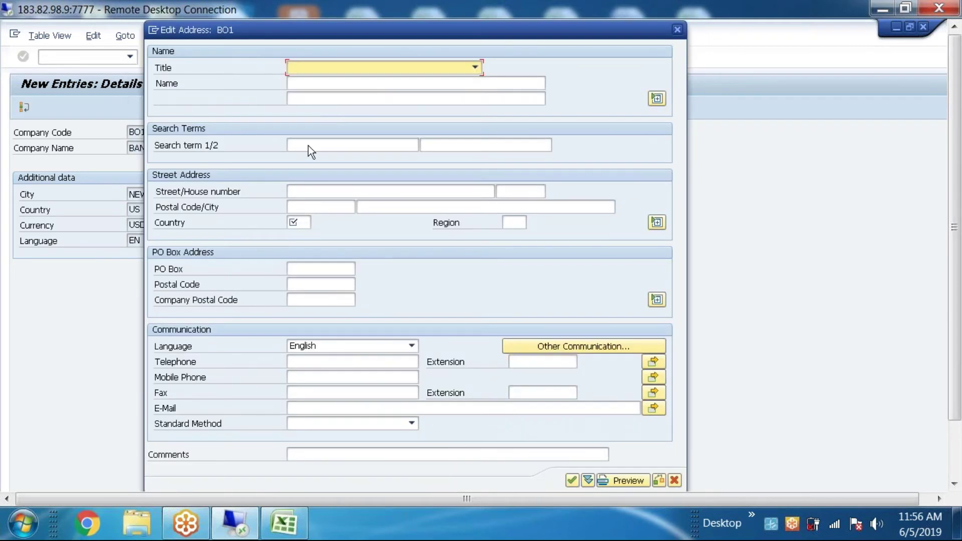
# Step: Enter COMPANY CODE as the name in the BO1 address
pyautogui.click(309, 145)
pyautogui.click(307, 84)
pyautogui.write('COMPANY CDE')
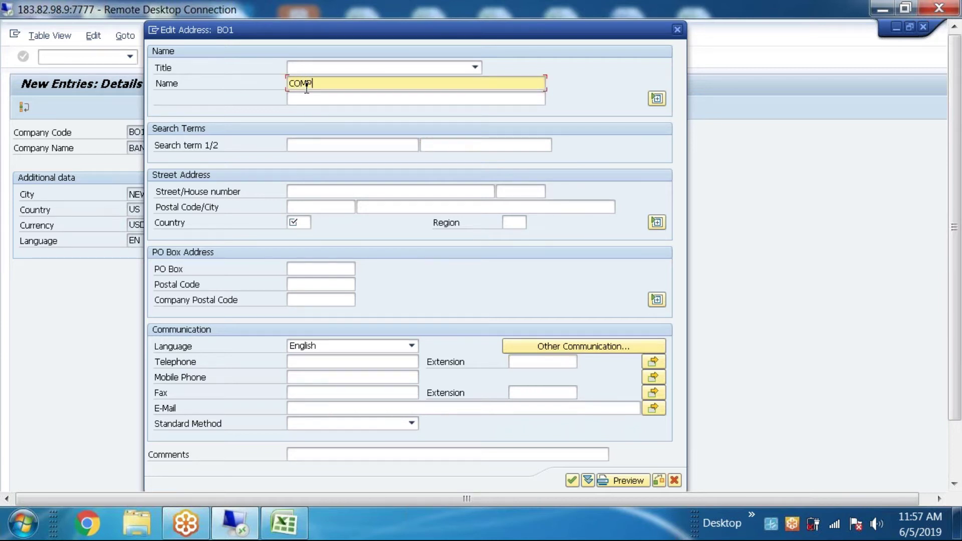
pyautogui.press('BackSpace')
pyautogui.press('BackSpace')
pyautogui.write('ODE')
# Step: Fill street RAJ STEET, house number 123, postal code 23456 and city NEWYORK
pyautogui.click(315, 195)
pyautogui.write('RAJ')
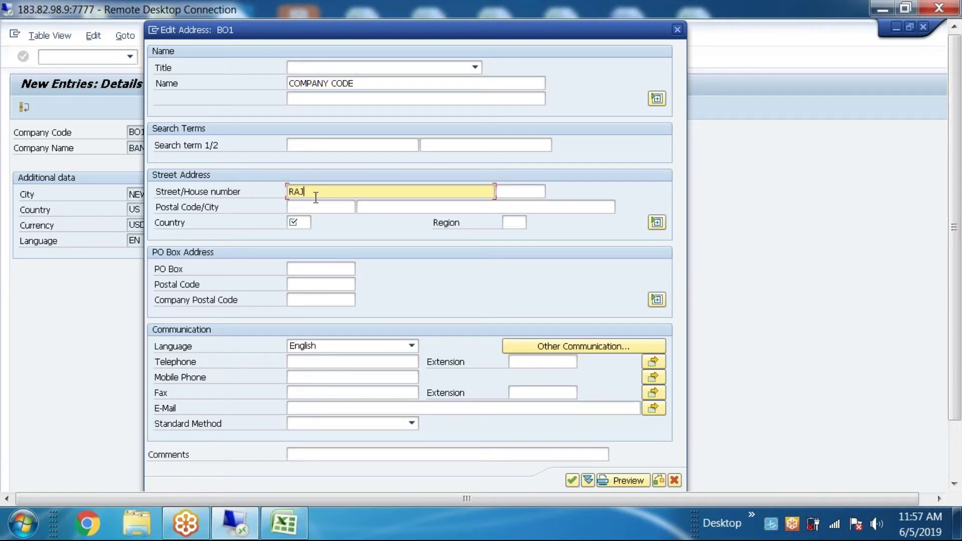
pyautogui.write(' STEET')
pyautogui.click(515, 193)
pyautogui.write('123')
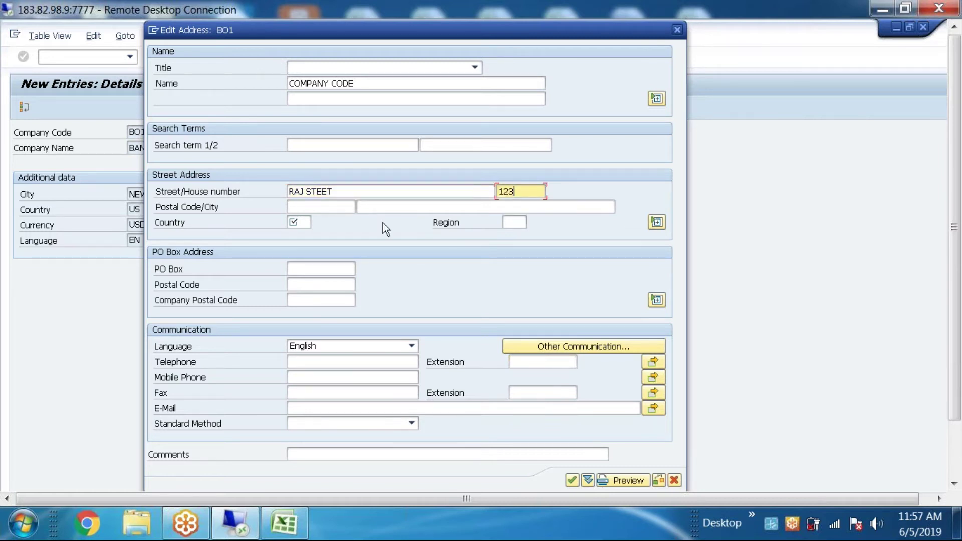
pyautogui.click(328, 208)
pyautogui.write('23456')
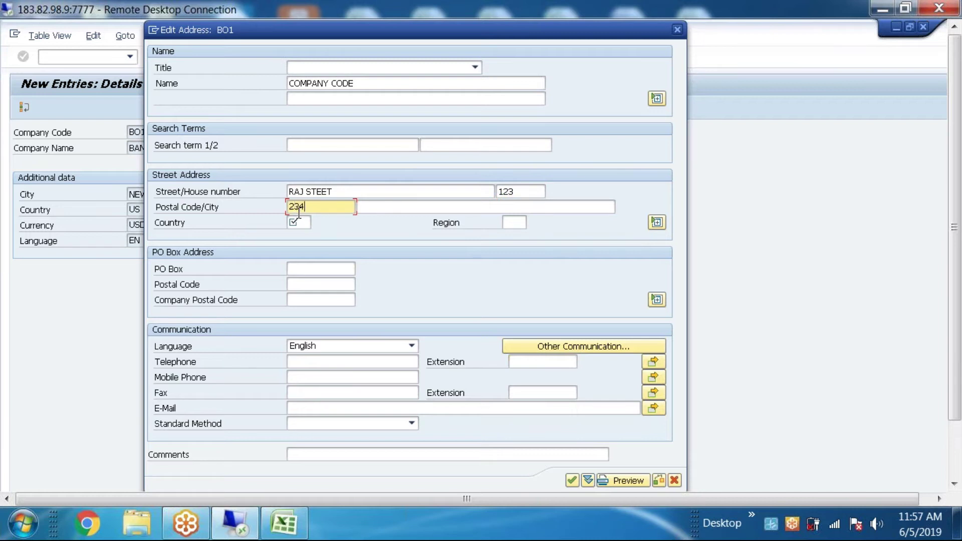
pyautogui.click(396, 206)
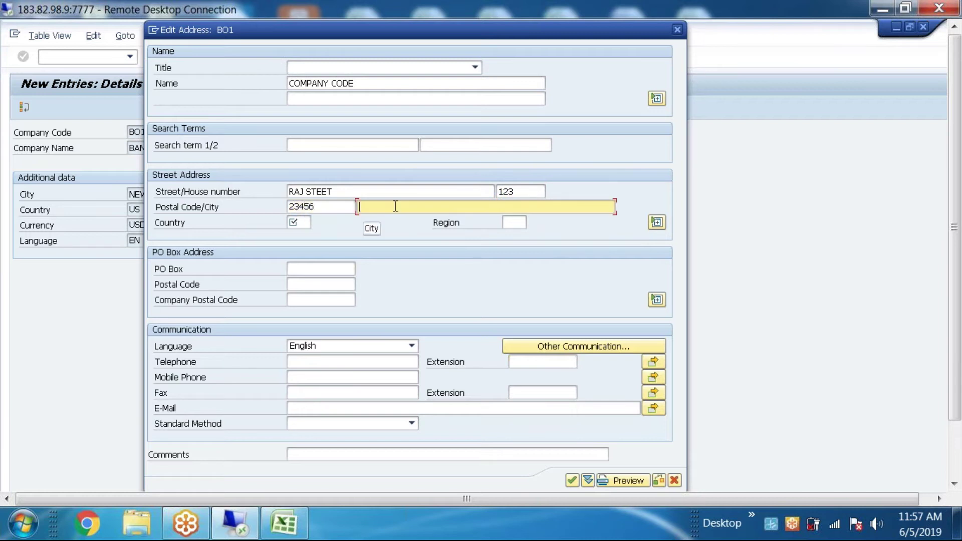
pyautogui.write('NEWYORK')
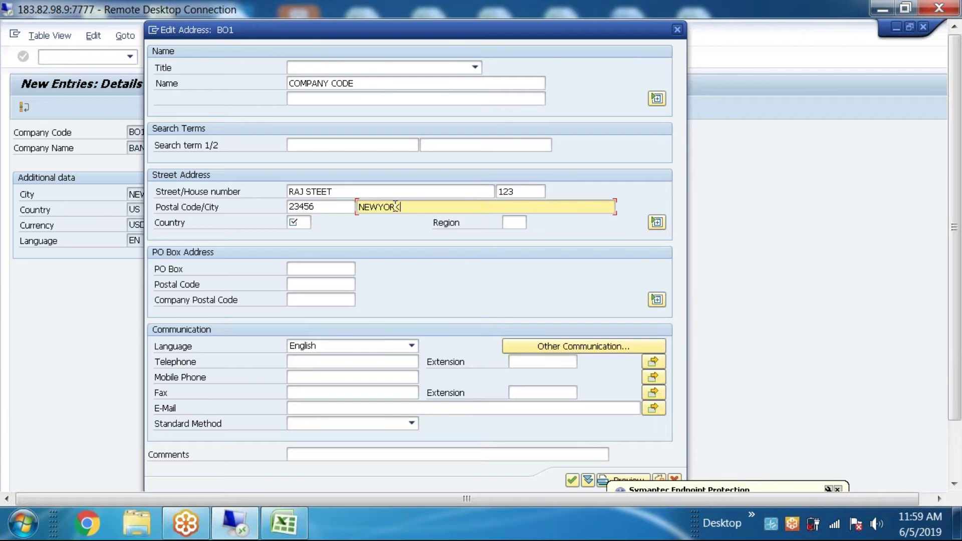
# Step: Complete the city as NEWYORK and set the address country to USA
pyautogui.write('K')
pyautogui.click(295, 220)
pyautogui.write('US')
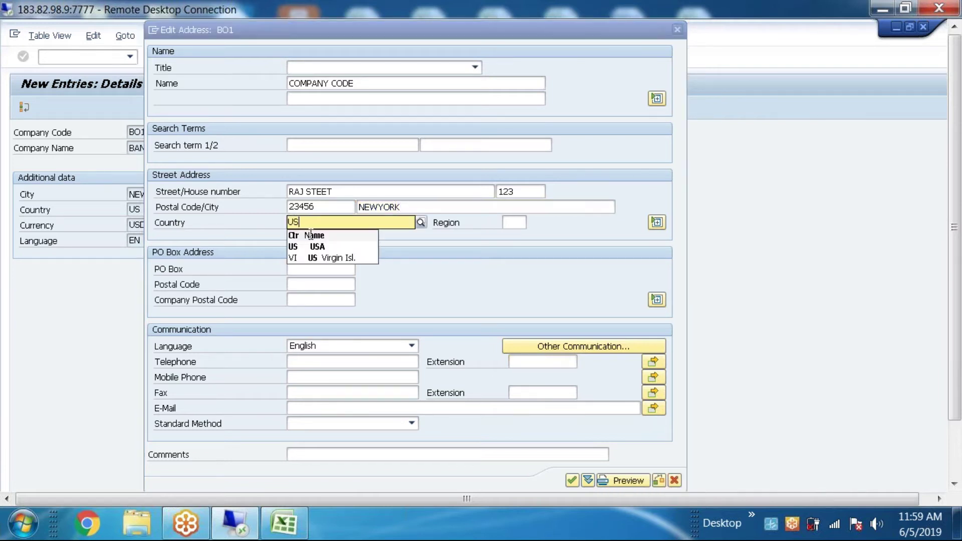
pyautogui.click(303, 247)
# Step: Enter PO box 23456 with PO box postal code 23456
pyautogui.click(317, 269)
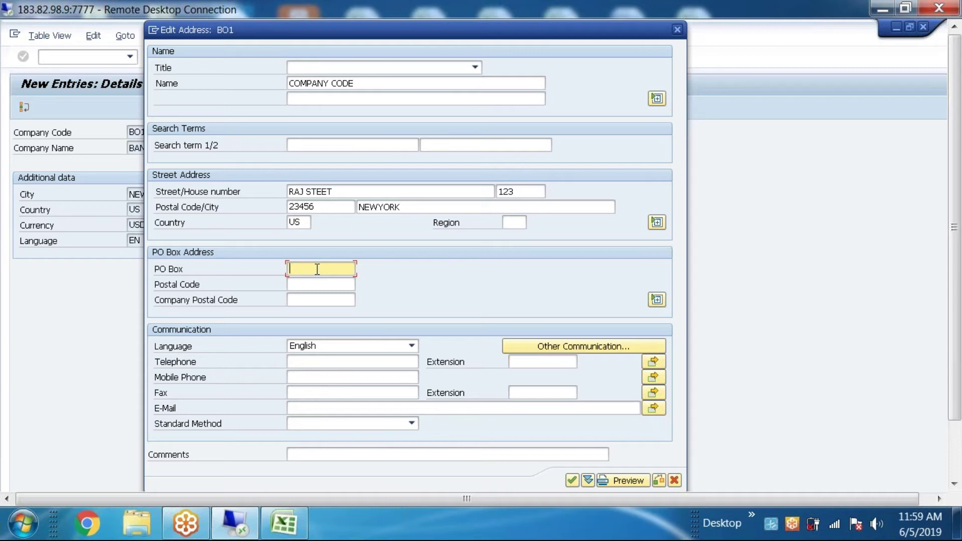
pyautogui.write('2')
pyautogui.click(302, 284)
pyautogui.press('BackSpace')
pyautogui.write('3456')
pyautogui.click(304, 283)
pyautogui.write('23456')
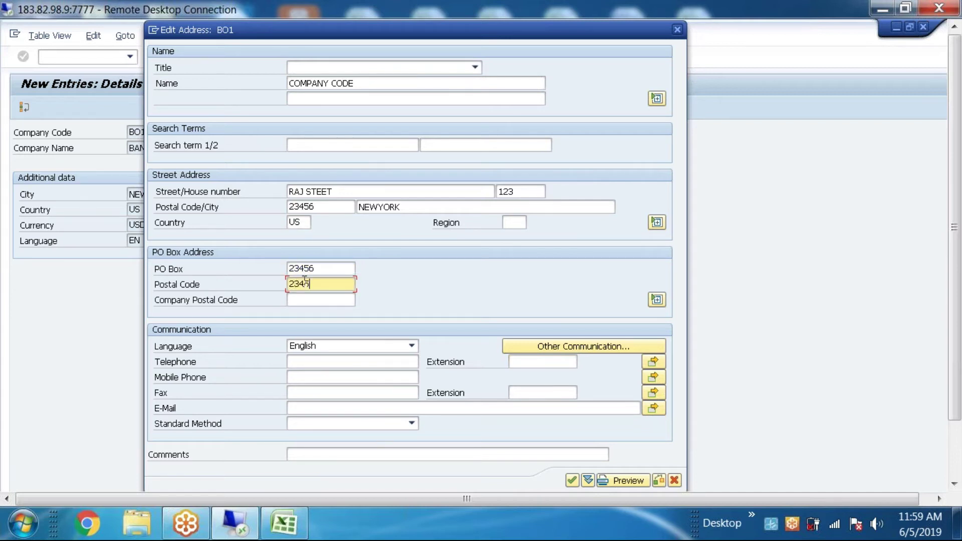
pyautogui.click(305, 299)
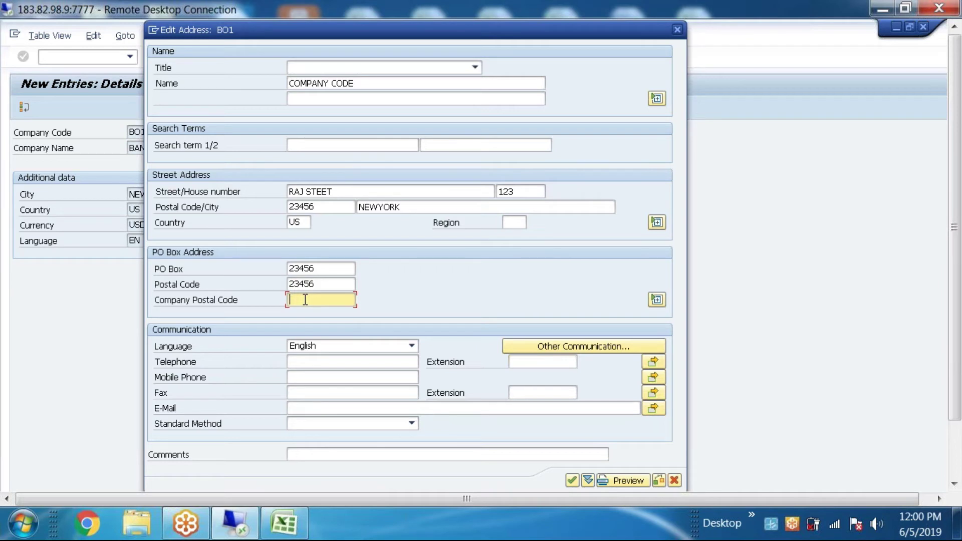
# Step: Fill the Communication group with the telephone, mobile, fax numbers and the e-mail address
pyautogui.click(297, 362)
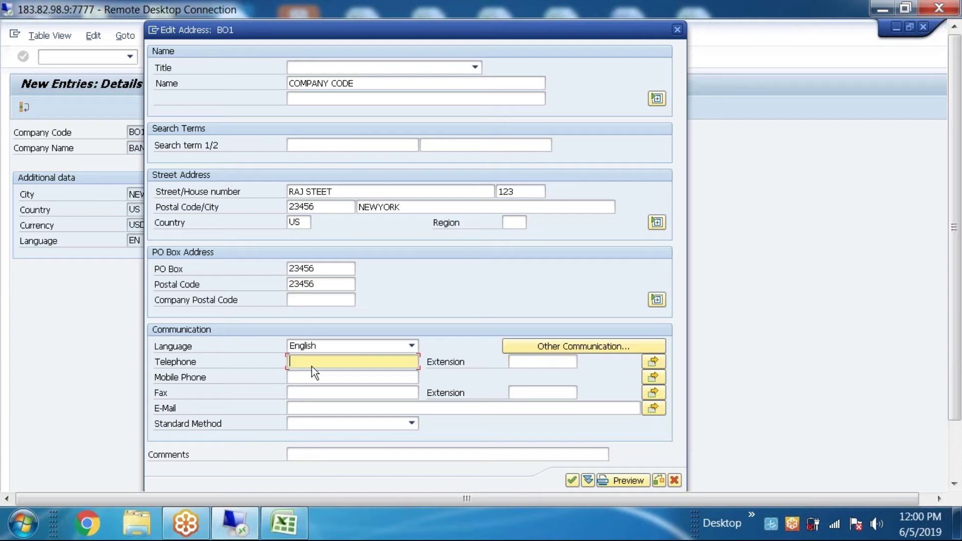
pyautogui.click(307, 379)
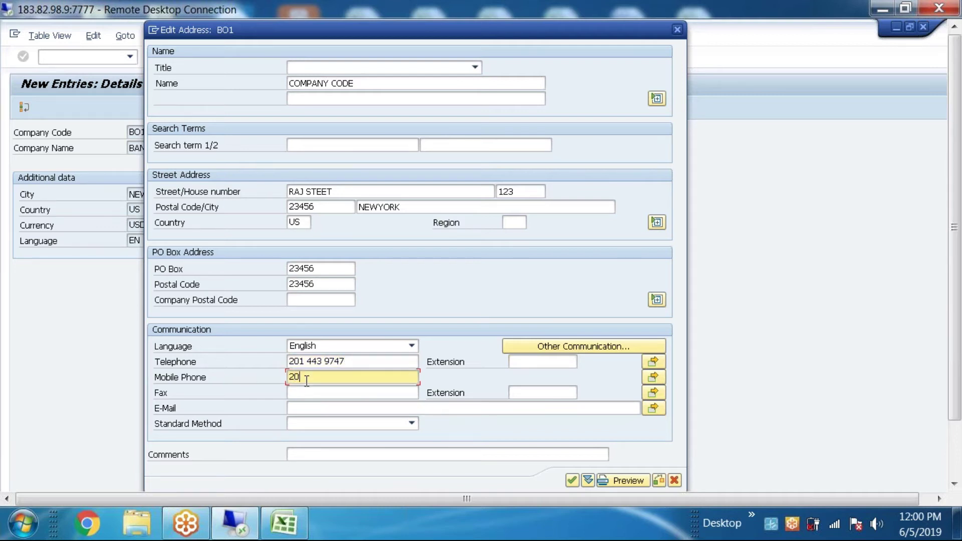
pyautogui.click(305, 391)
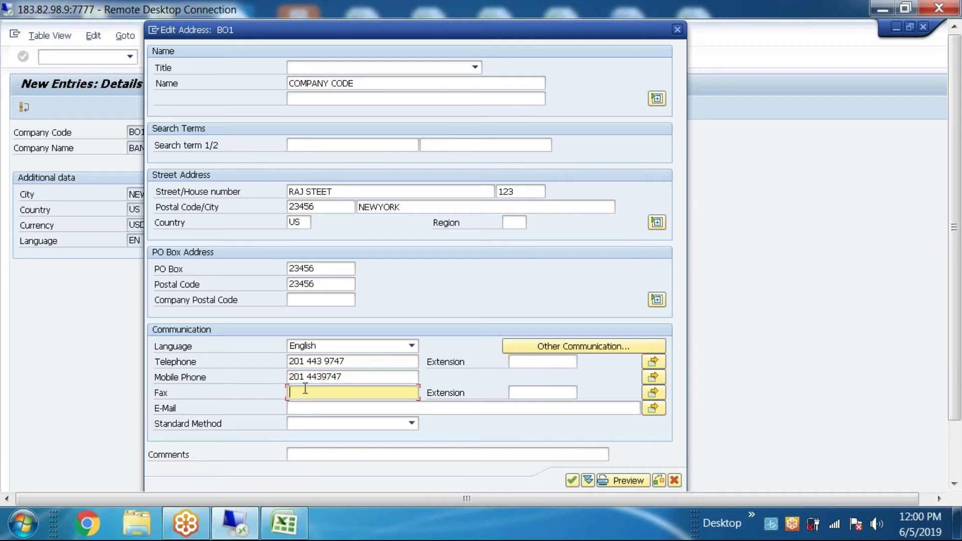
pyautogui.write('001-123456')
pyautogui.click(305, 401)
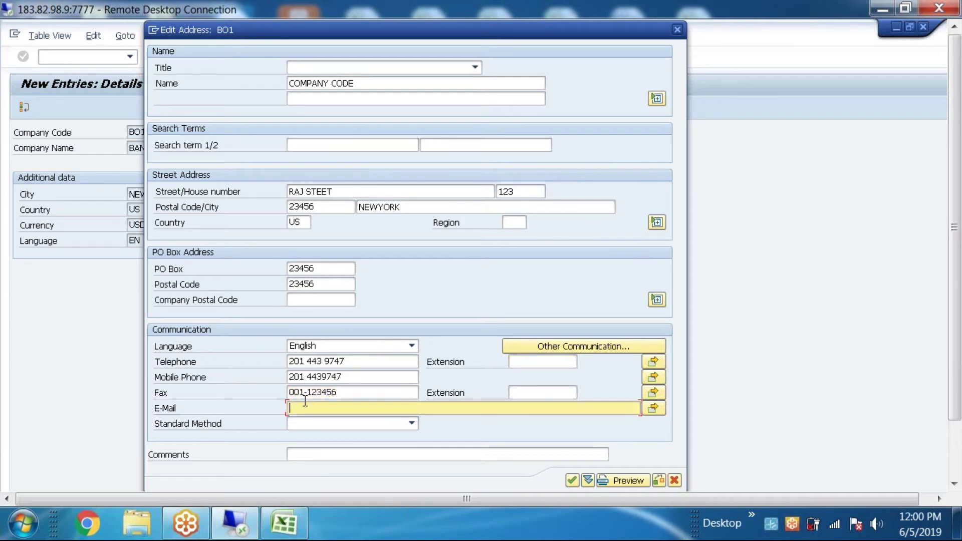
# Step: Accept the BO1 address despite the fax country-code warning and move the request prompt aside
pyautogui.click(573, 481)
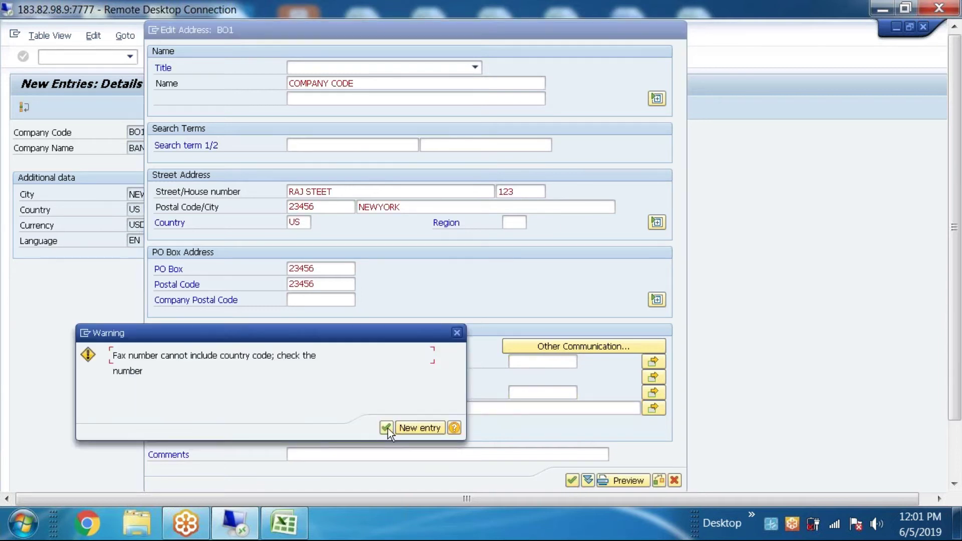
pyautogui.click(387, 427)
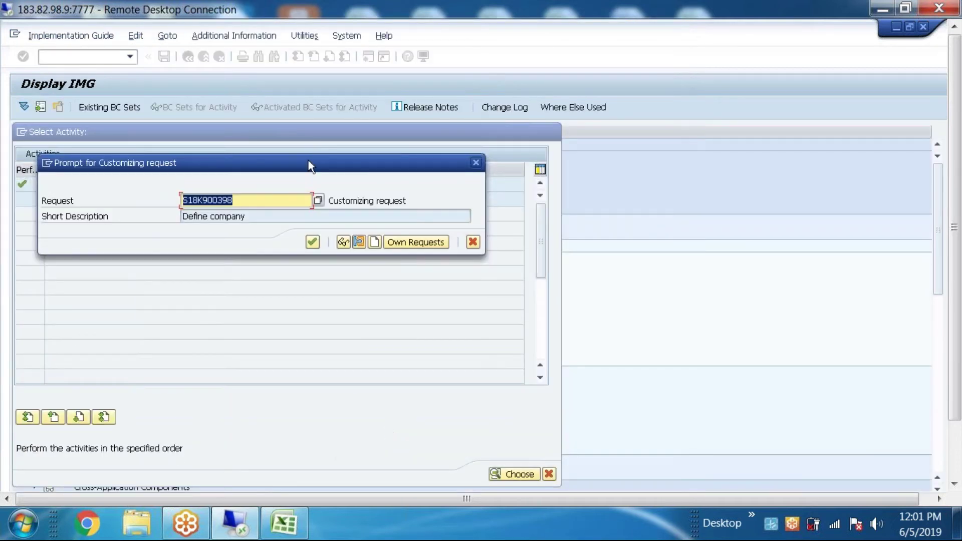
pyautogui.moveTo(308, 160); pyautogui.dragTo(539, 185)
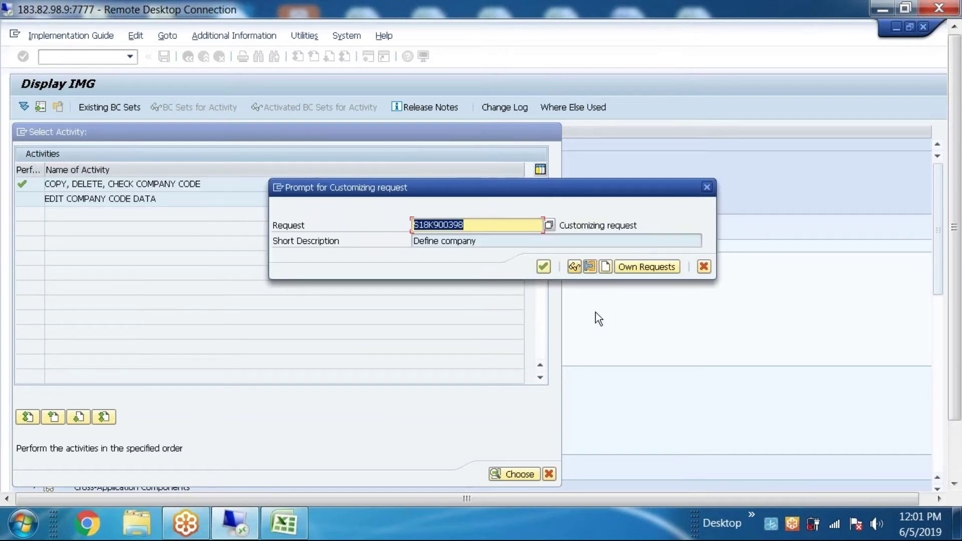
pyautogui.moveTo(605, 183); pyautogui.dragTo(520, 180)
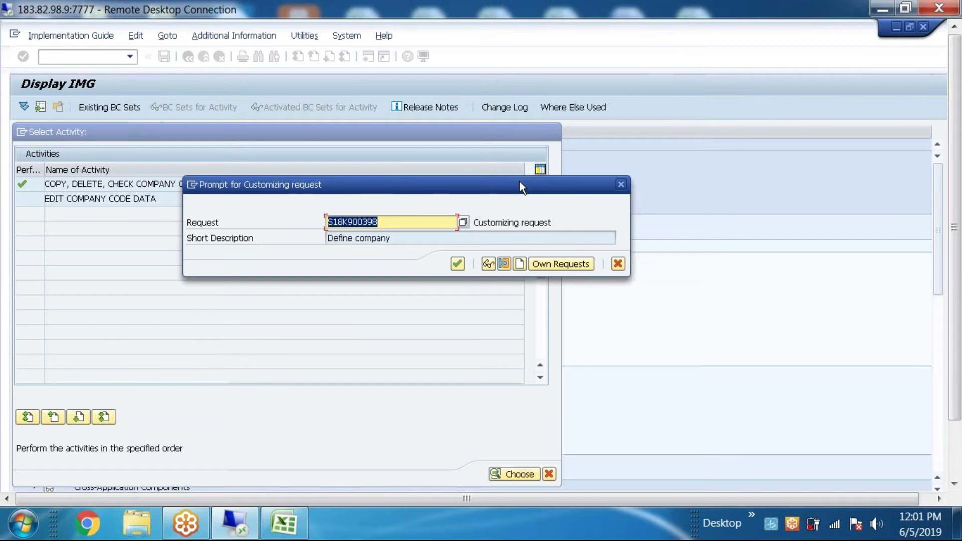
# Step: Create a new customizing request with short description 'Define company code' (S18K900400)
pyautogui.click(521, 263)
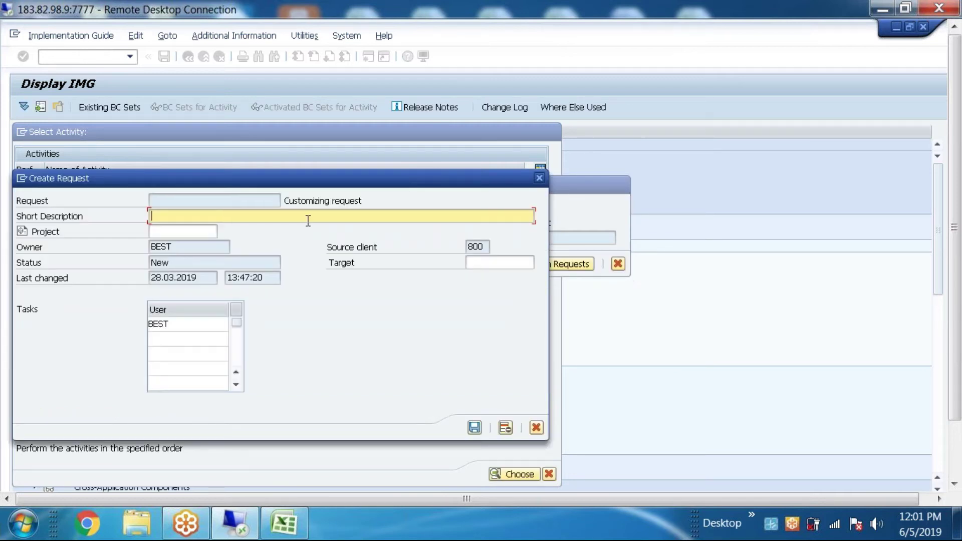
pyautogui.write('Define company code')
pyautogui.click(474, 427)
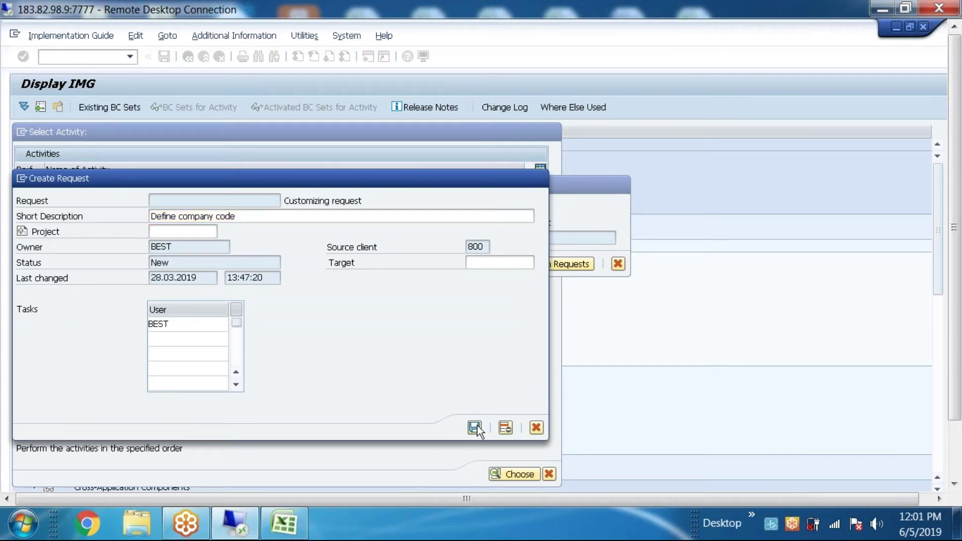
pyautogui.press('Home')
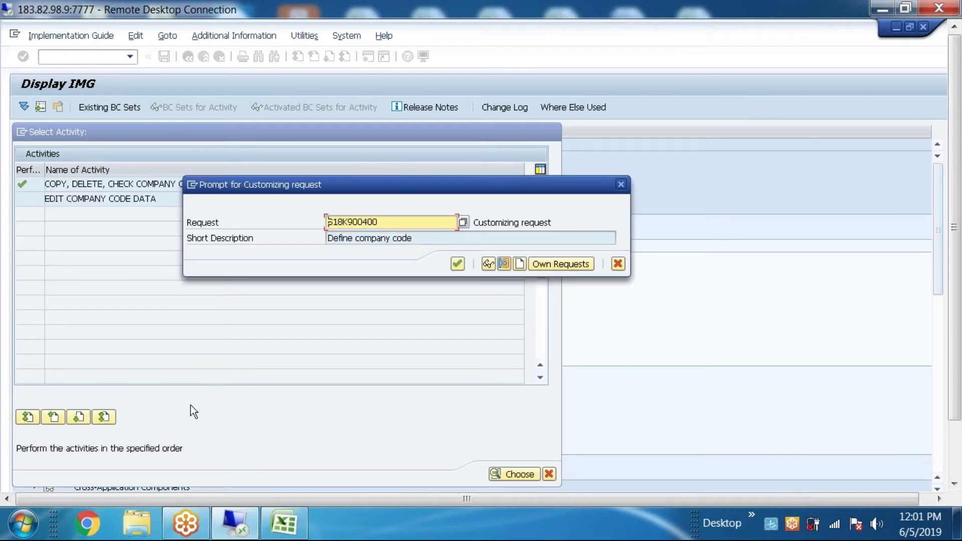
# Step: Log request S18K900400 and its 'Define company code' description in sheet row 7, then confirm the request in SAP
pyautogui.click(283, 523)
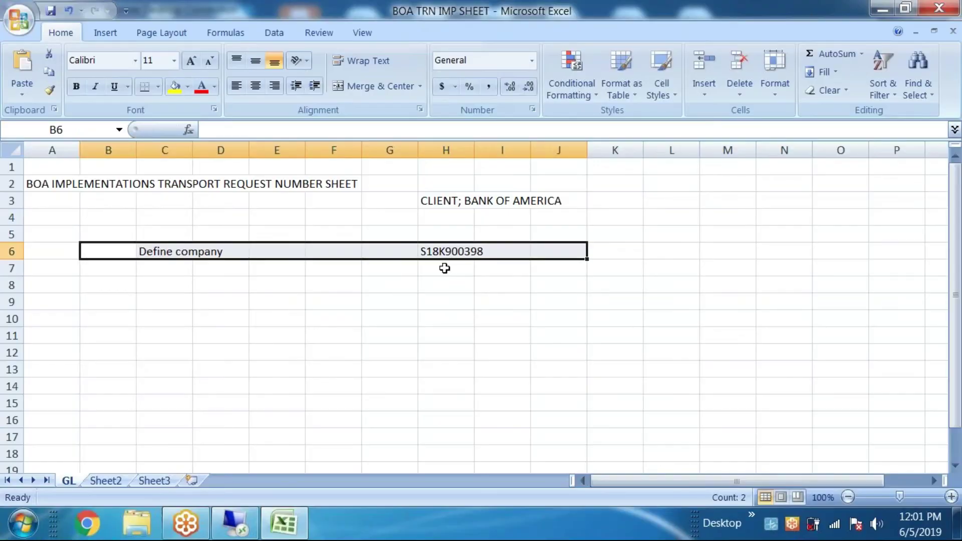
pyautogui.click(445, 266)
pyautogui.write('S18K900400')
pyautogui.click(152, 268)
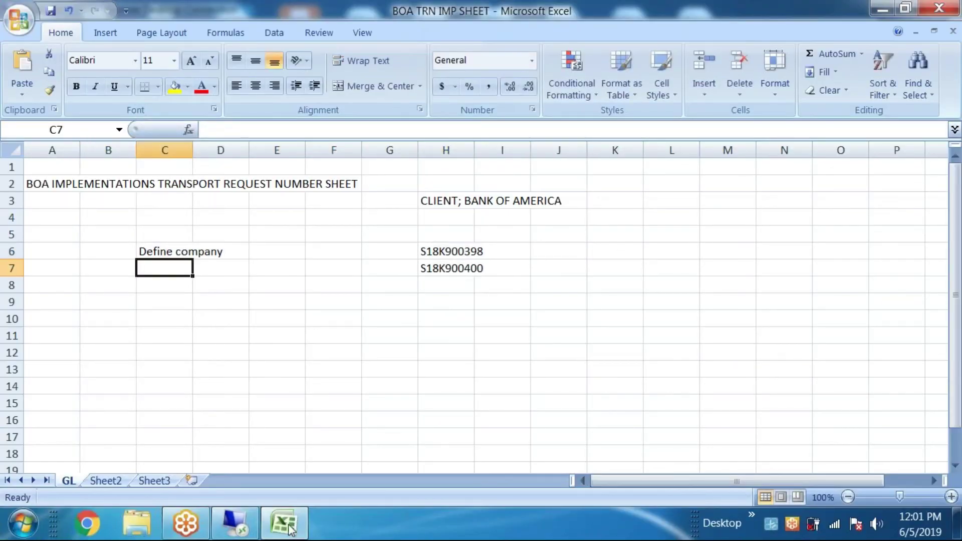
pyautogui.click(234, 524)
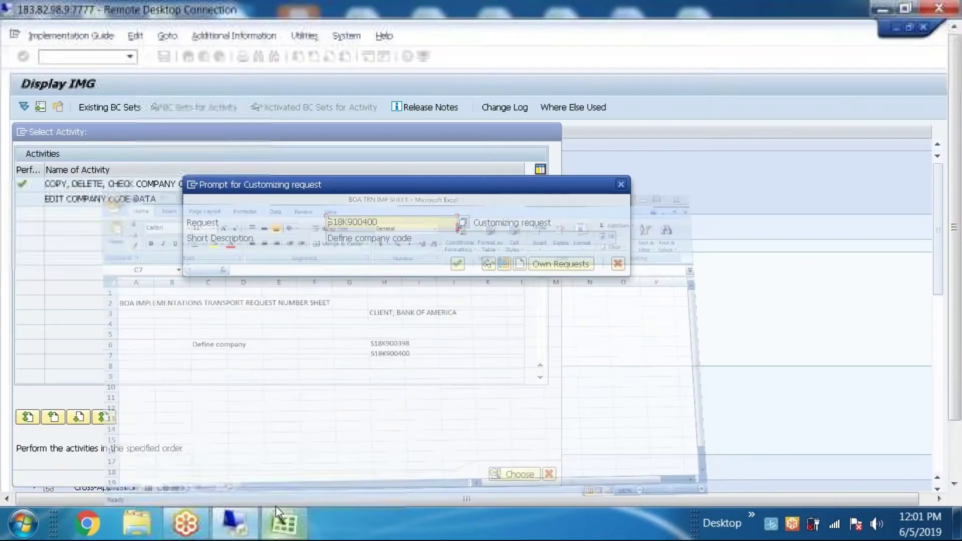
pyautogui.press('Tab')
pyautogui.hotkey('ctrl', 'c')
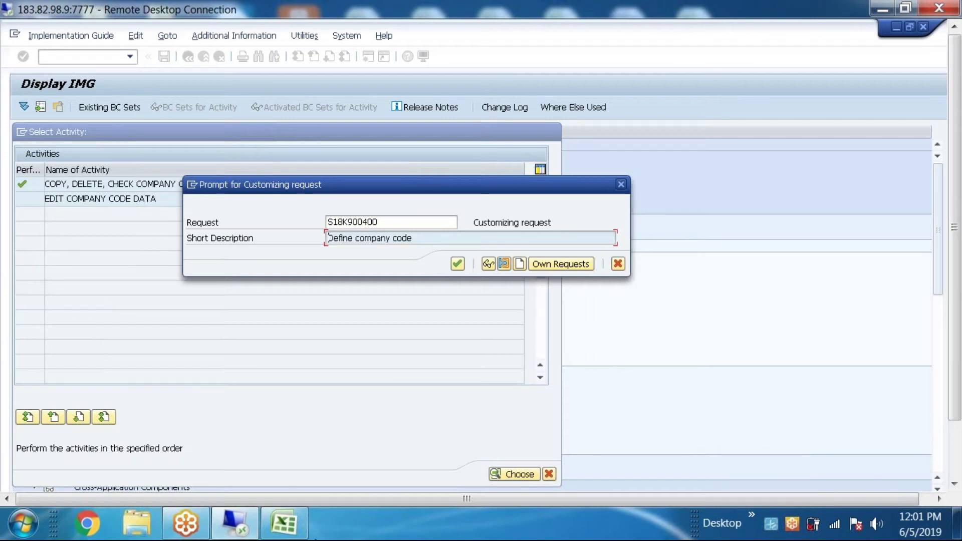
pyautogui.click(283, 524)
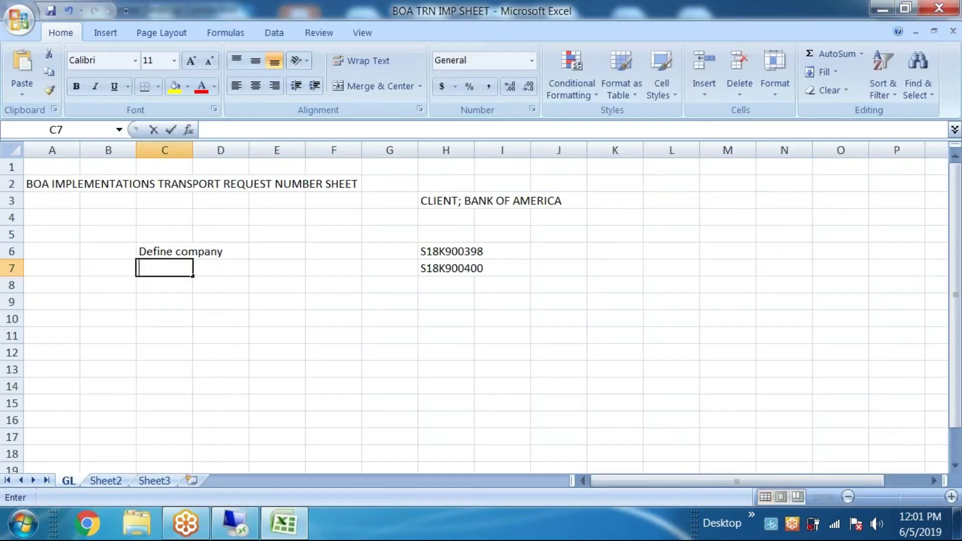
pyautogui.hotkey('ctrl', 'v')
pyautogui.click(283, 523)
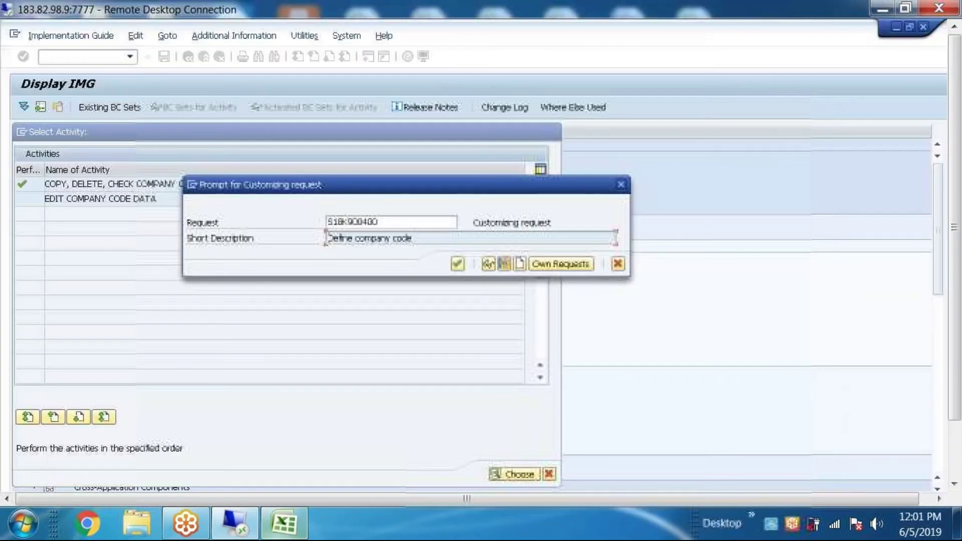
pyautogui.click(458, 263)
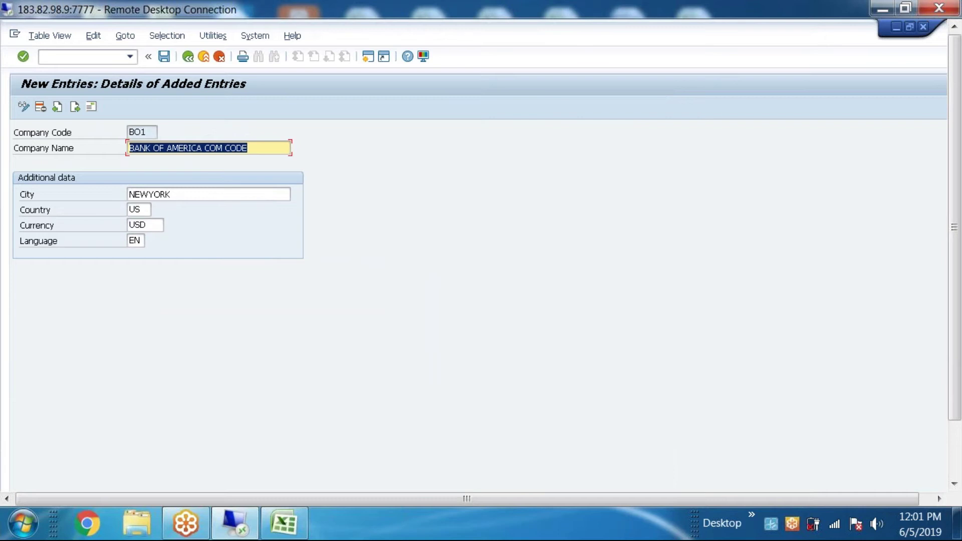
# Step: Select the request rows in the transport sheet to review both logged requests
pyautogui.click(283, 523)
pyautogui.moveTo(142, 238); pyautogui.dragTo(569, 323)
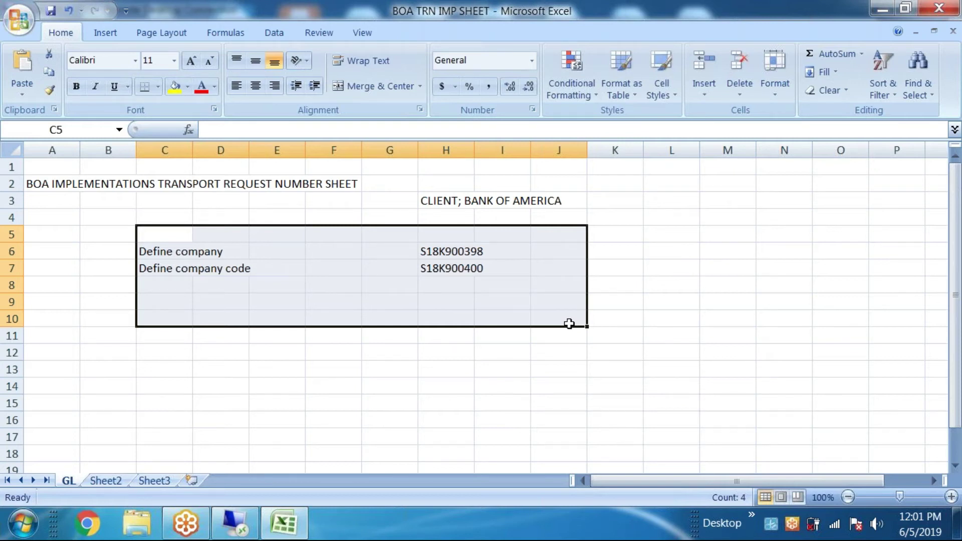
pyautogui.click(521, 387)
pyautogui.click(145, 269)
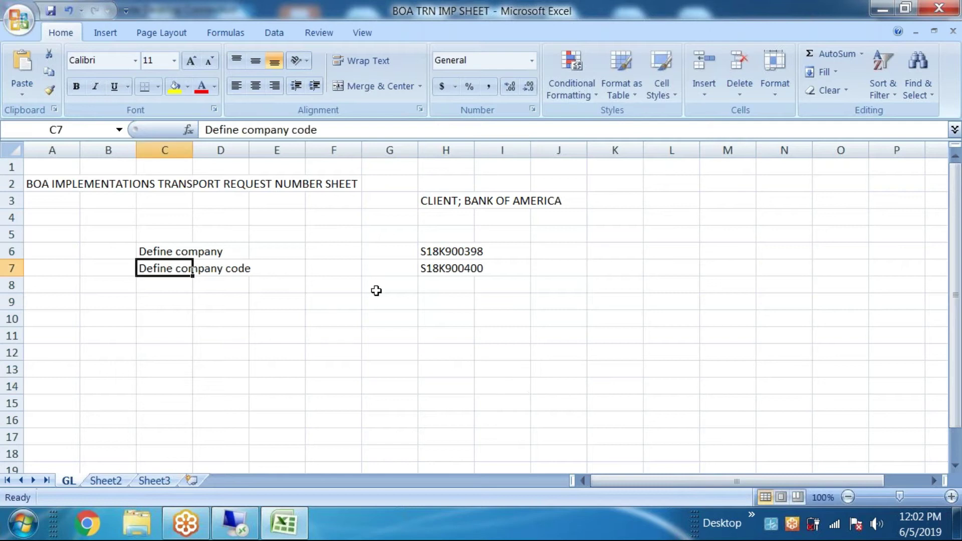
pyautogui.keyDown('shift'); pyautogui.click(536, 281); pyautogui.keyUp('shift')
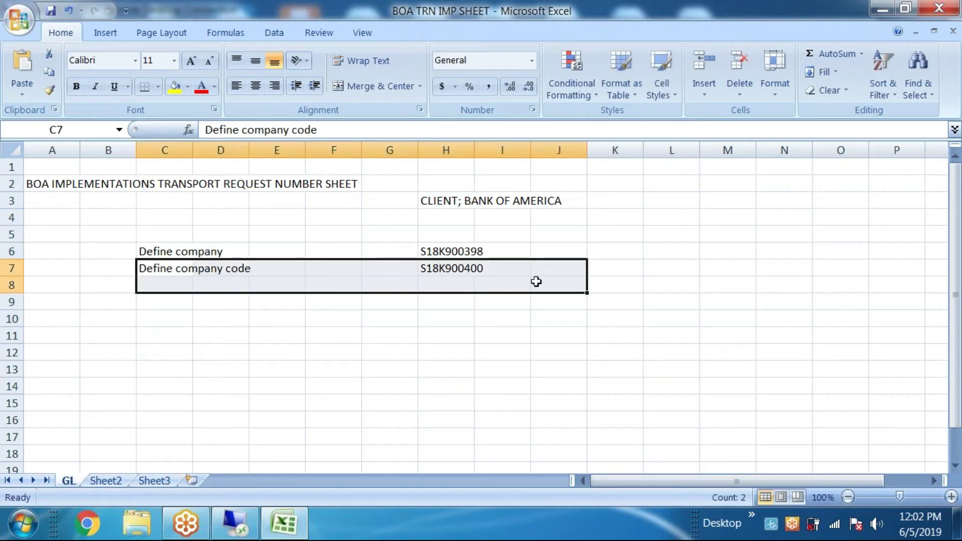
pyautogui.click(556, 340)
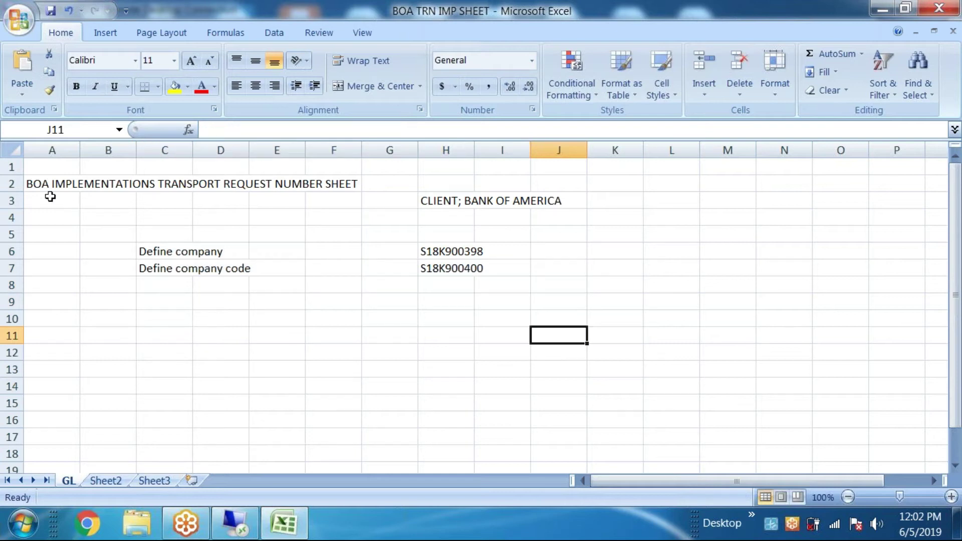
pyautogui.moveTo(30, 181); pyautogui.dragTo(623, 407)
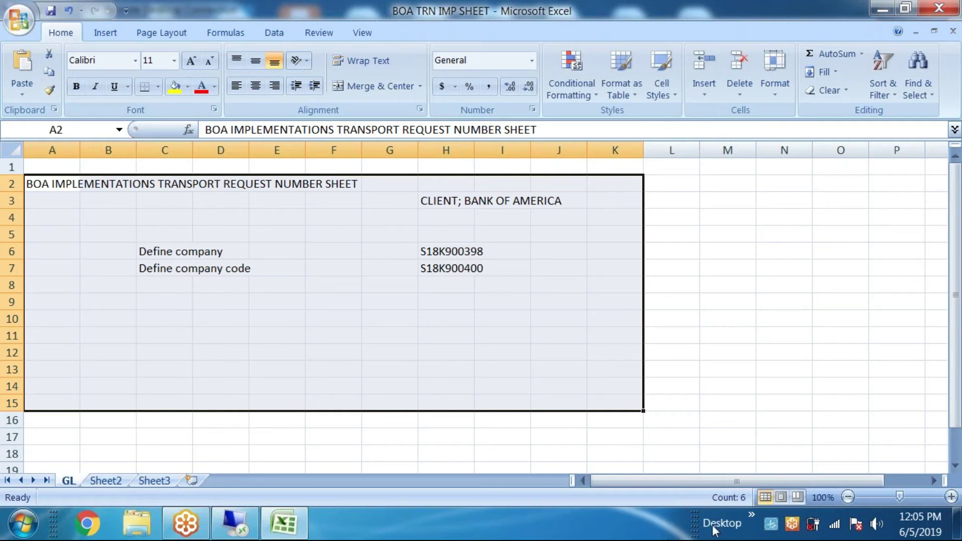
# Step: Select the block of transport request entries in the Excel sheet
pyautogui.click(286, 299)
pyautogui.moveTo(133, 220); pyautogui.dragTo(616, 289)
pyautogui.click(389, 436)
pyautogui.moveTo(130, 236); pyautogui.dragTo(515, 315)
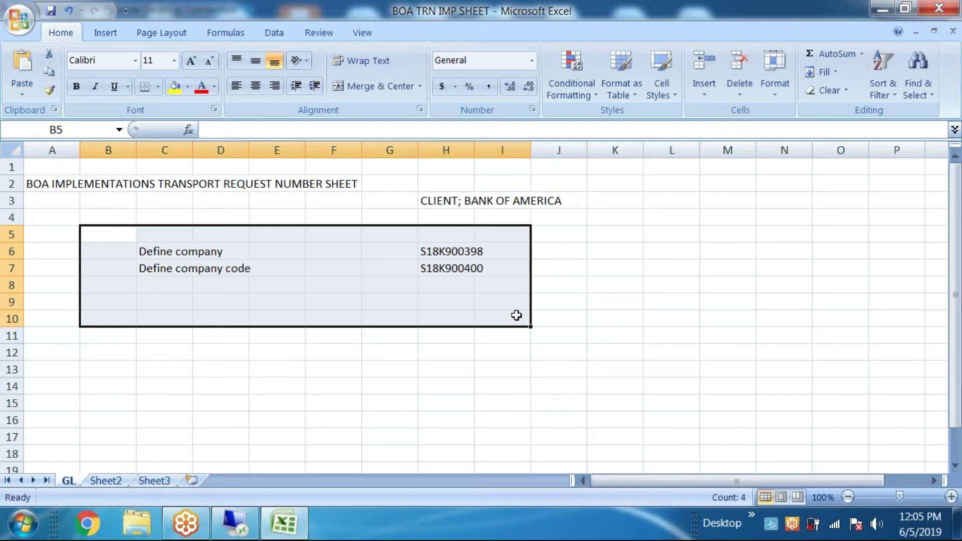
# Step: Back out of company code maintenance and the implementation guide to SAP Easy Access
pyautogui.click(235, 523)
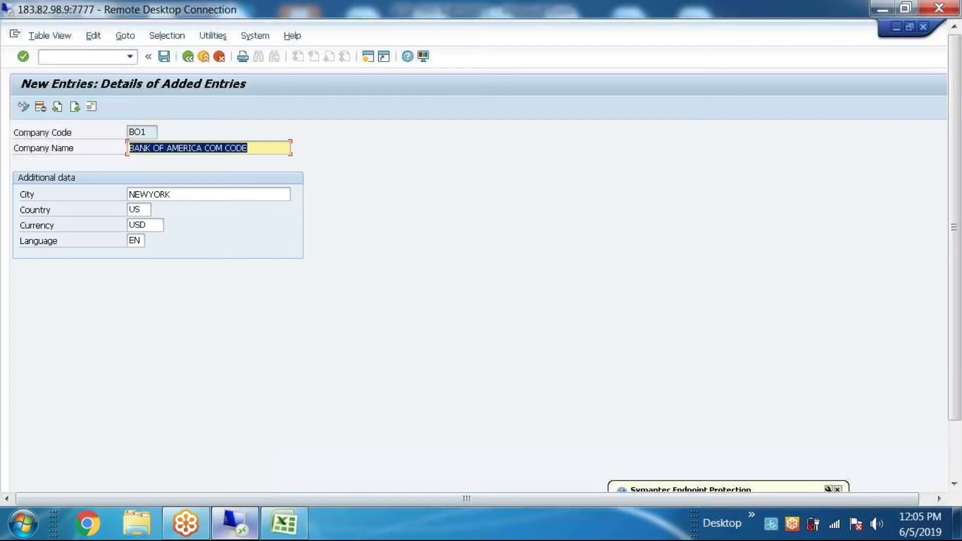
pyautogui.click(188, 57)
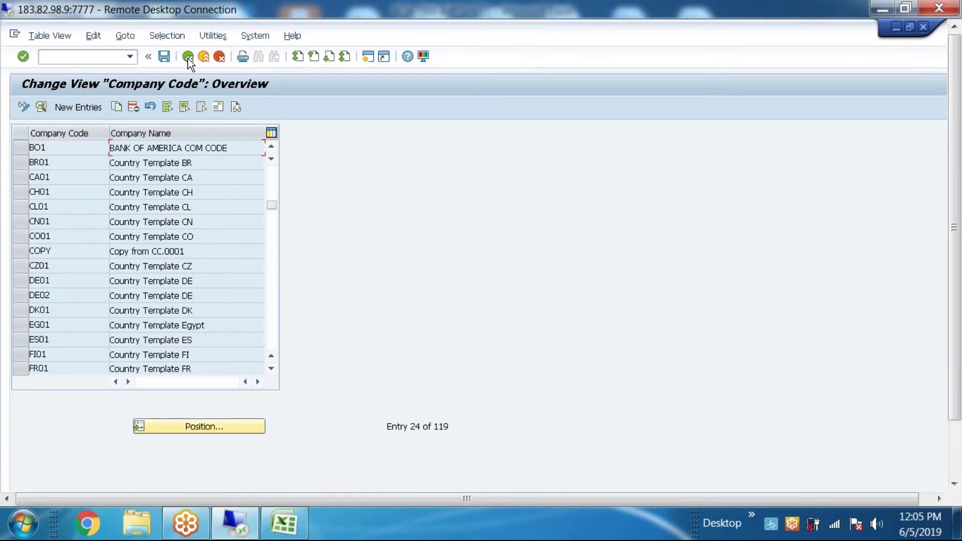
pyautogui.click(189, 55)
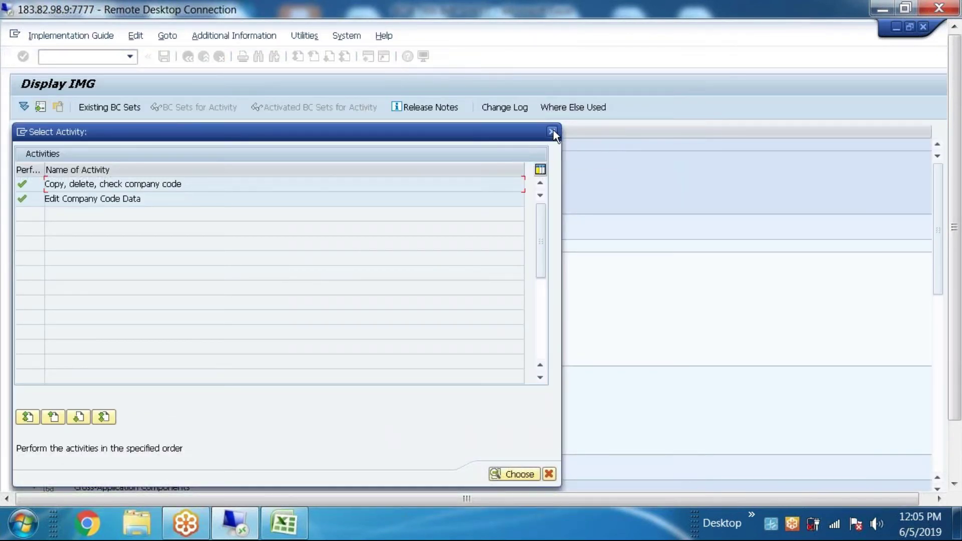
pyautogui.click(552, 131)
pyautogui.click(194, 57)
pyautogui.click(193, 57)
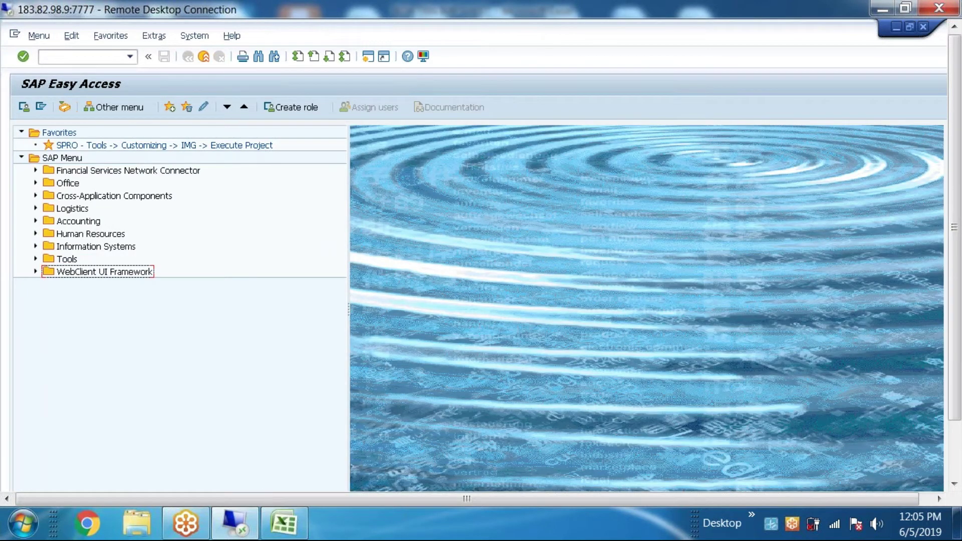
# Step: Reselect the transport request entries in the Excel sheet, then hide it
pyautogui.click(283, 523)
pyautogui.moveTo(125, 234); pyautogui.dragTo(551, 301)
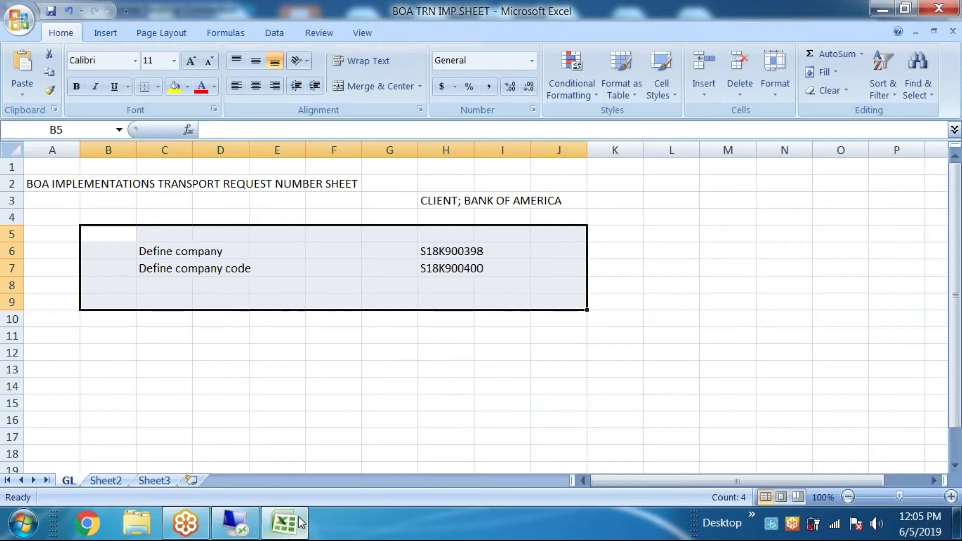
pyautogui.click(292, 512)
pyautogui.click(85, 56)
pyautogui.write('s')
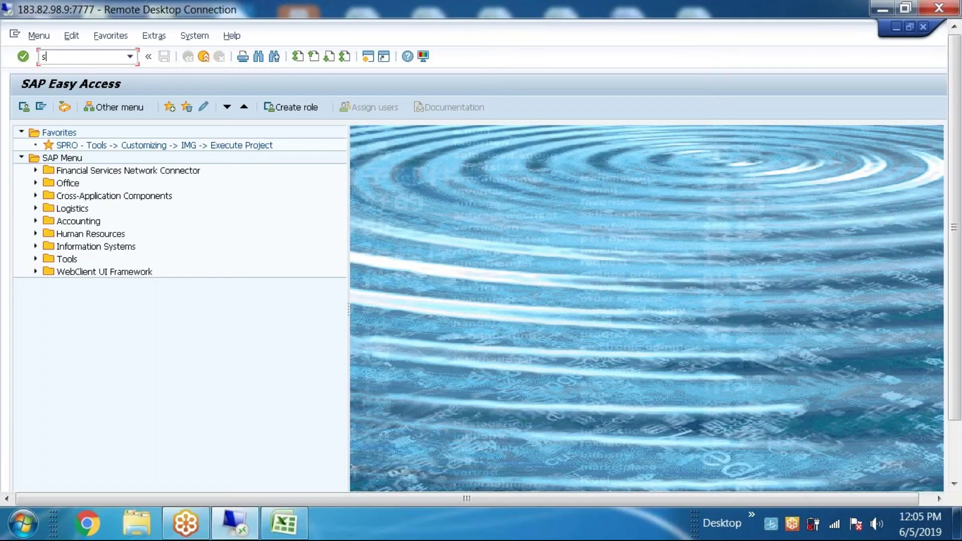
pyautogui.write('e10')
pyautogui.click(23, 56)
pyautogui.click(92, 338)
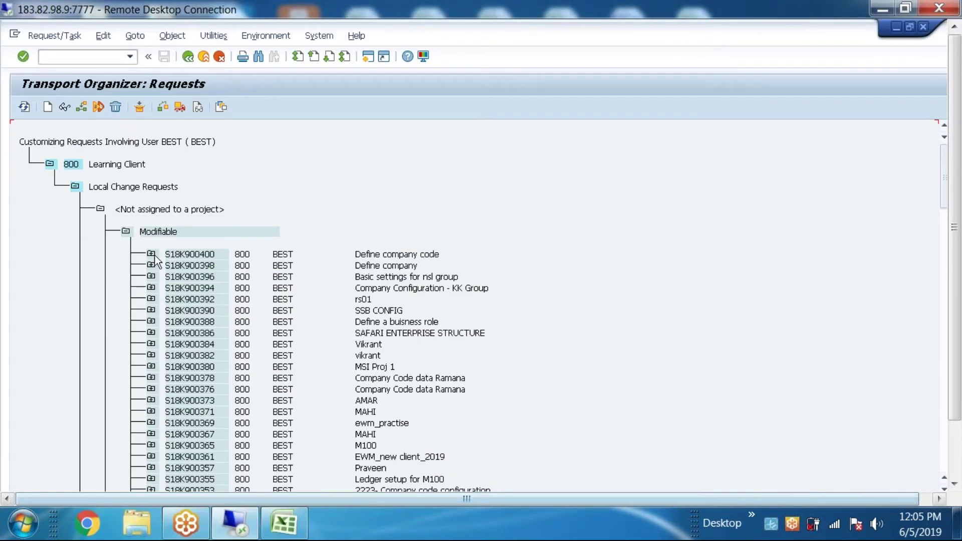
pyautogui.click(151, 254)
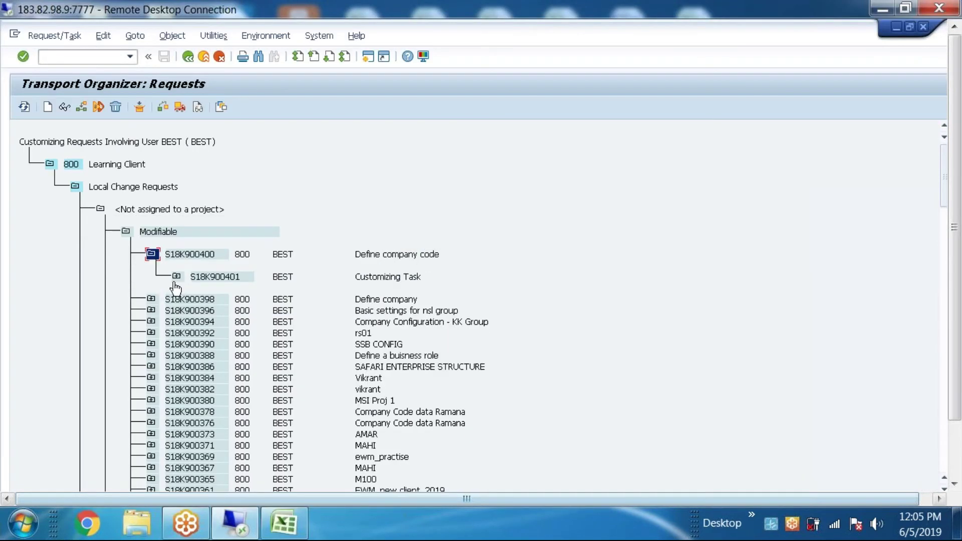
pyautogui.click(177, 276)
pyautogui.click(207, 275)
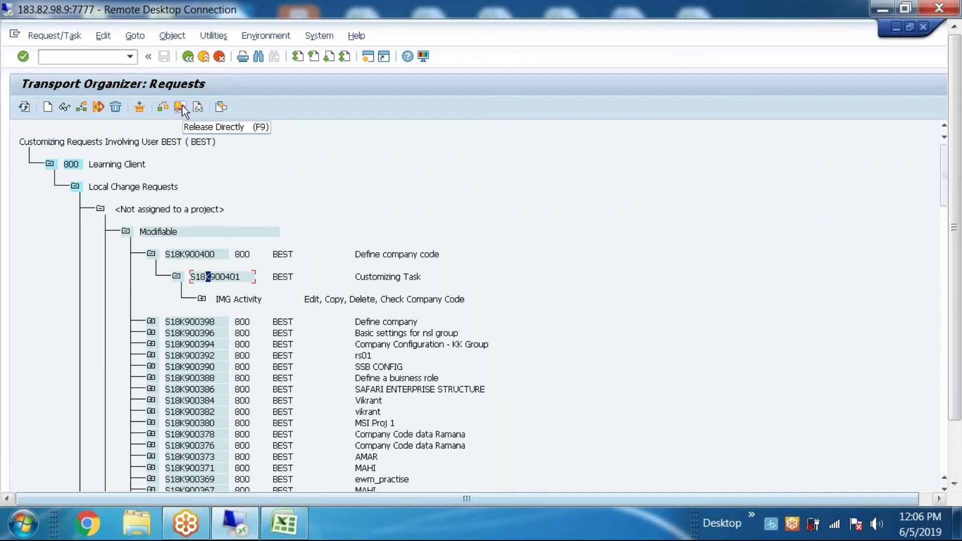
pyautogui.click(189, 58)
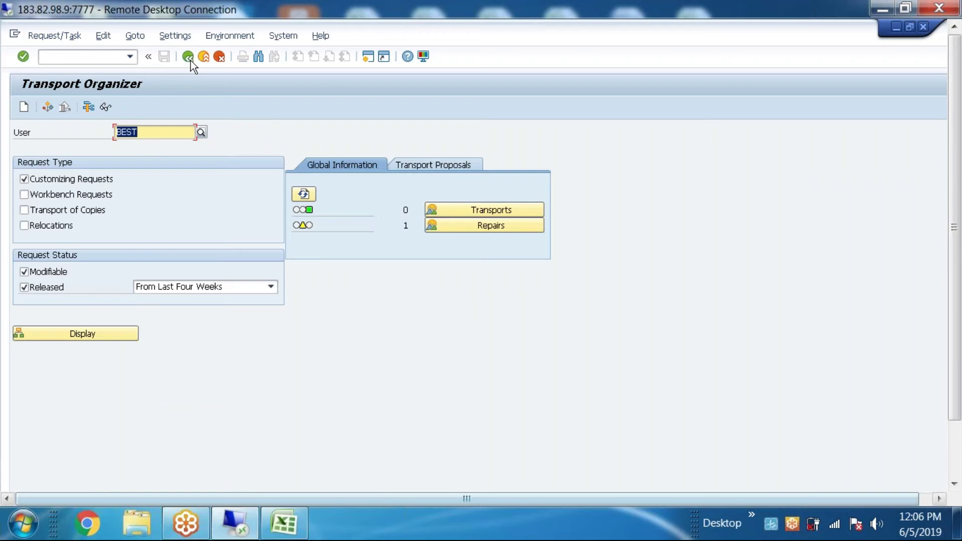
pyautogui.click(189, 57)
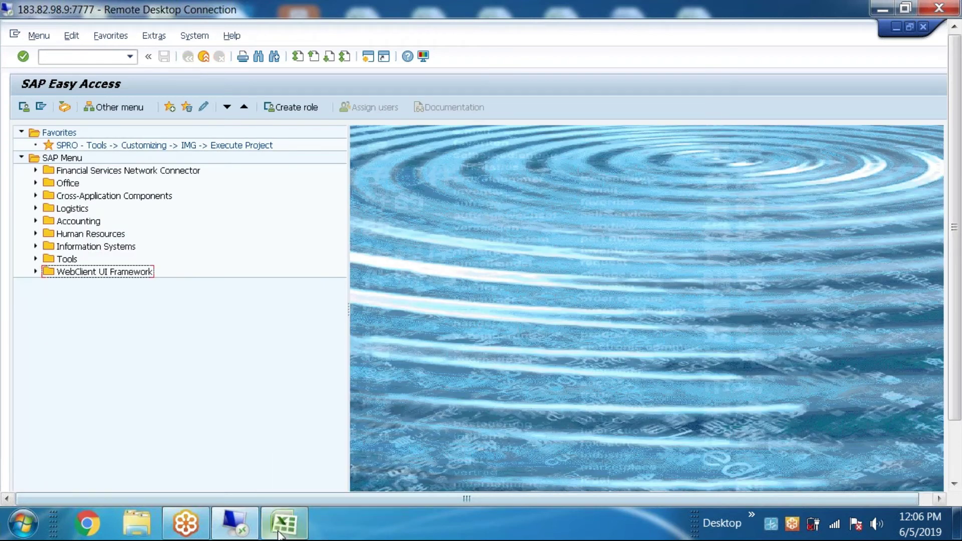
# Step: Select the transport request entries in the Excel sheet again
pyautogui.click(283, 523)
pyautogui.click(518, 313)
pyautogui.moveTo(519, 303); pyautogui.dragTo(108, 234)
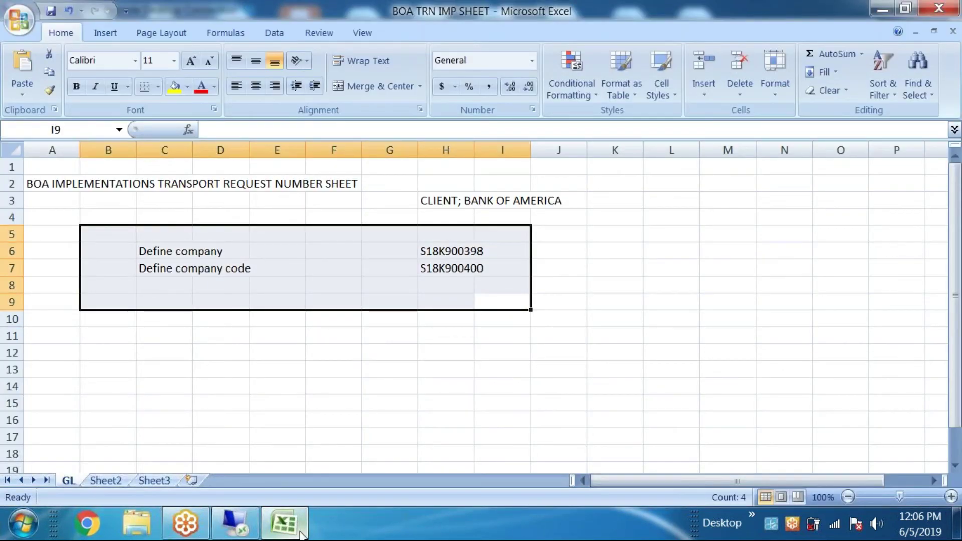
# Step: Run transaction ec01 from the SAP command field
pyautogui.click(299, 533)
pyautogui.click(70, 56)
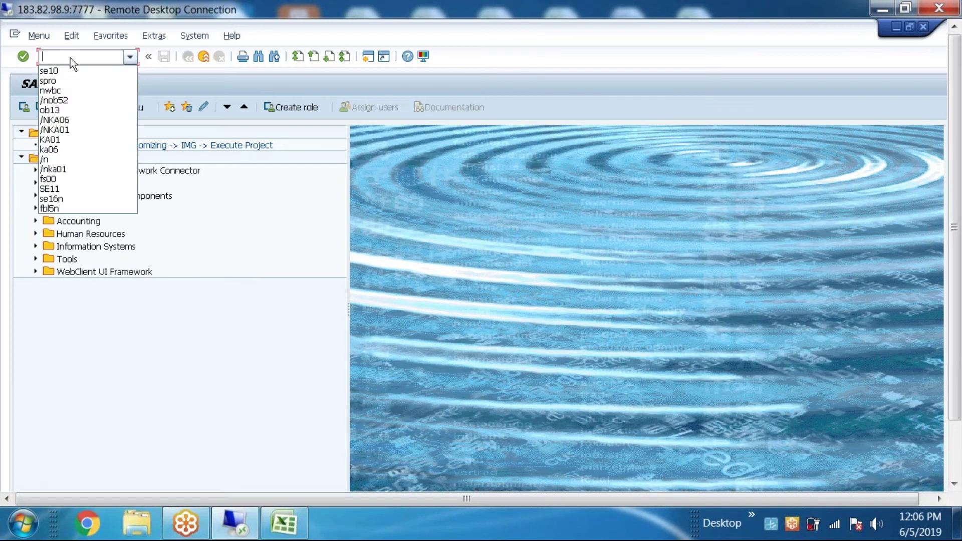
pyautogui.write('ec01')
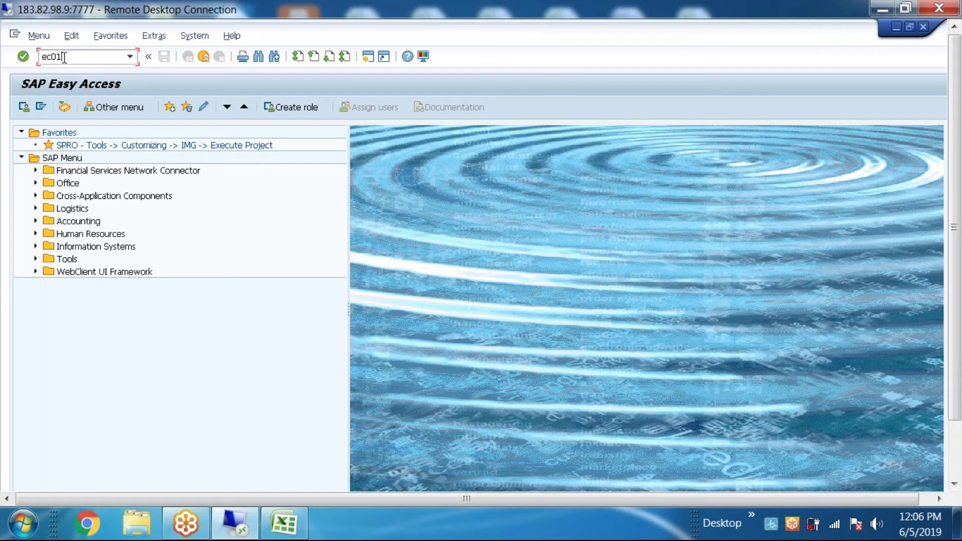
pyautogui.click(26, 55)
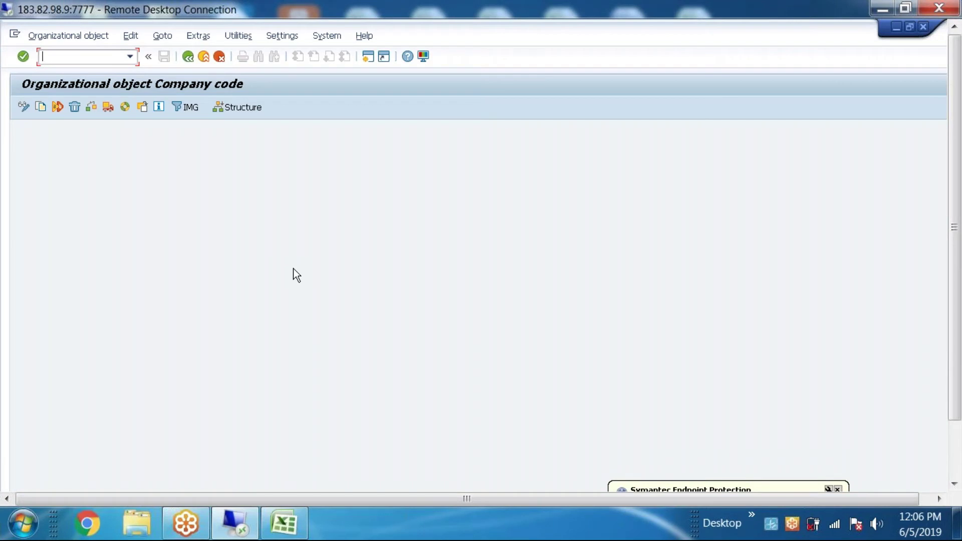
# Step: Open the company code structure navigation and pick BO1 'BANK OF AMERICA COM CODE' from the list
pyautogui.click(236, 107)
pyautogui.click(142, 110)
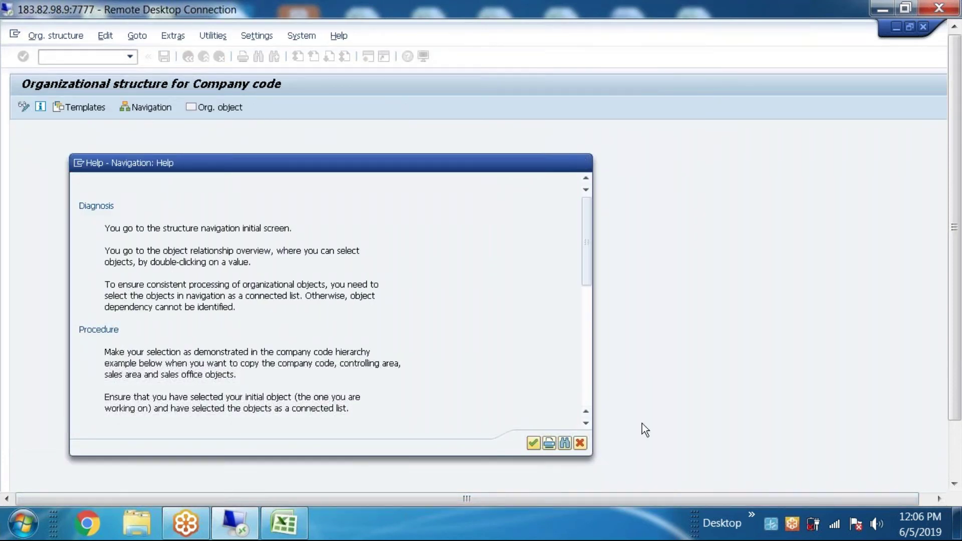
pyautogui.click(535, 447)
pyautogui.click(944, 345)
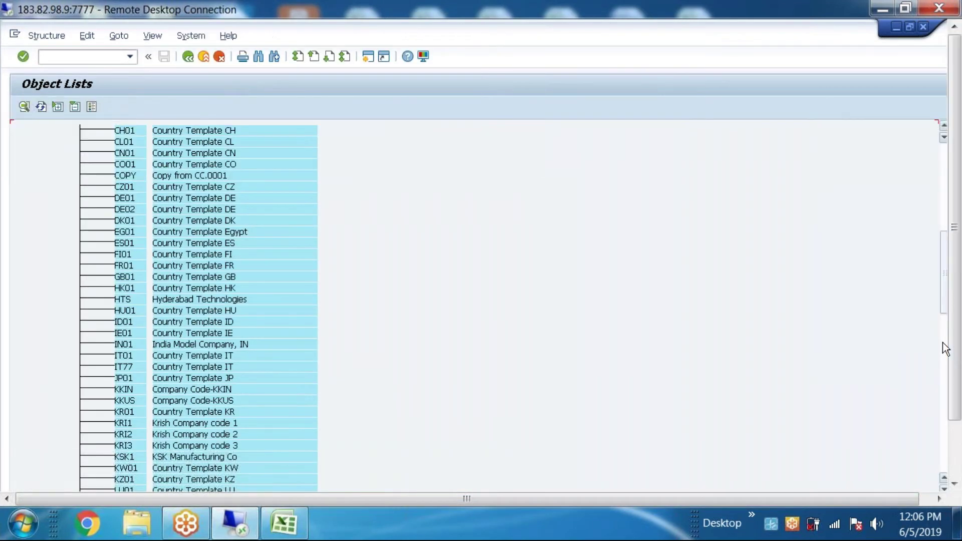
pyautogui.click(947, 175)
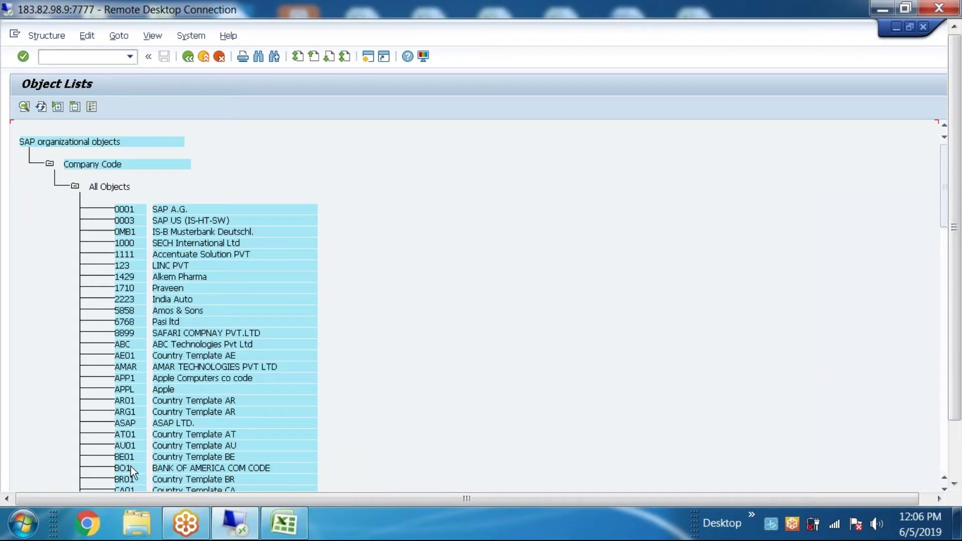
pyautogui.click(222, 467)
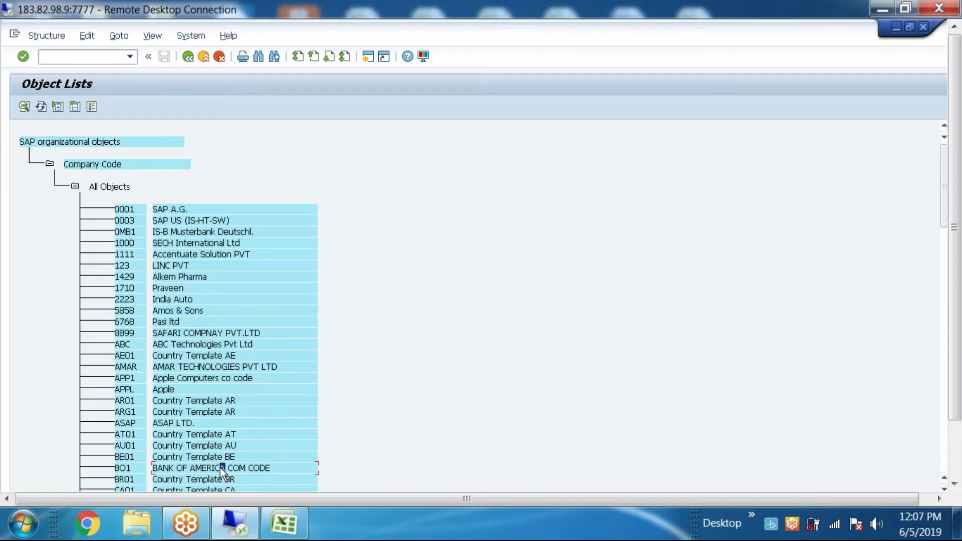
pyautogui.doubleClick(122, 467)
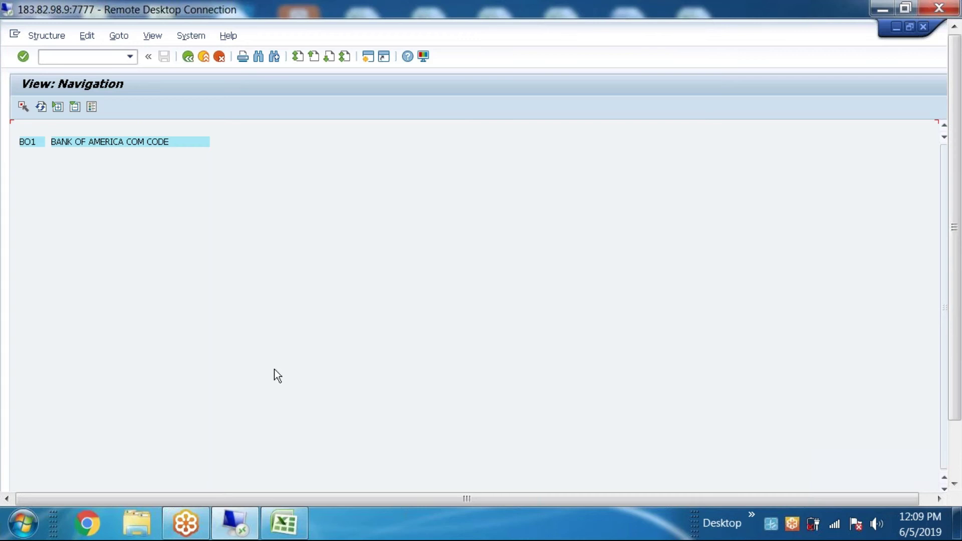
# Step: Back out of the BO1 company code views to SAP Easy Access, dismissing the initial-object message
pyautogui.click(184, 59)
pyautogui.click(184, 59)
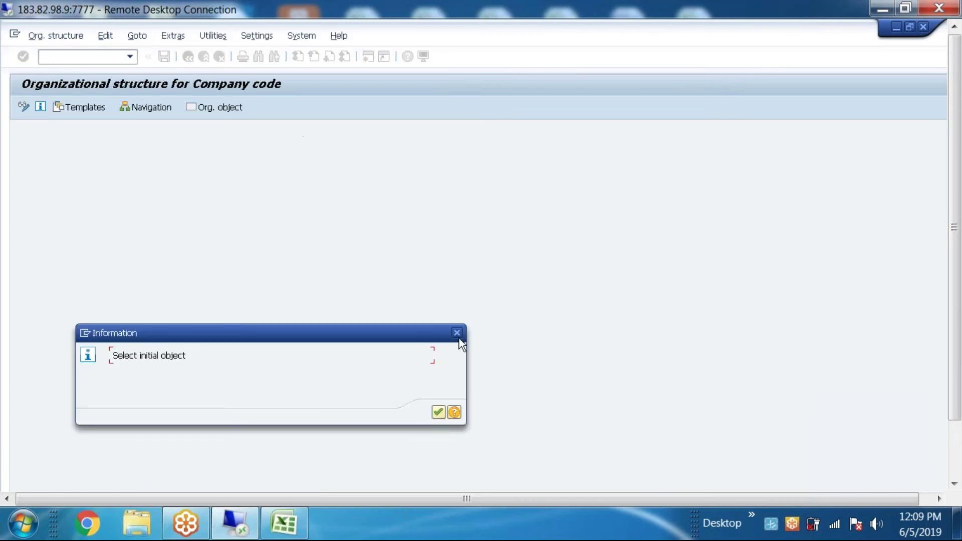
pyautogui.click(459, 332)
pyautogui.click(188, 58)
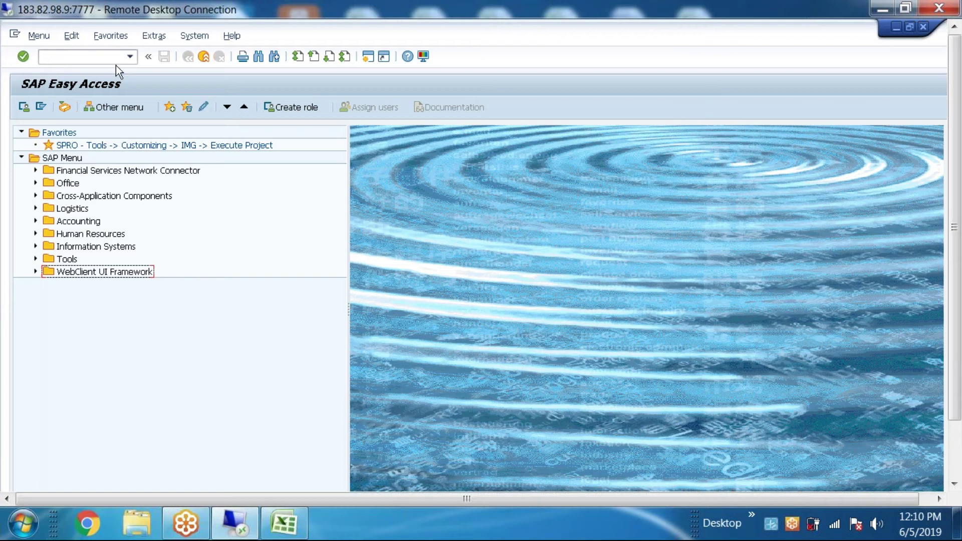
# Step: Launch SPRO from the transaction history and open the SAP Reference IMG
pyautogui.click(128, 57)
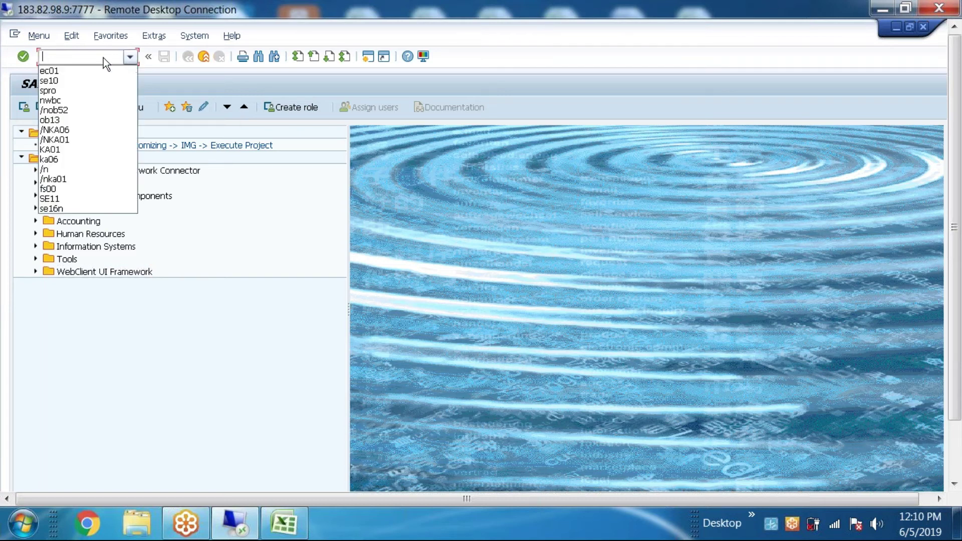
pyautogui.click(50, 88)
pyautogui.click(24, 57)
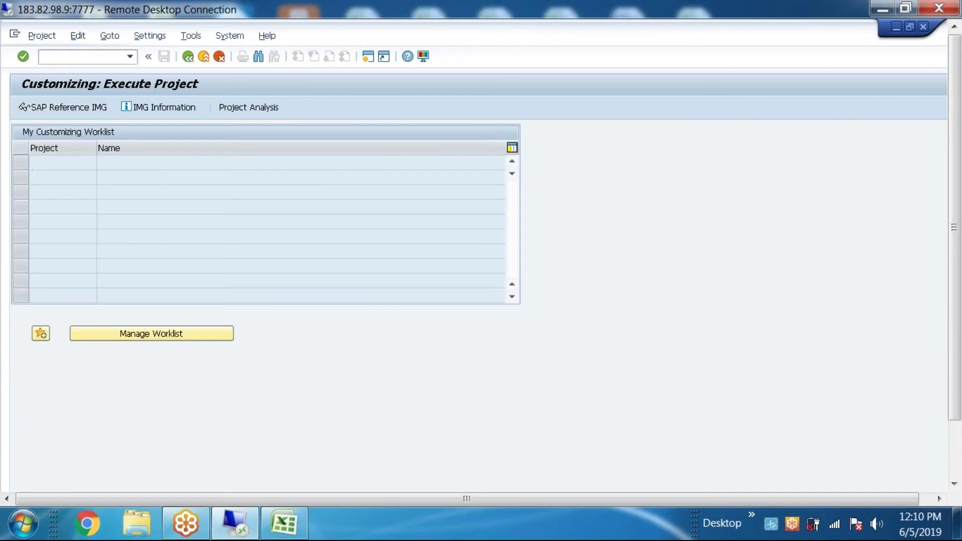
pyautogui.press('F5')
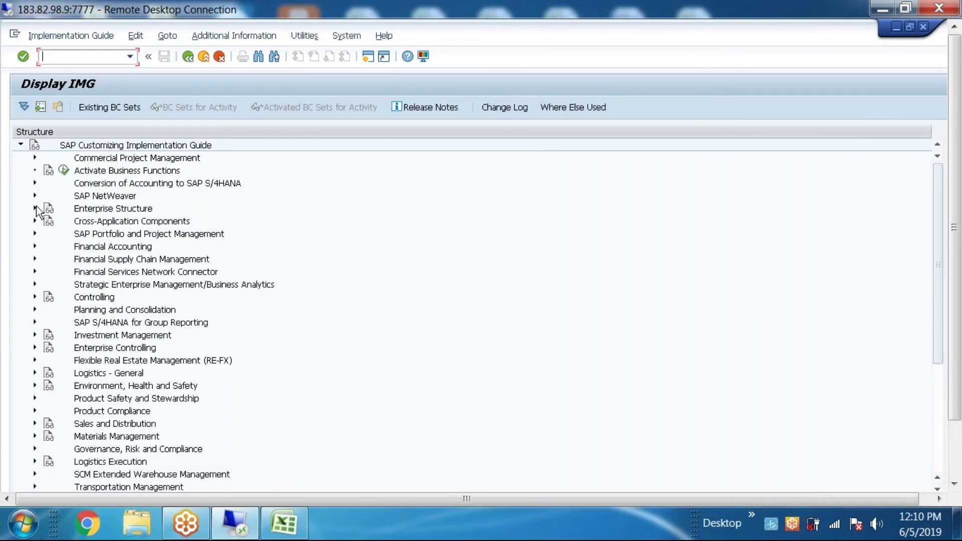
# Step: Expand Enterprise Structure > Definition > Financial Accounting and run Define Credit Control Area
pyautogui.click(34, 209)
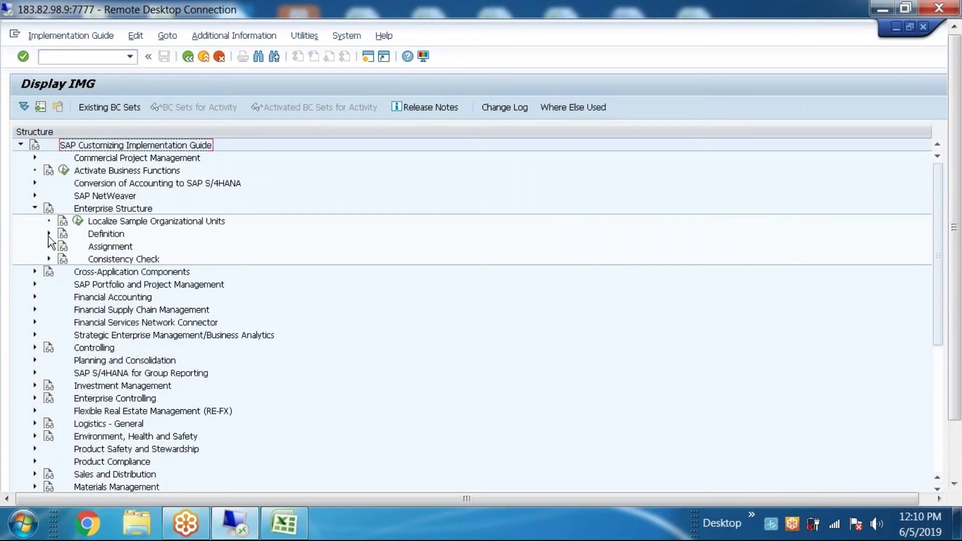
pyautogui.click(49, 233)
pyautogui.click(63, 246)
pyautogui.click(157, 261)
pyautogui.click(185, 284)
pyautogui.doubleClick(182, 271)
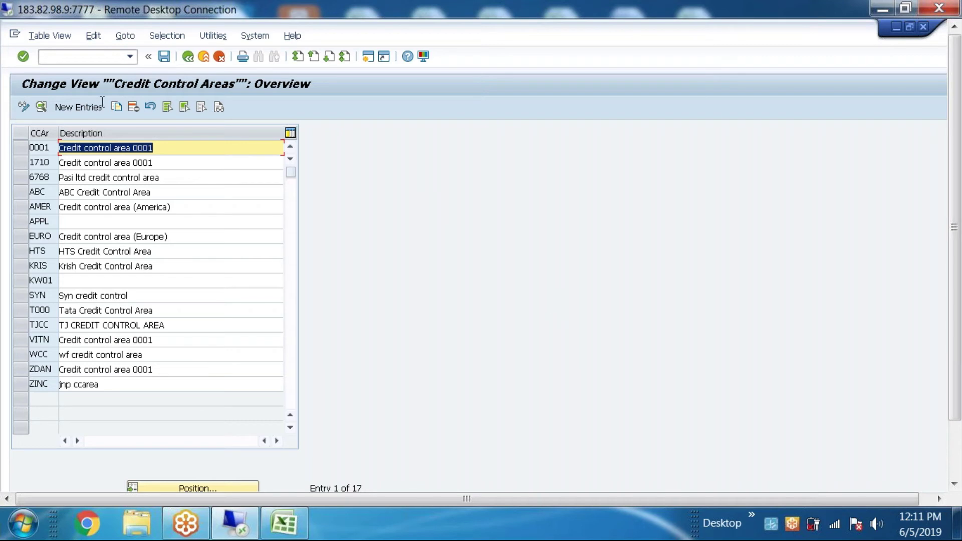
# Step: Add new credit control area boa with currency usd and update 000018, then save
pyautogui.click(78, 107)
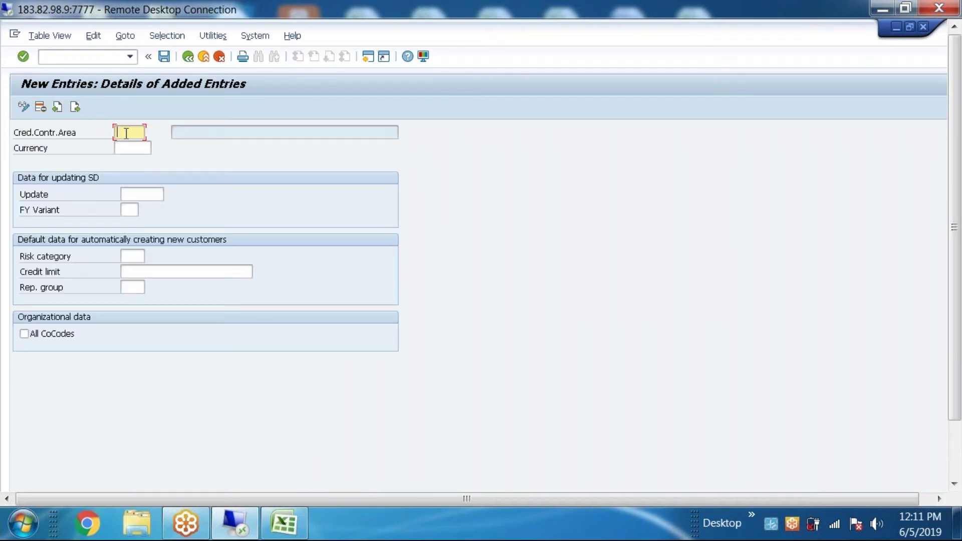
pyautogui.write('boa')
pyautogui.click(126, 150)
pyautogui.write('usd')
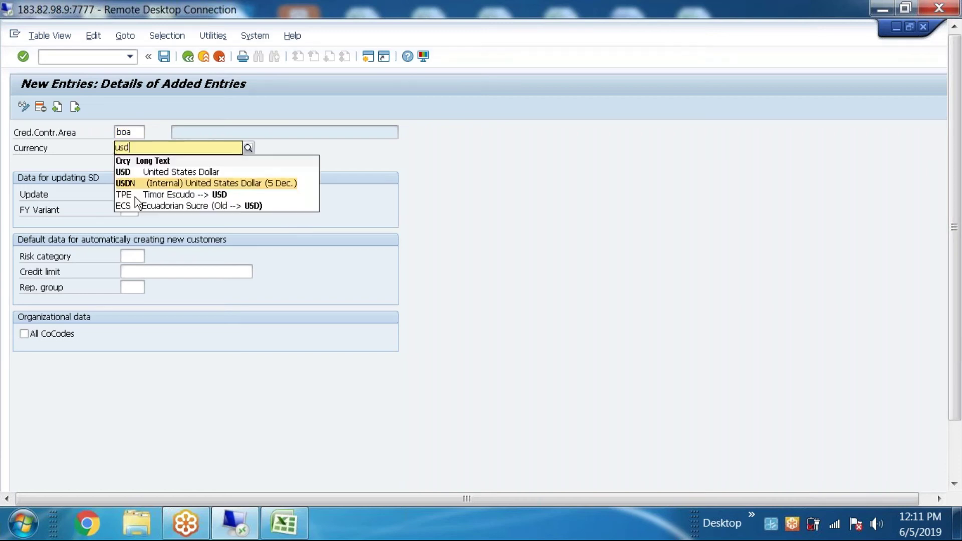
pyautogui.click(81, 204)
pyautogui.click(142, 193)
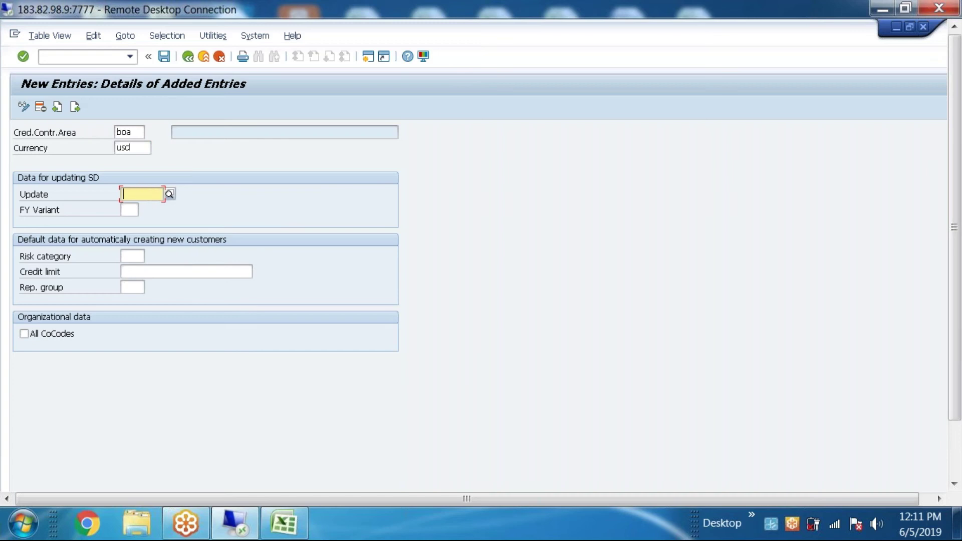
pyautogui.press('F4')
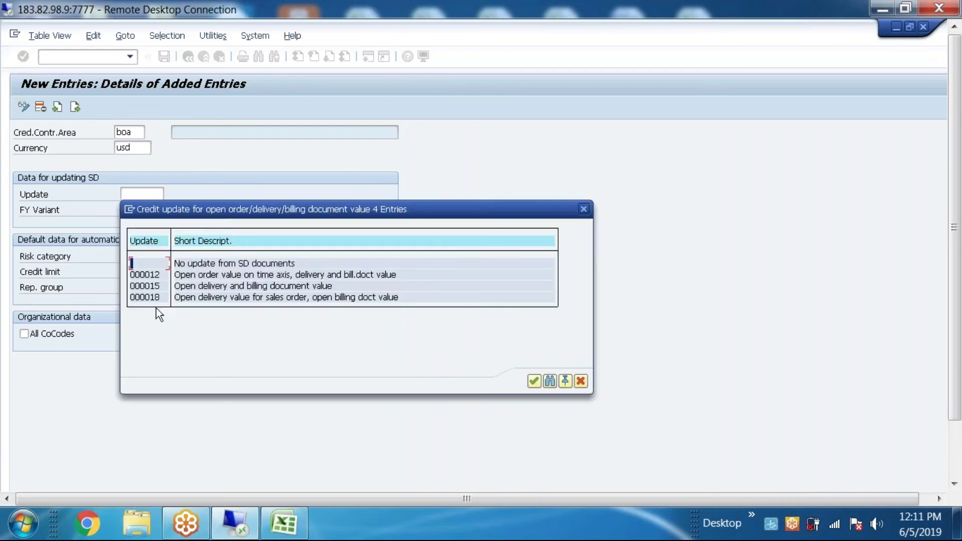
pyautogui.click(213, 298)
pyautogui.doubleClick(354, 298)
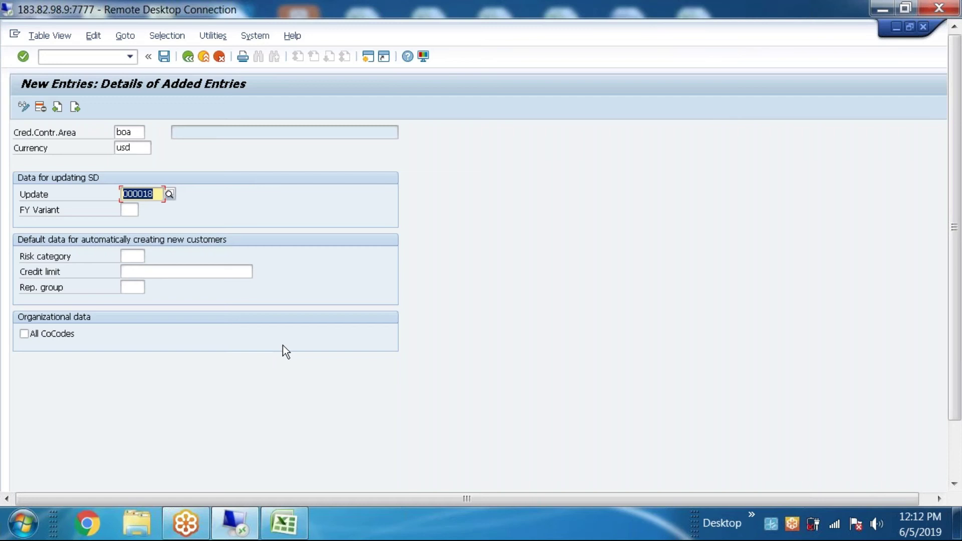
pyautogui.click(163, 55)
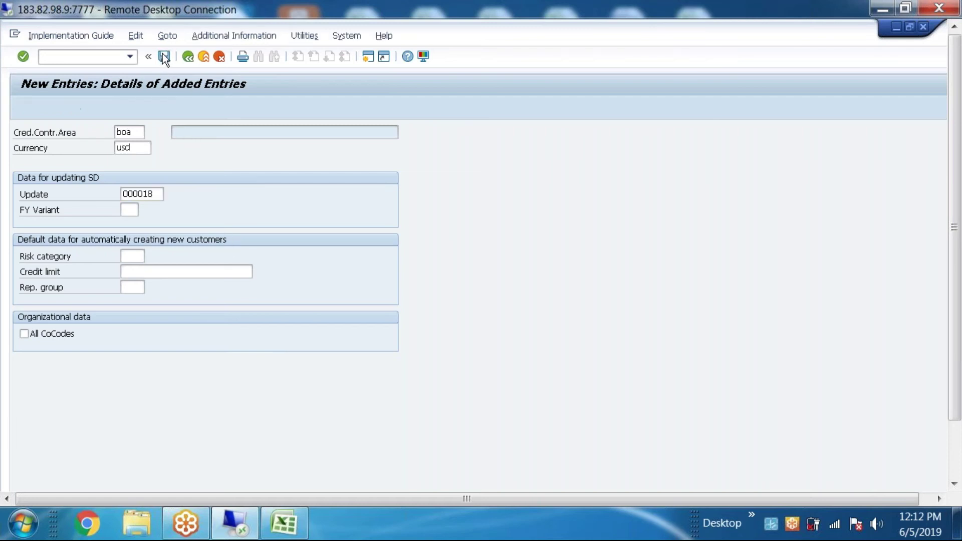
# Step: Create customizing request S18K900402 with description 'Define credit controlling area'
pyautogui.click(375, 258)
pyautogui.write('Define credit controlling area')
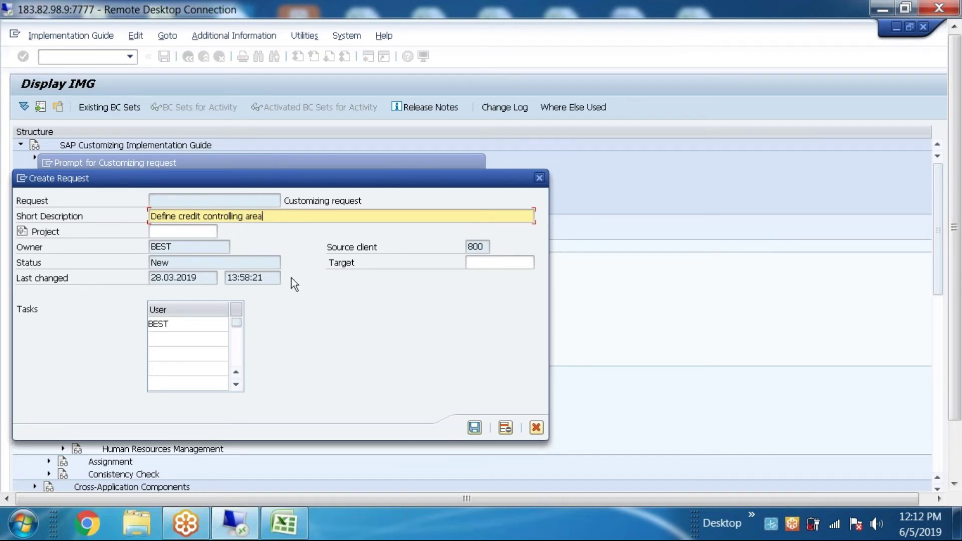
pyautogui.click(474, 428)
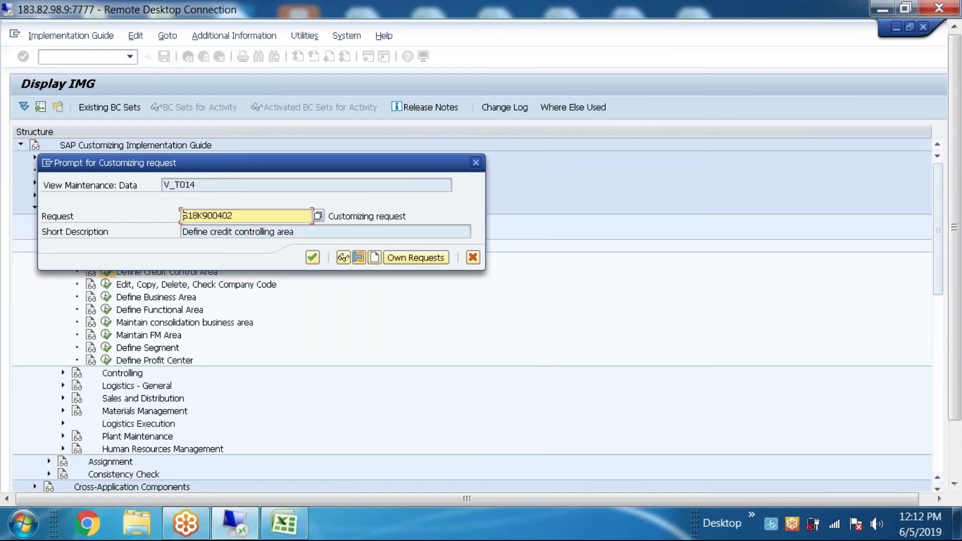
pyautogui.click(287, 525)
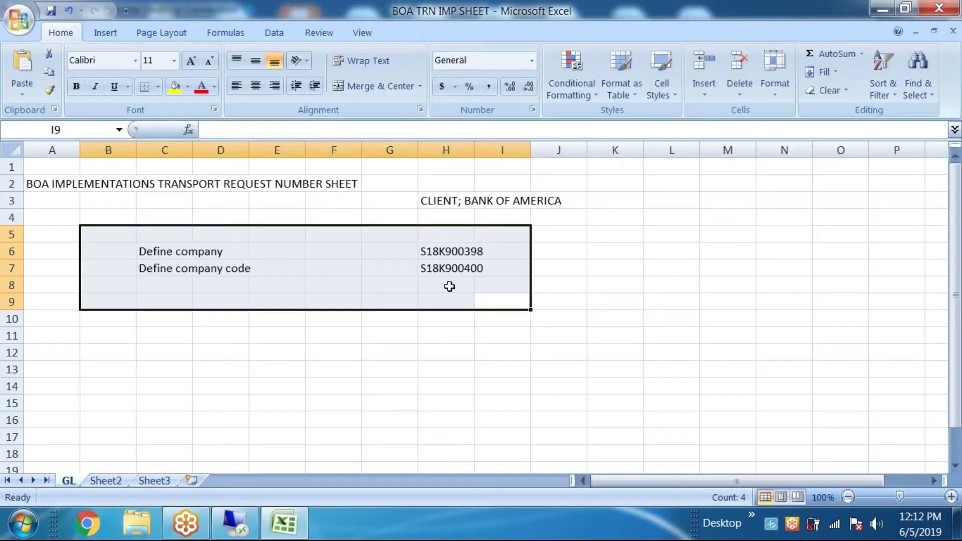
# Step: Paste request number S18K900402 into cell H8 of the transport sheet
pyautogui.click(448, 286)
pyautogui.doubleClick(448, 286)
pyautogui.write('S18K900402')
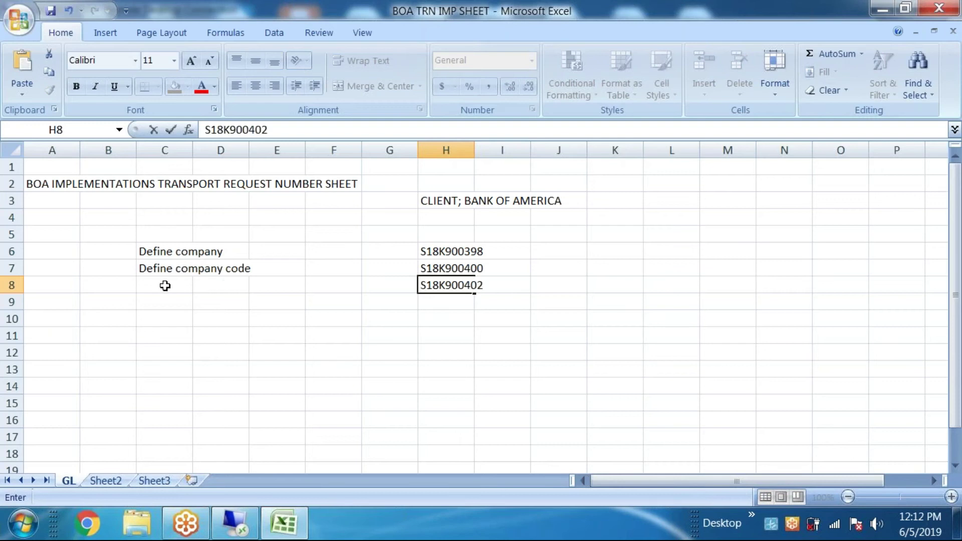
pyautogui.click(165, 285)
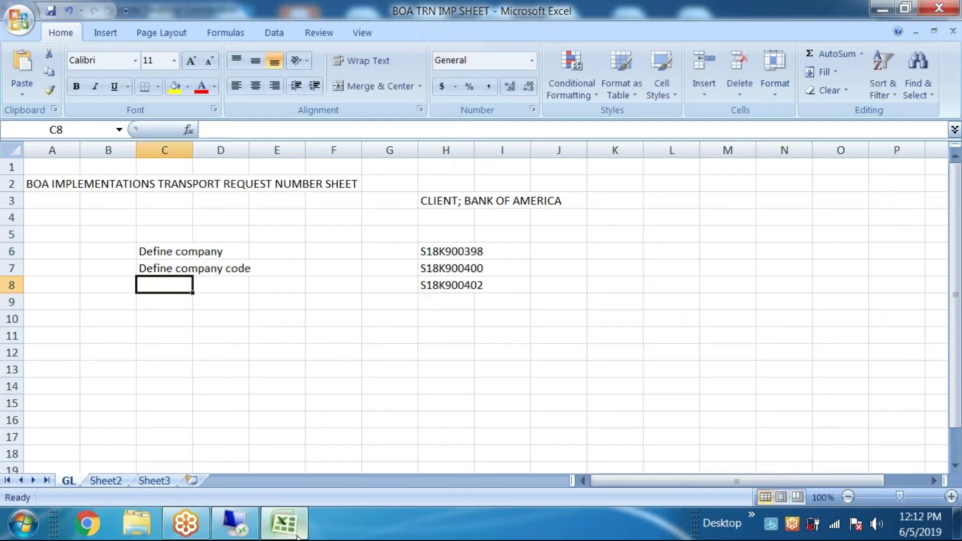
# Step: Copy the description 'Define credit controlling area' from SAP into cell C8
pyautogui.click(283, 523)
pyautogui.moveTo(300, 233); pyautogui.dragTo(68, 225)
pyautogui.hotkey('ctrl', 'c')
pyautogui.click(283, 524)
pyautogui.hotkey('ctrl', 'v')
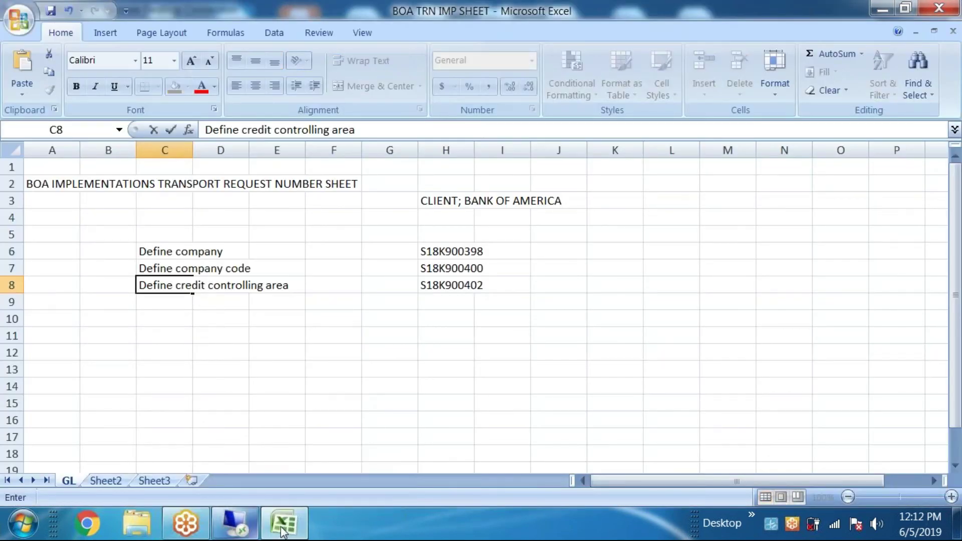
pyautogui.click(283, 524)
# Step: Confirm the request and save credit control area BOA with description 'bank of america'
pyautogui.click(311, 260)
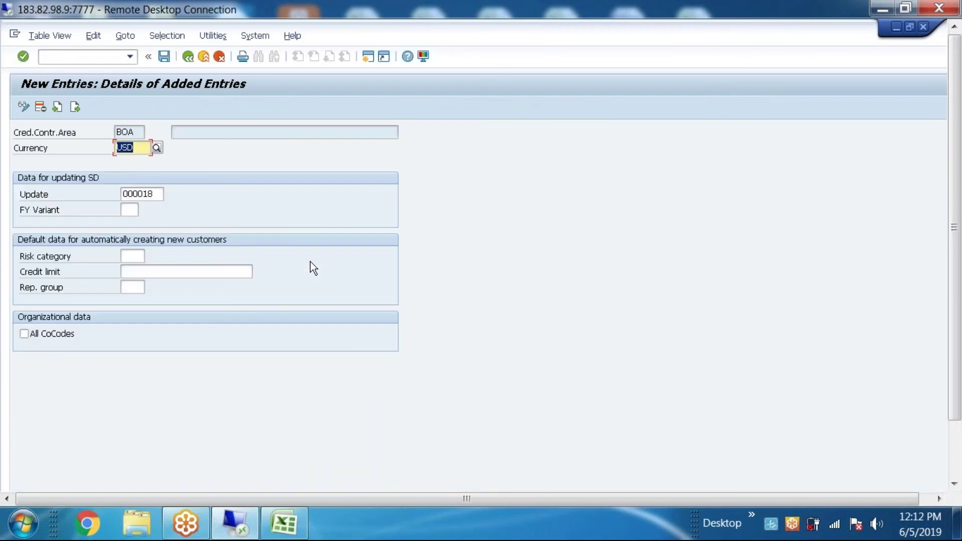
pyautogui.click(190, 56)
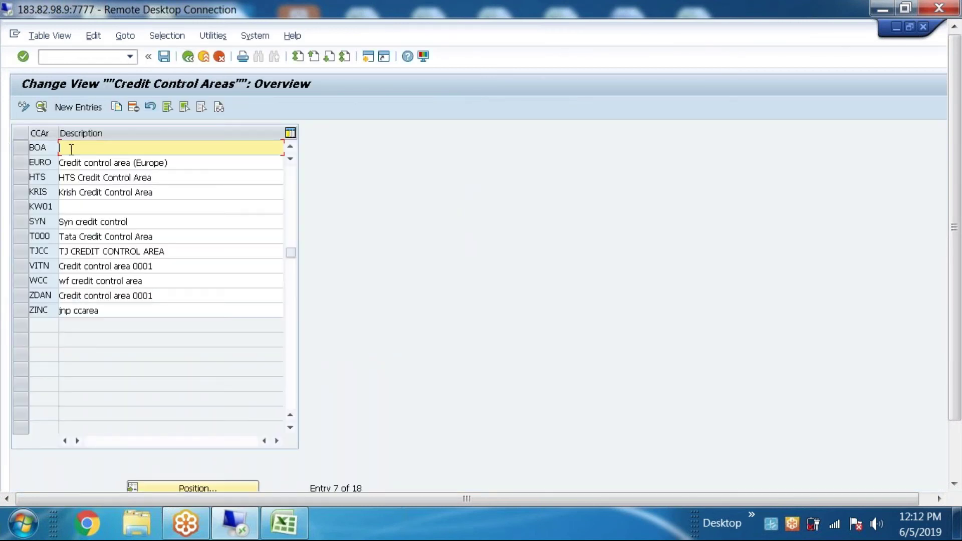
pyautogui.write('bank of america')
pyautogui.click(165, 56)
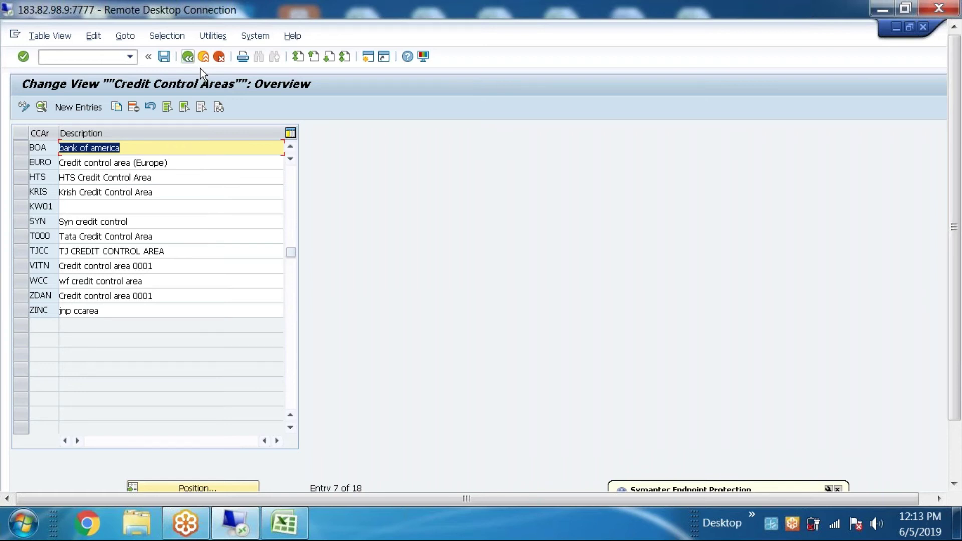
pyautogui.click(188, 57)
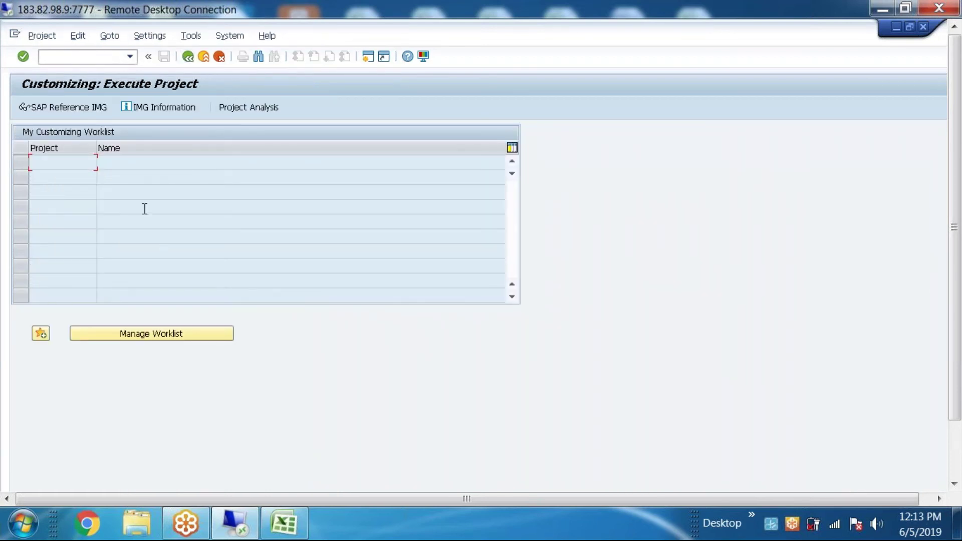
# Step: In the Reference IMG, expand Enterprise Structure > Definition > Financial Accounting and run Define Business Area
pyautogui.click(89, 107)
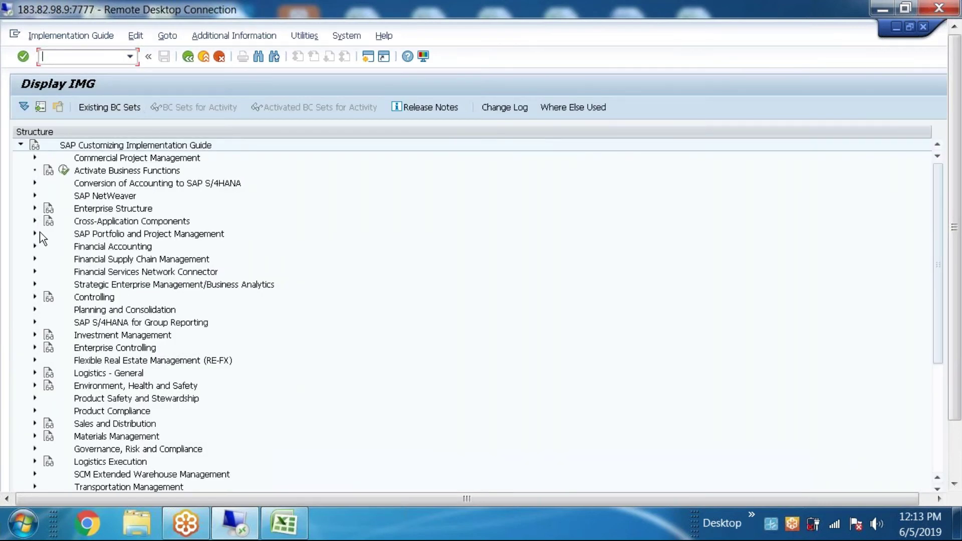
pyautogui.click(34, 209)
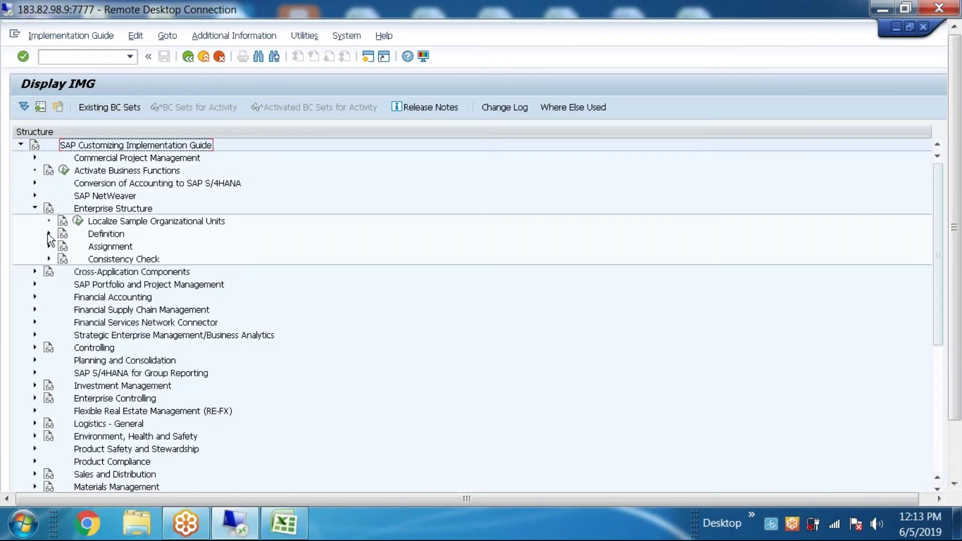
pyautogui.click(49, 234)
pyautogui.click(63, 246)
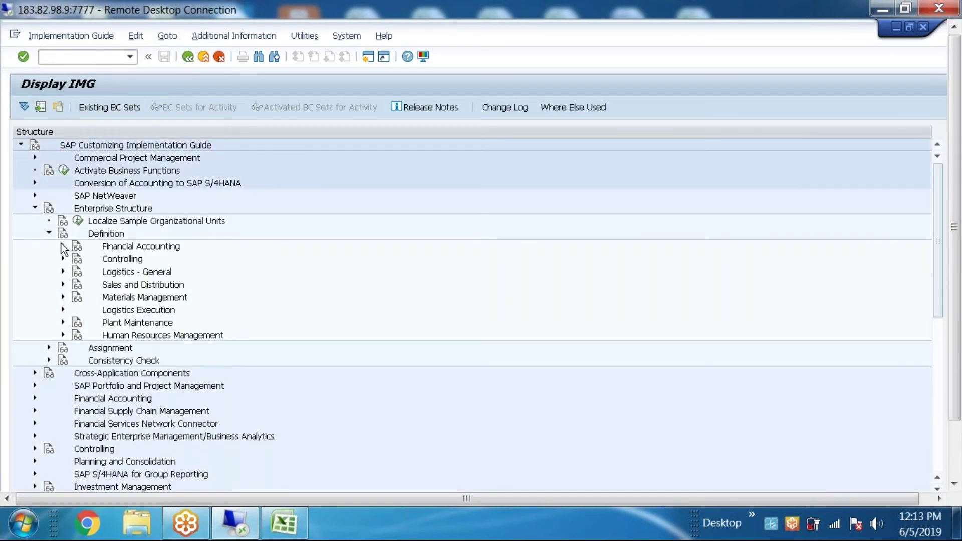
pyautogui.click(118, 298)
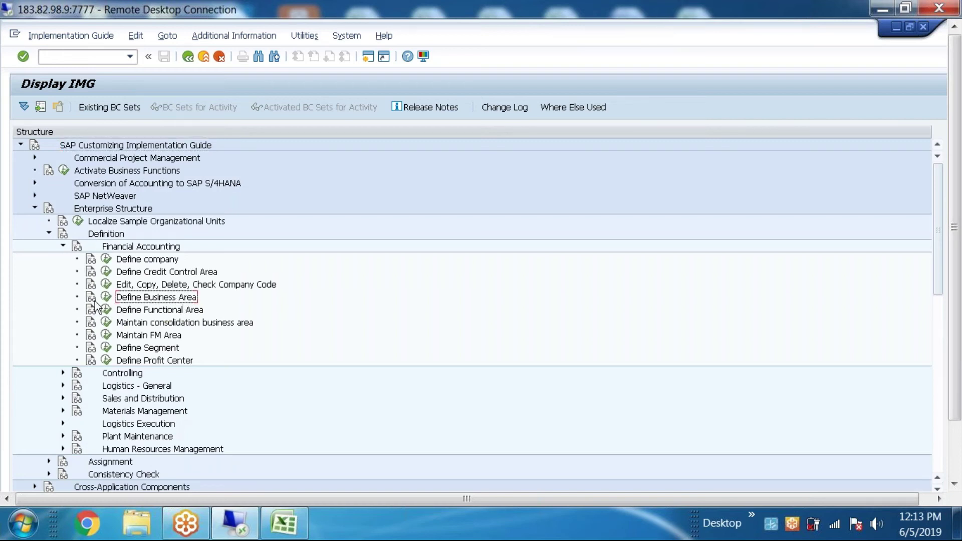
pyautogui.click(106, 299)
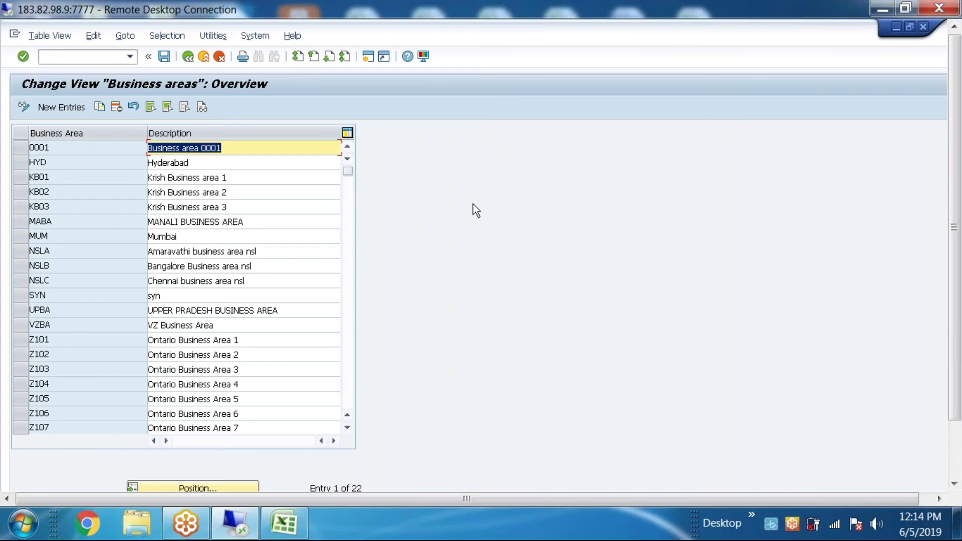
# Step: Enter new business area BACD with description 'BANK OF AMERICA BUSINESS AREA'
pyautogui.click(63, 107)
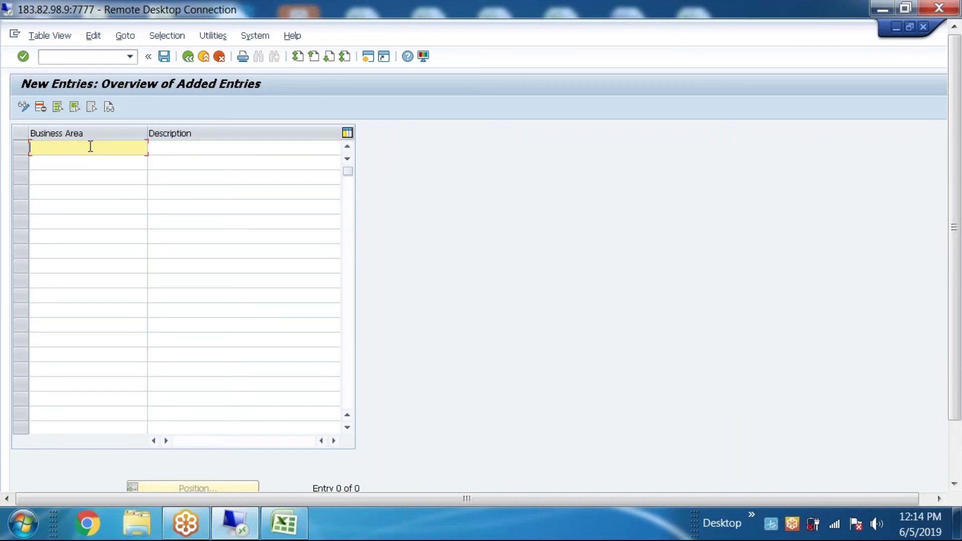
pyautogui.write('b')
pyautogui.press('BackSpace')
pyautogui.write('BACD')
pyautogui.click(191, 142)
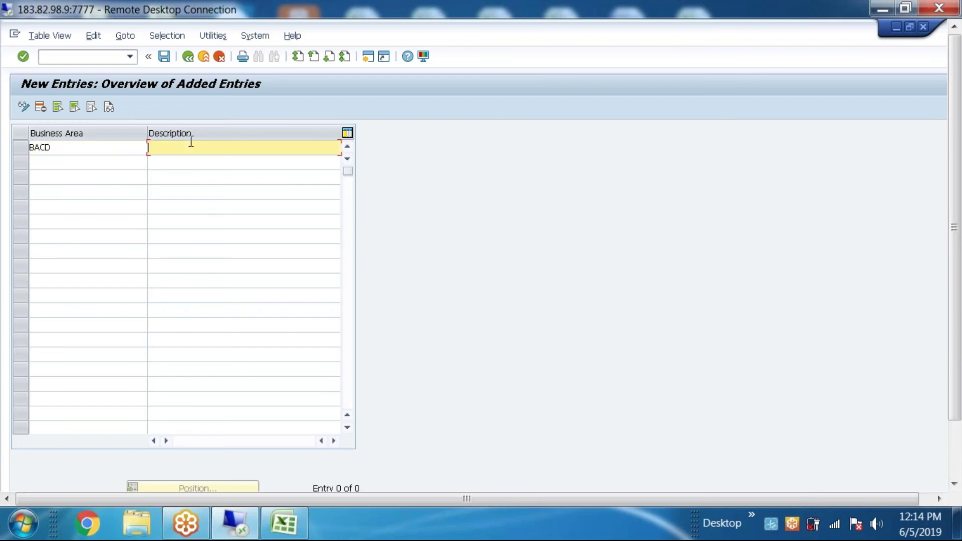
pyautogui.write('BANK OF AMERICA')
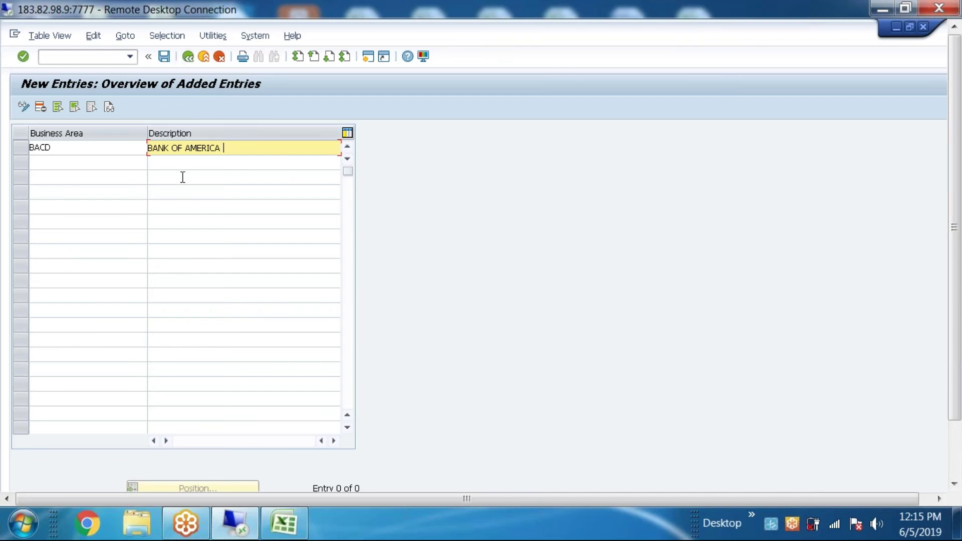
pyautogui.write('BUSINESS AREA')
# Step: Save the business area entry and move the customizing request prompt aside
pyautogui.click(164, 57)
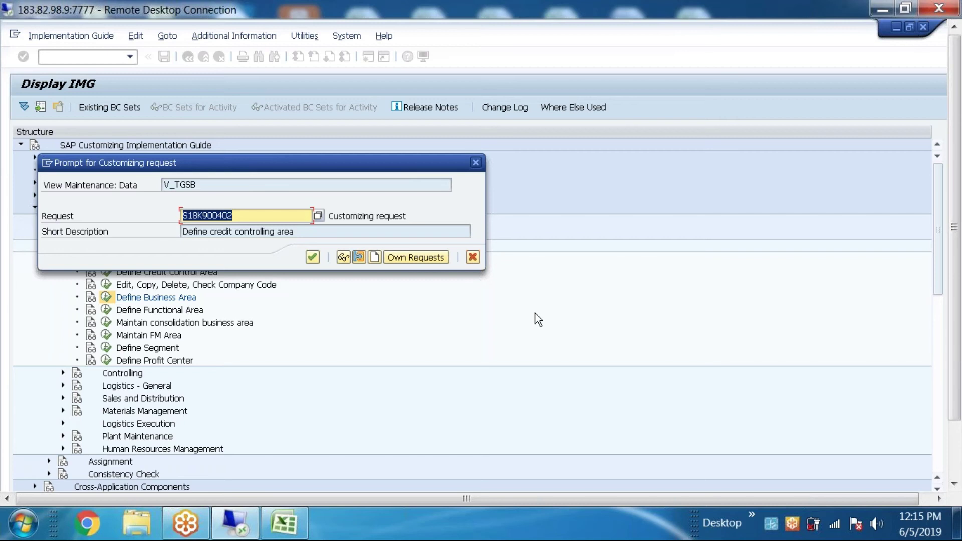
pyautogui.moveTo(345, 165); pyautogui.dragTo(491, 139)
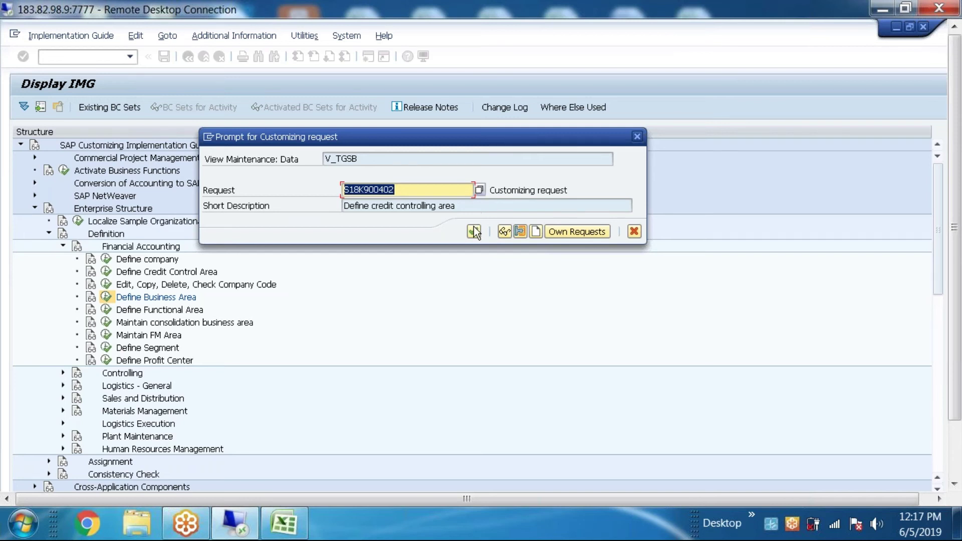
# Step: Create customizing request S18K900404 with description 'Define Business area'
pyautogui.click(536, 231)
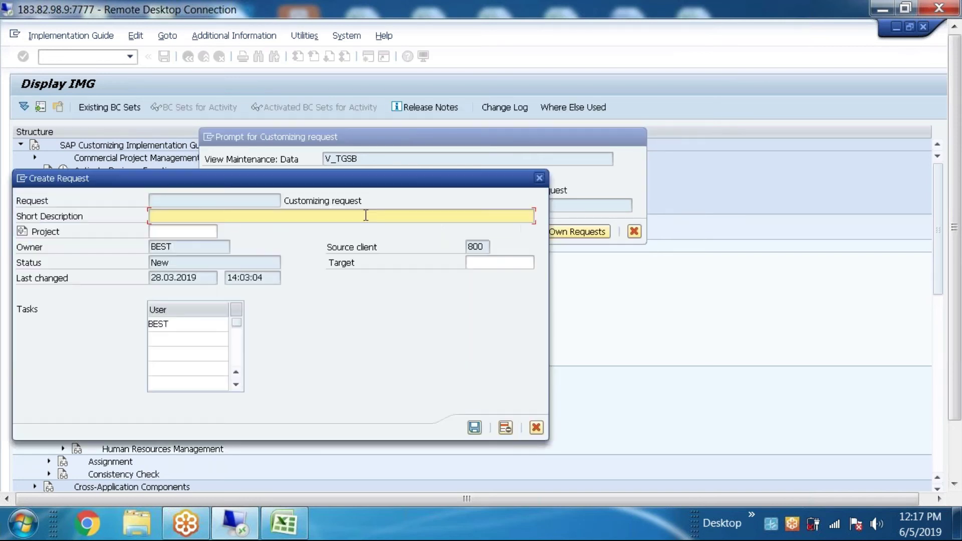
pyautogui.write('Define Business area')
pyautogui.click(474, 427)
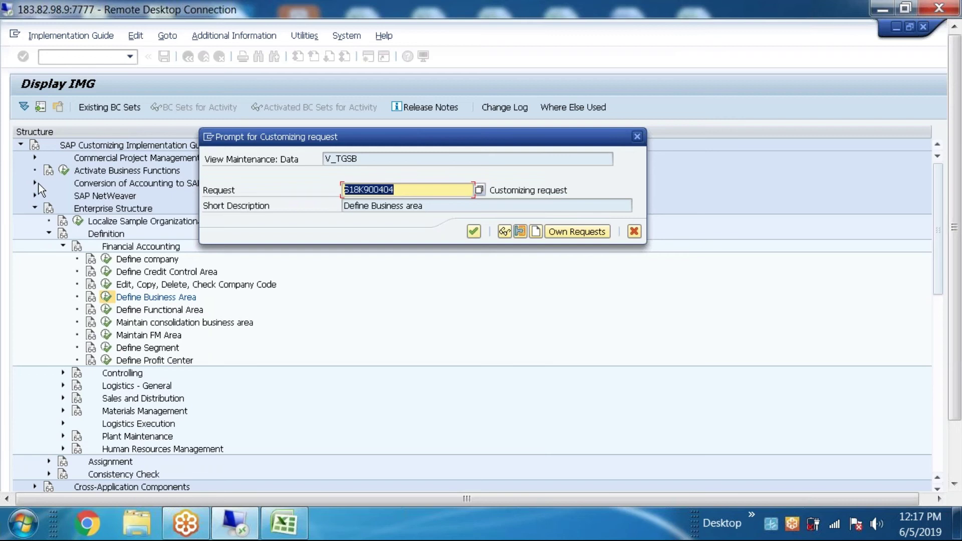
pyautogui.click(283, 523)
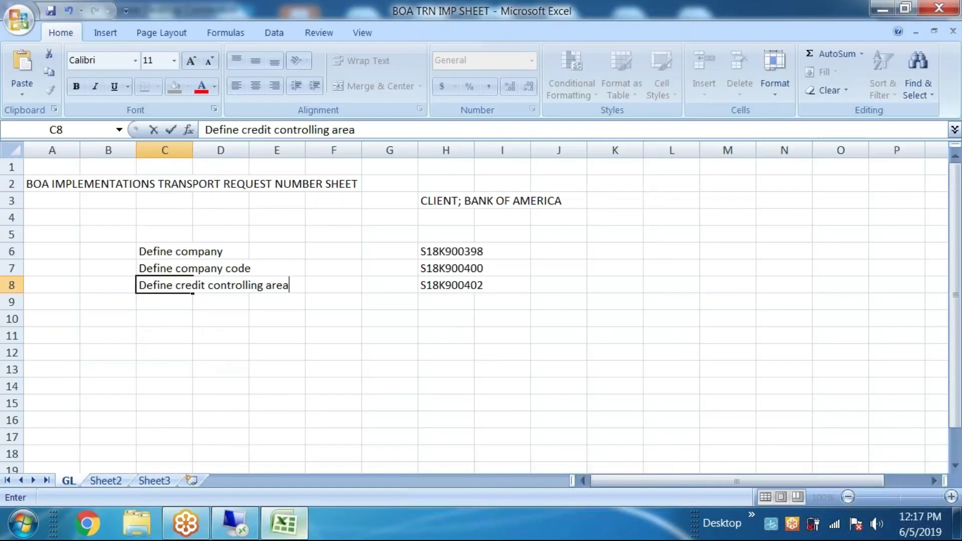
# Step: Paste S18K900404 into H9 and copy the description 'Define Business area' from SAP into C9
pyautogui.click(442, 302)
pyautogui.hotkey('ctrl', 'v')
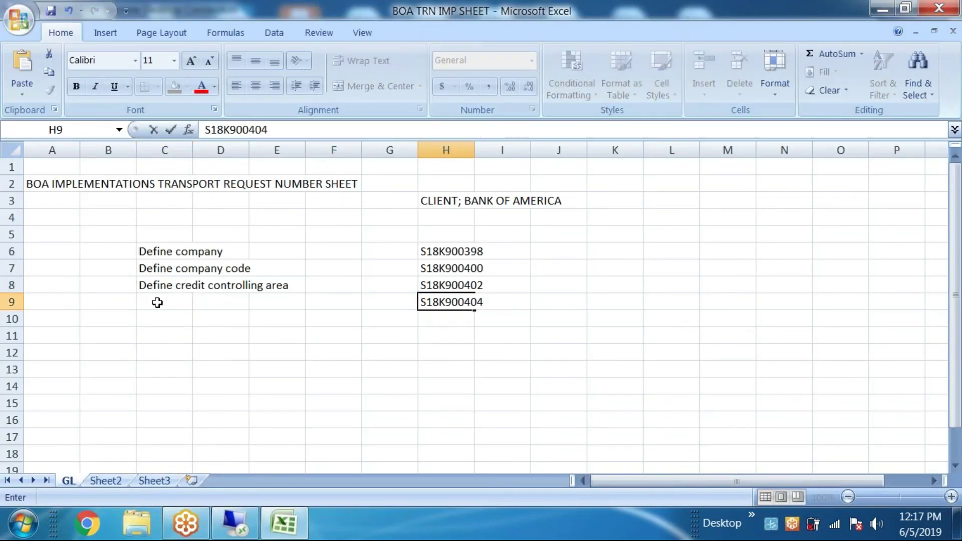
pyautogui.click(156, 301)
pyautogui.click(283, 523)
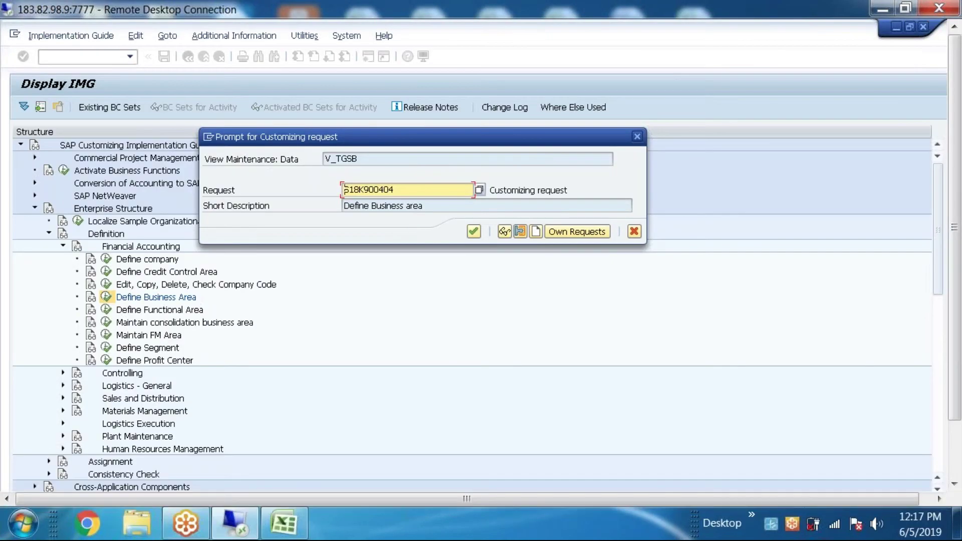
pyautogui.moveTo(422, 205); pyautogui.dragTo(344, 206)
pyautogui.hotkey('ctrl', 'c')
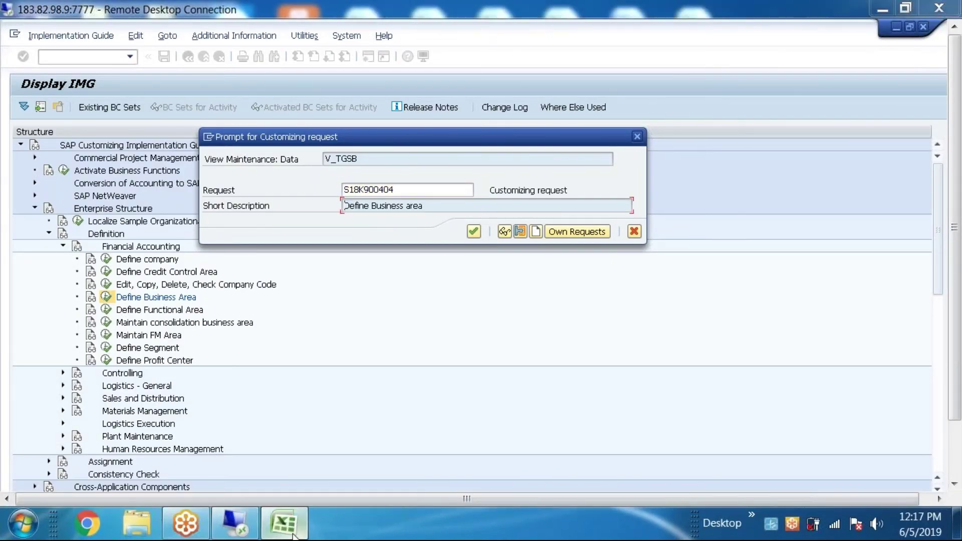
pyautogui.click(283, 523)
pyautogui.doubleClick(171, 304)
pyautogui.hotkey('ctrl', 'v')
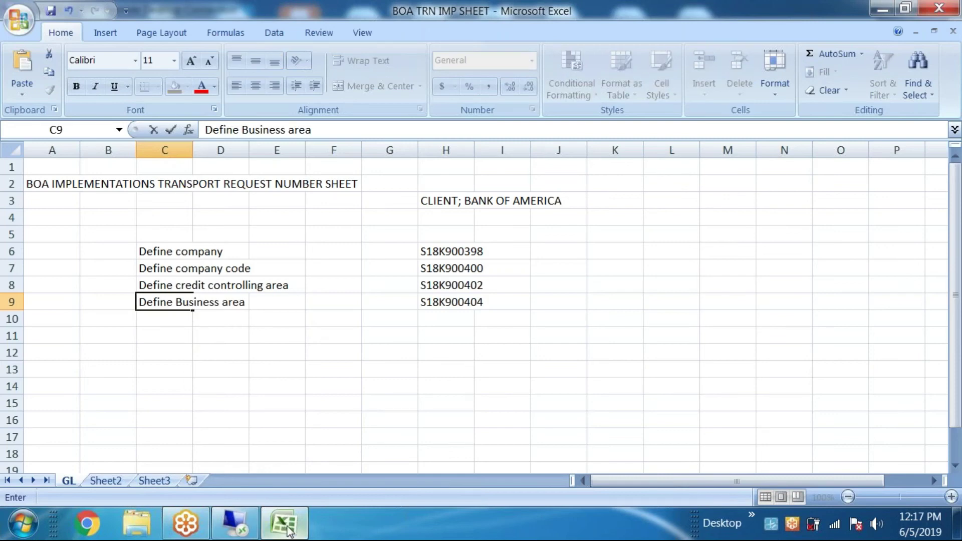
pyautogui.click(286, 526)
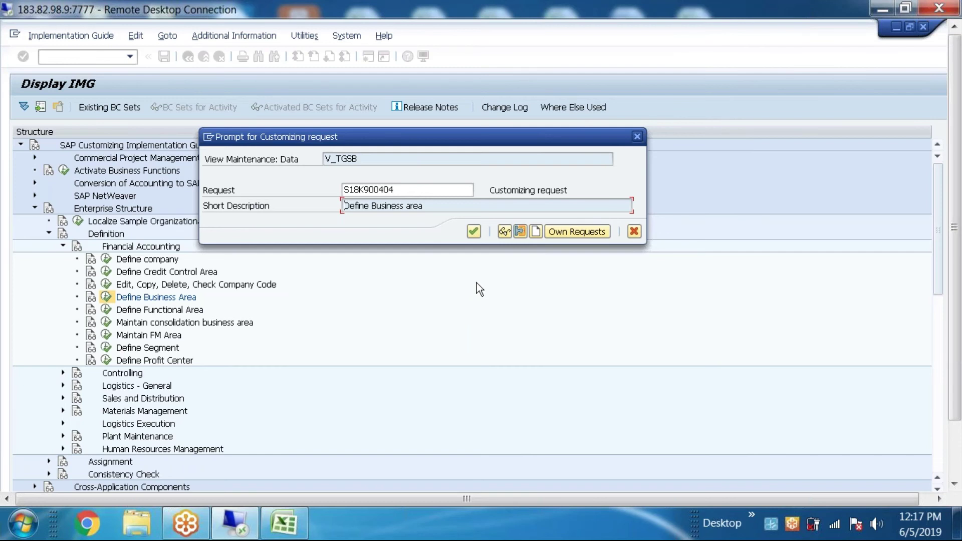
# Step: Confirm request S18K900404 for business area BACD and go back twice to the IMG tree
pyautogui.click(284, 524)
pyautogui.click(284, 524)
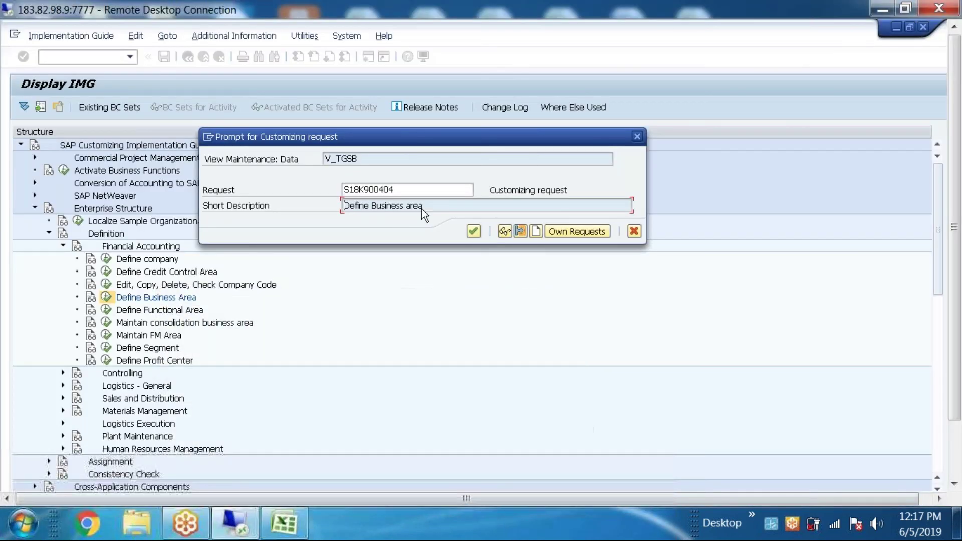
pyautogui.click(471, 231)
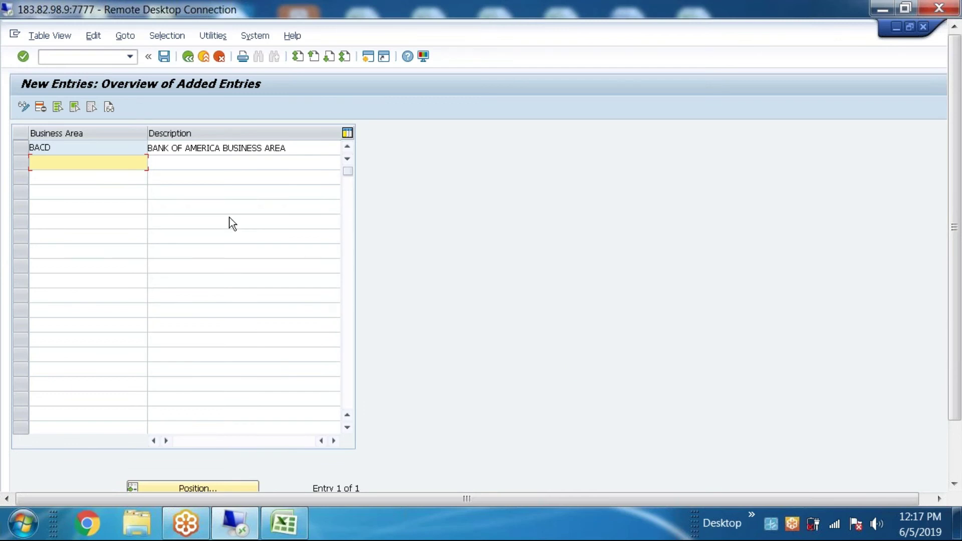
pyautogui.click(189, 57)
pyautogui.click(188, 57)
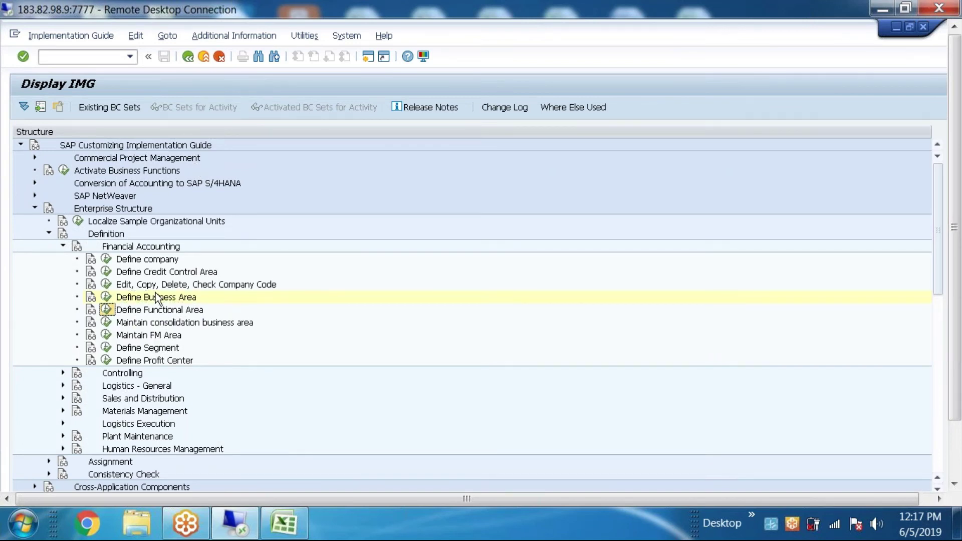
# Step: Run the Define Functional Area IMG activity to reach the Functional areas table
pyautogui.click(106, 310)
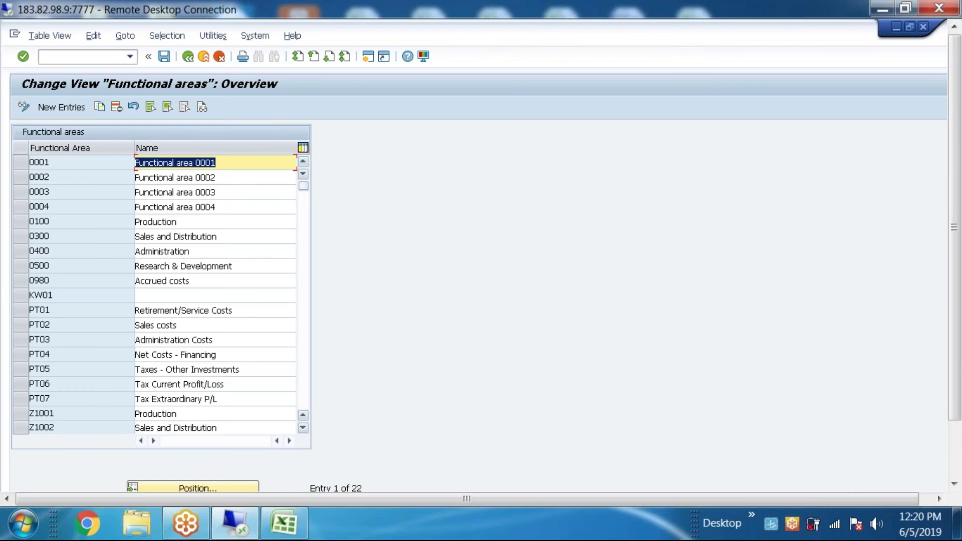
# Step: Add new functional area BOR named 'BANK OF BUSINESSAREA' and save it
pyautogui.click(63, 107)
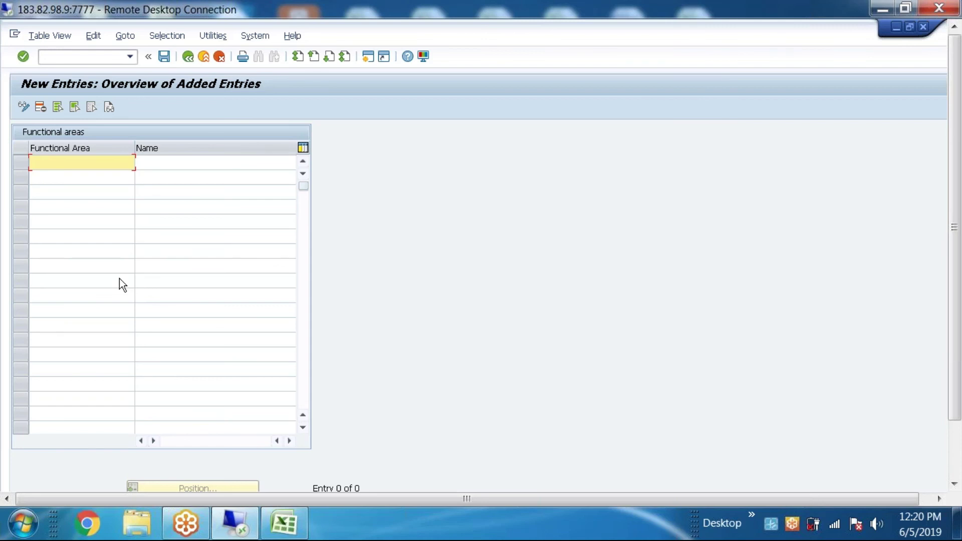
pyautogui.write('BOR')
pyautogui.click(167, 165)
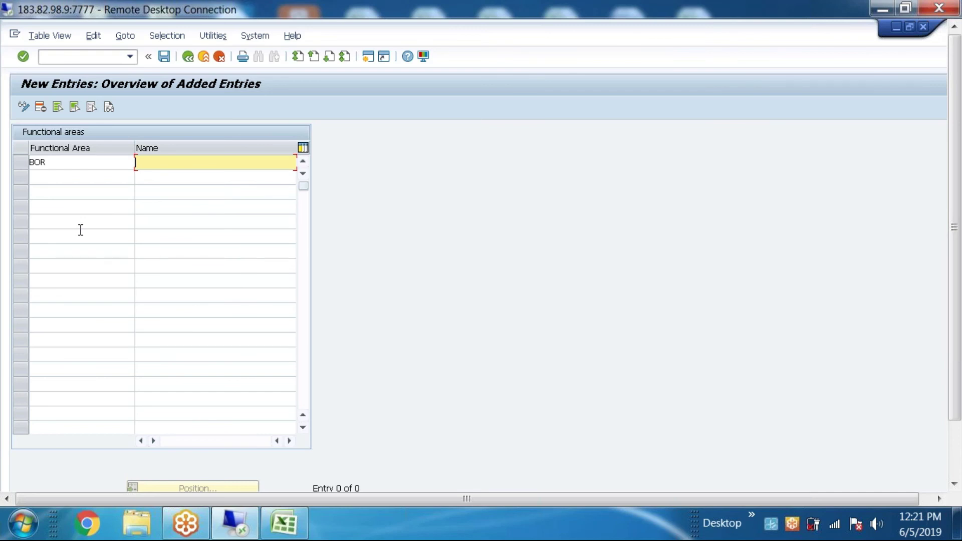
pyautogui.write('BANK OF BUSINESSARA')
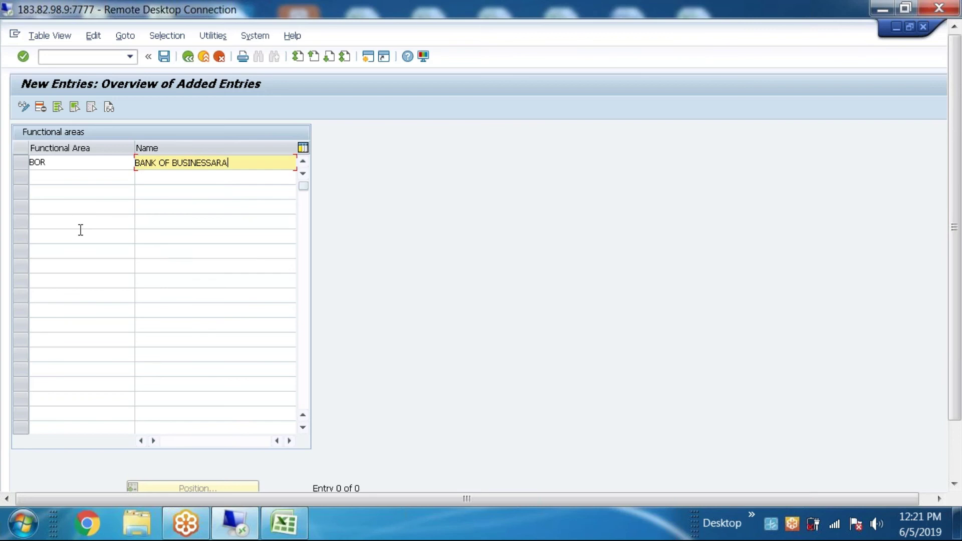
pyautogui.press('BackSpace')
pyautogui.write('EA')
pyautogui.click(164, 56)
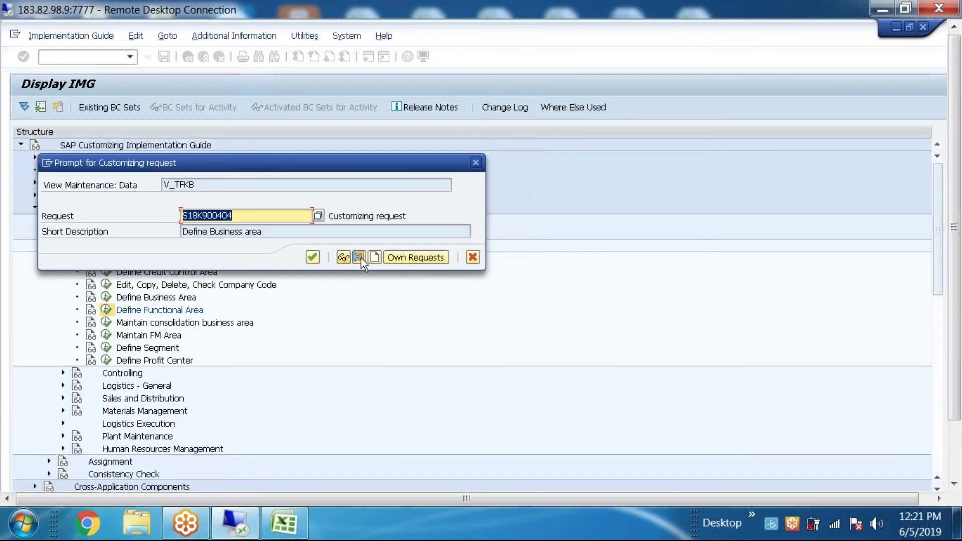
# Step: Create a new customizing request with short description 'Define Functional area'
pyautogui.click(375, 257)
pyautogui.write('dEFINE')
pyautogui.hotkey('ctrl', 'BackSpace')
pyautogui.write('Define ')
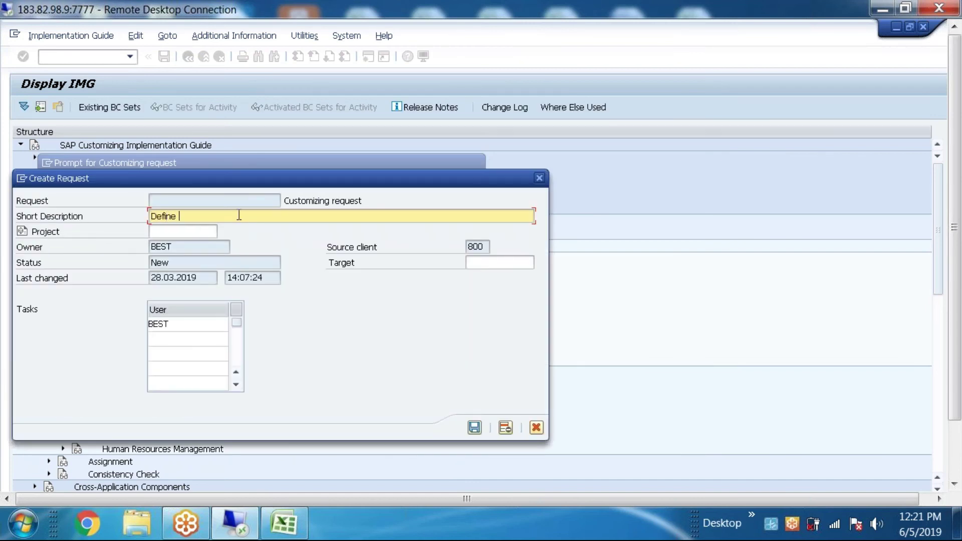
pyautogui.write('Functional area')
pyautogui.click(474, 427)
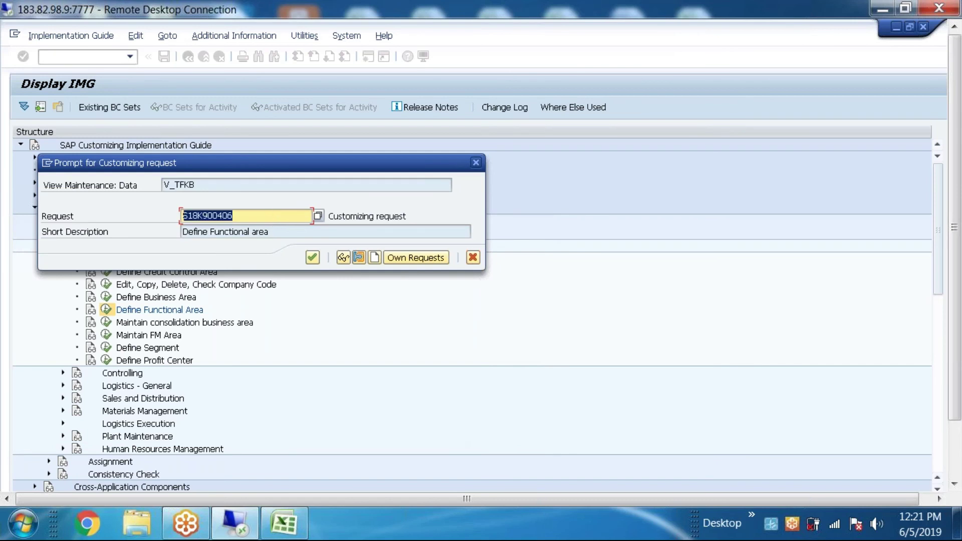
# Step: Copy request number S18K900406 and switch to the Excel transport sheet
pyautogui.hotkey('ctrl', 'c')
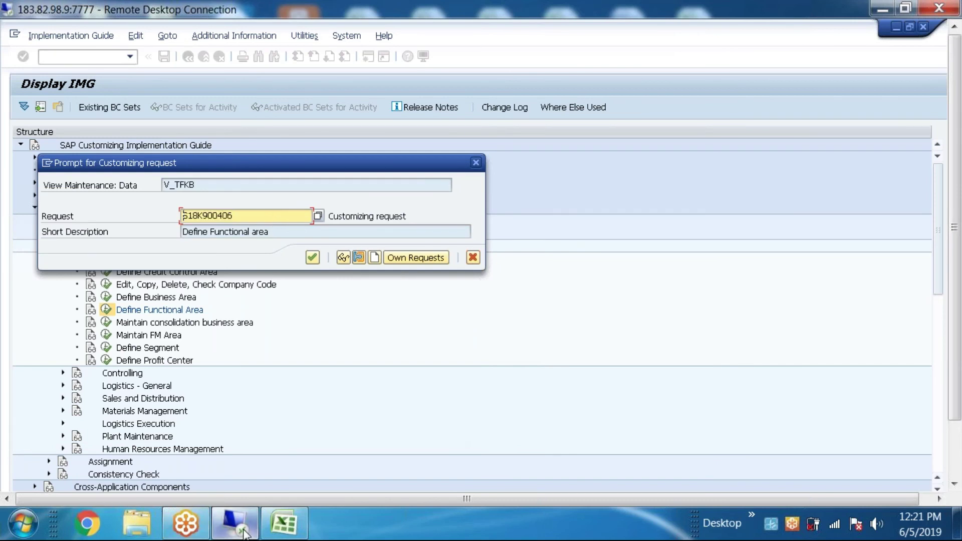
pyautogui.click(244, 532)
pyautogui.click(304, 533)
pyautogui.click(442, 333)
# Step: Paste S18K900406 into H10 and pick up the 'Define Functional area' description in SAP
pyautogui.click(442, 319)
pyautogui.hotkey('ctrl', 'v')
pyautogui.click(170, 319)
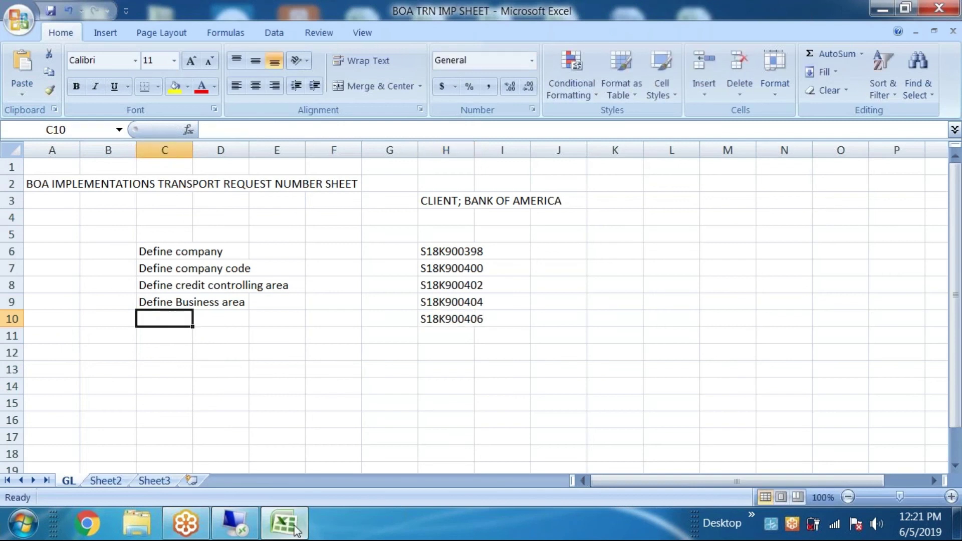
pyautogui.click(285, 523)
pyautogui.click(235, 524)
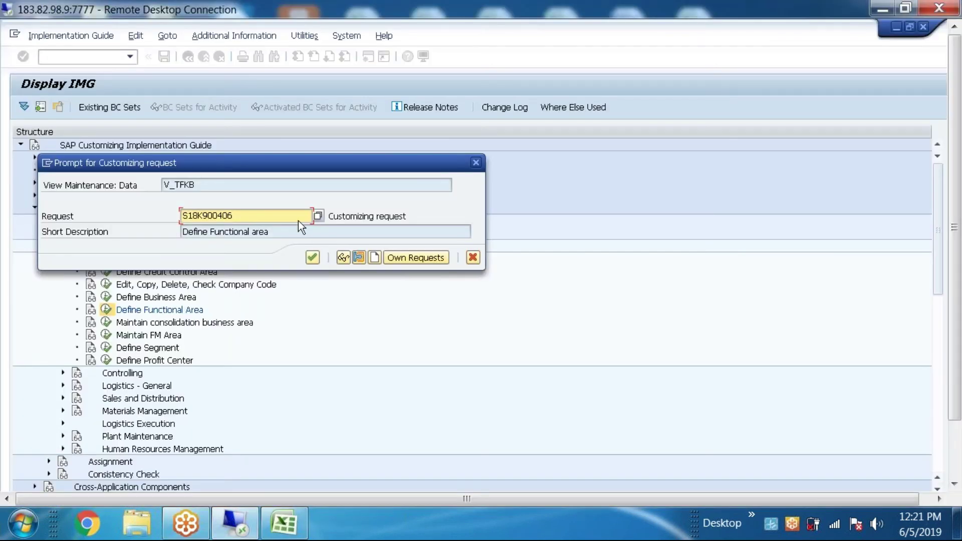
pyautogui.click(276, 232)
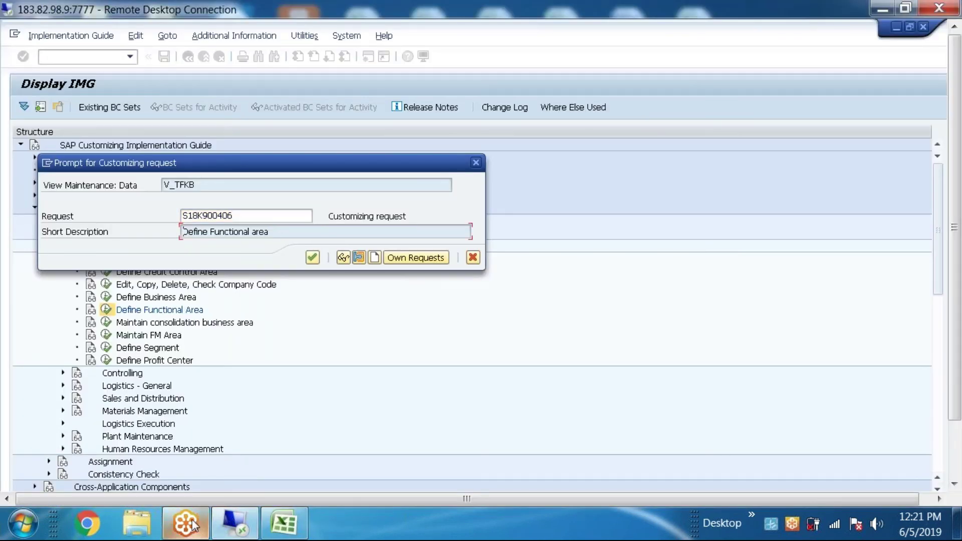
# Step: Paste 'Define Functional area' into C10, then confirm the request back in SAP
pyautogui.click(250, 521)
pyautogui.click(284, 523)
pyautogui.doubleClick(183, 323)
pyautogui.hotkey('ctrl', 'v')
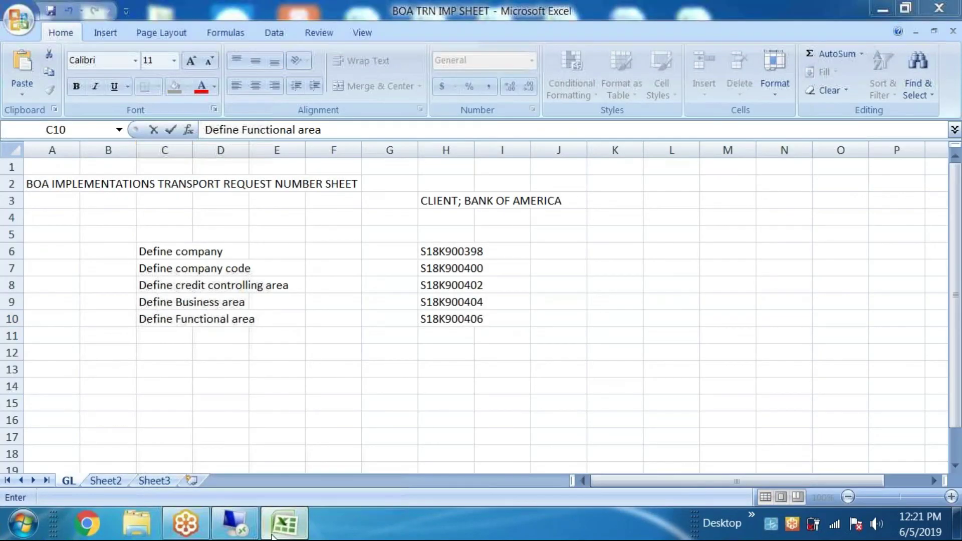
pyautogui.click(272, 535)
pyautogui.click(236, 521)
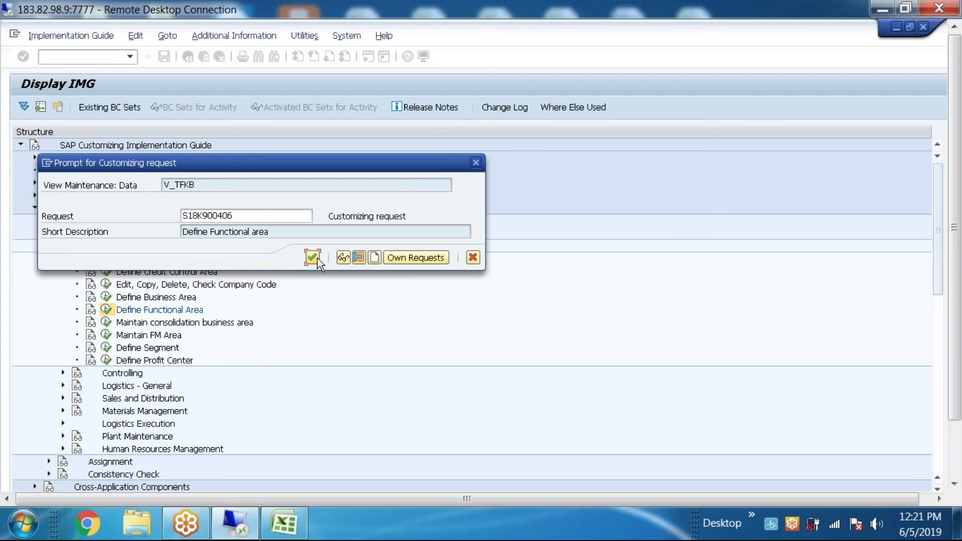
pyautogui.click(317, 258)
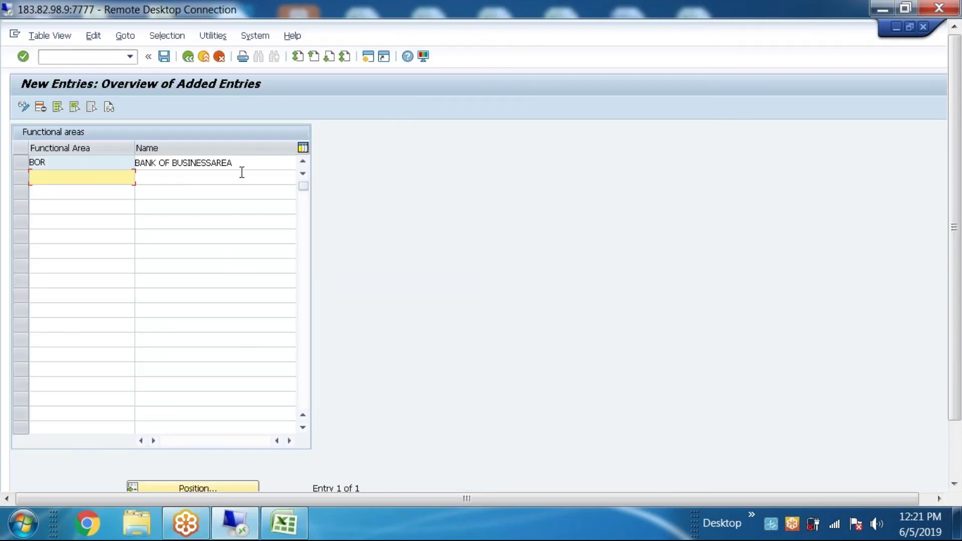
# Step: Replace BUSINESSAREA in BOR's name with 'functinal area Re' and save the entry
pyautogui.click(173, 163)
pyautogui.moveTo(173, 163); pyautogui.dragTo(245, 165)
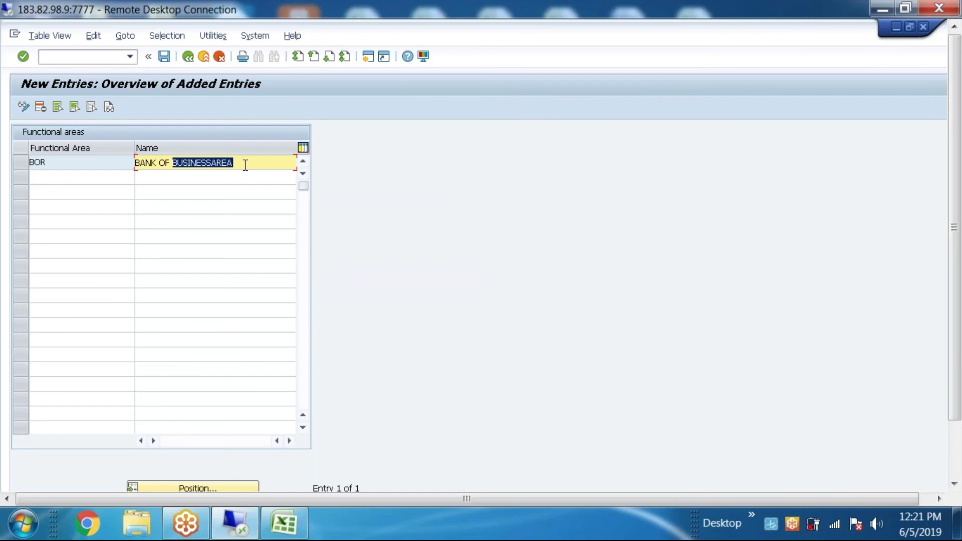
pyautogui.write('fun')
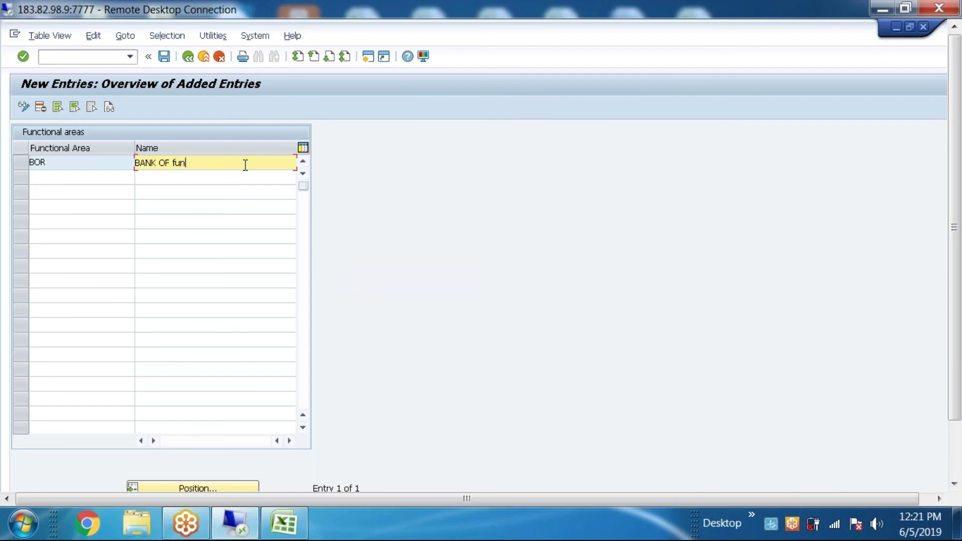
pyautogui.write('ctinal area Re')
pyautogui.click(164, 56)
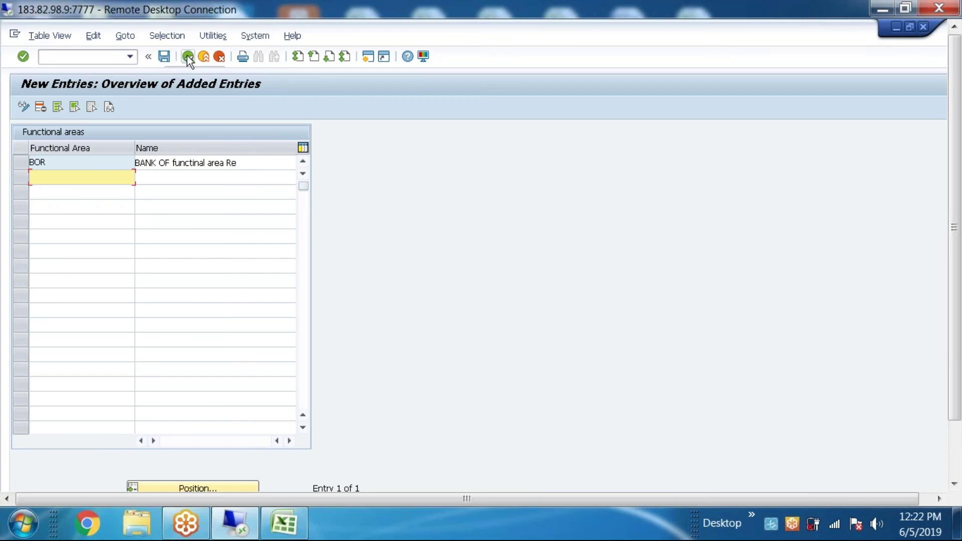
pyautogui.click(187, 55)
# Step: Go back to the IMG structure and reopen Define Functional Area
pyautogui.click(188, 56)
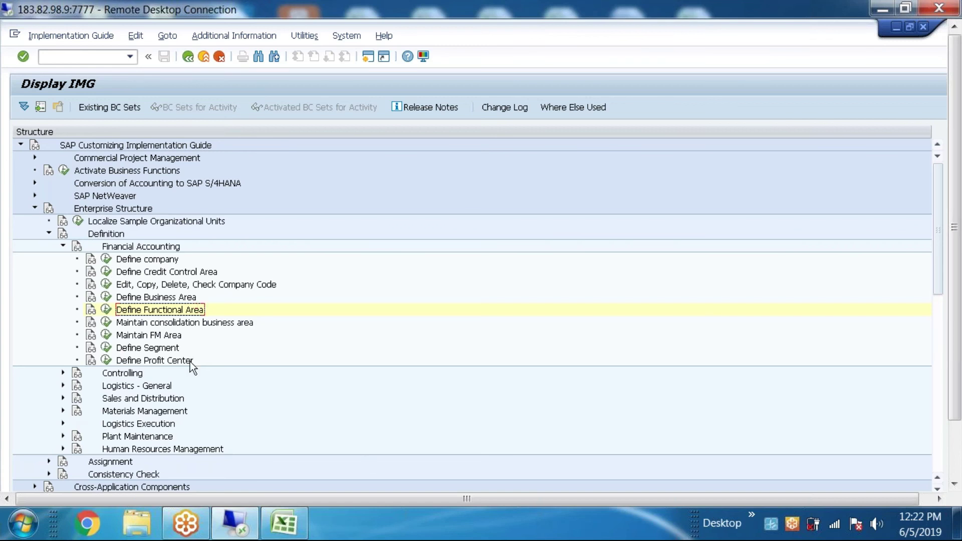
pyautogui.click(110, 310)
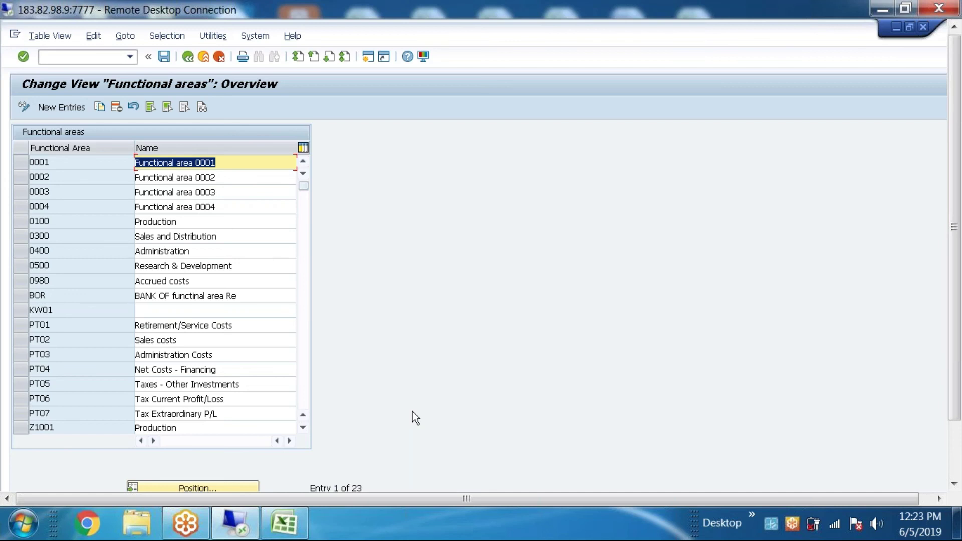
# Step: Switch over to the Excel transport sheet
pyautogui.click(290, 523)
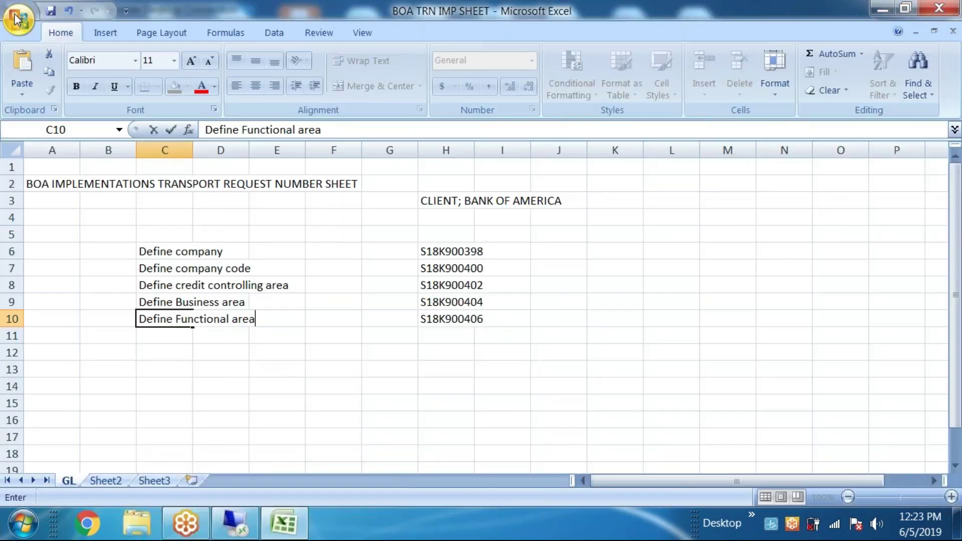
# Step: Save BOA TRN IMP SHEET to the Desktop, replacing the existing file
pyautogui.click(19, 19)
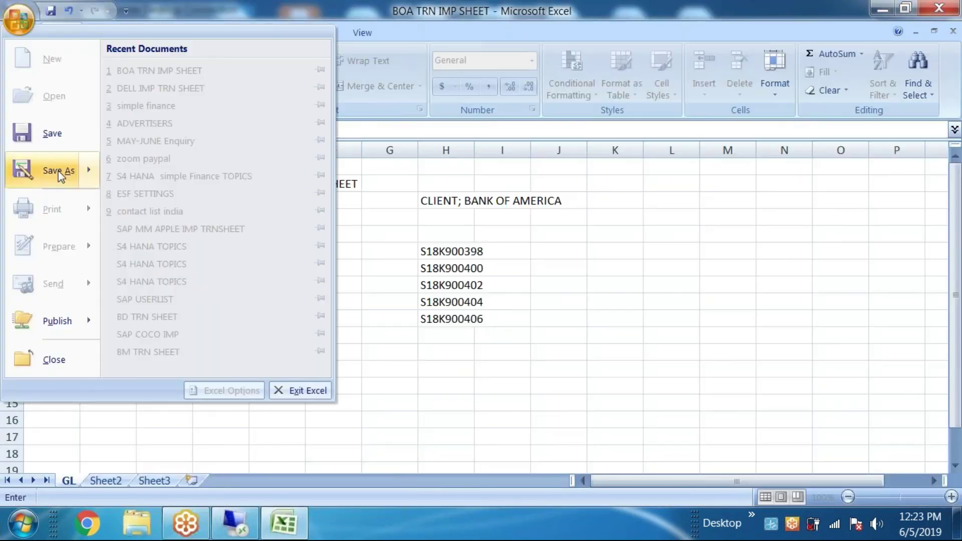
pyautogui.click(65, 170)
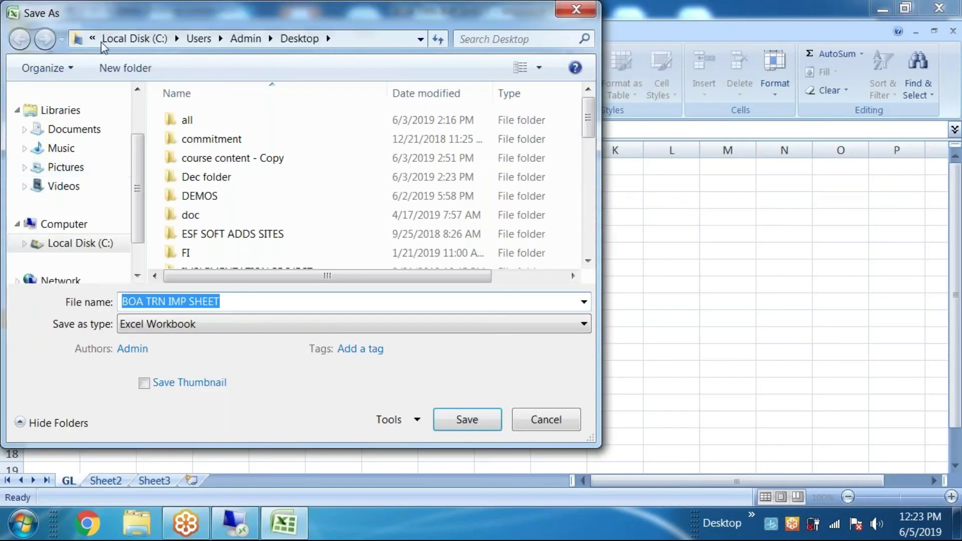
pyautogui.click(92, 38)
pyautogui.click(126, 78)
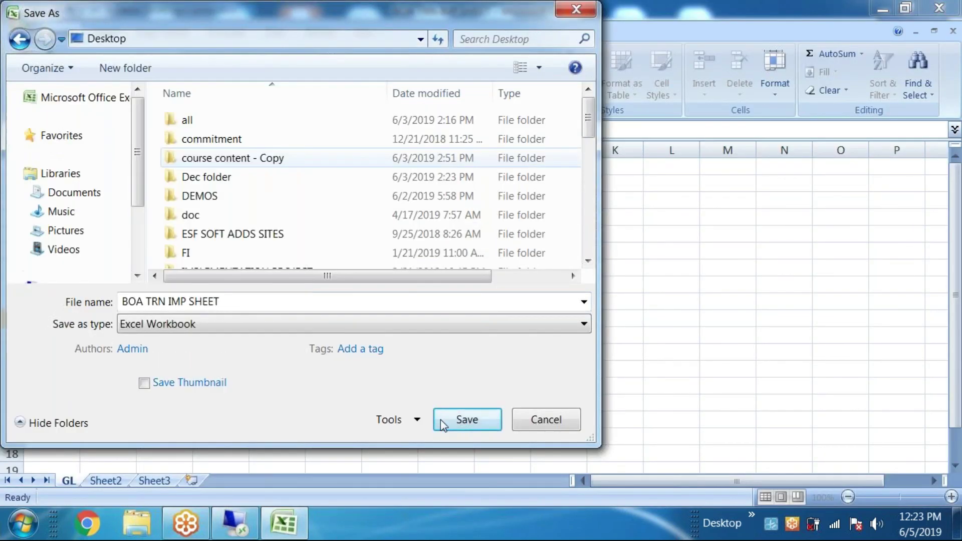
pyautogui.click(467, 419)
pyautogui.click(543, 266)
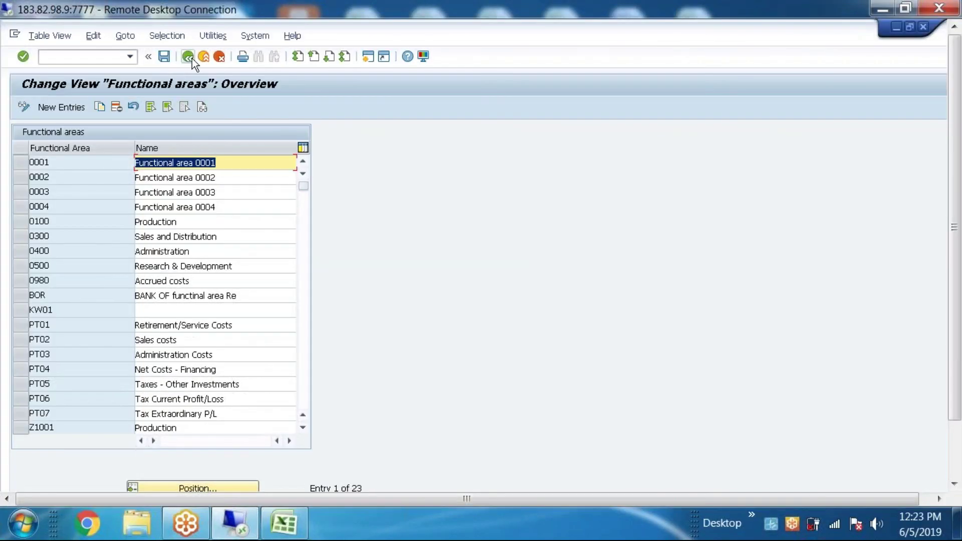
# Step: Go back to the IMG, run Maintain FM Area, and begin a new FM area entry
pyautogui.click(191, 58)
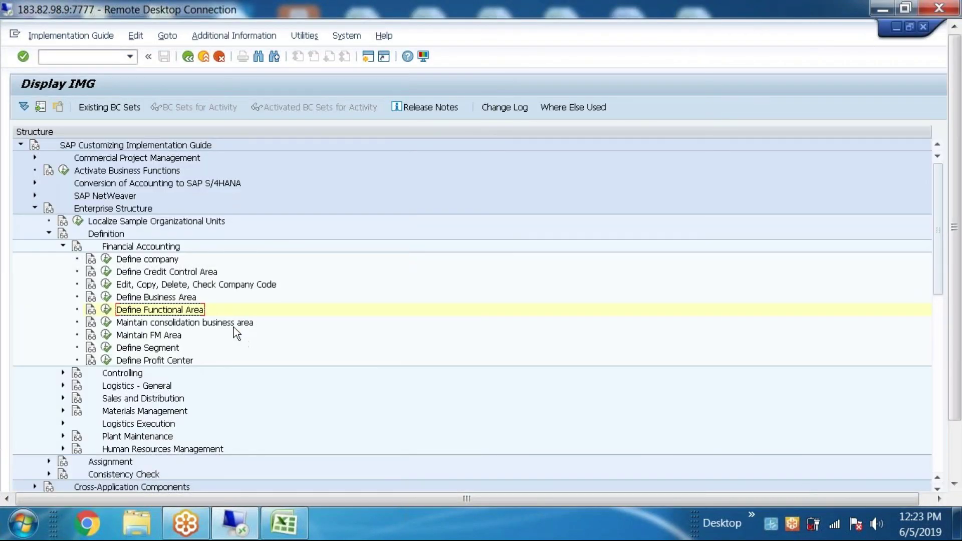
pyautogui.click(233, 326)
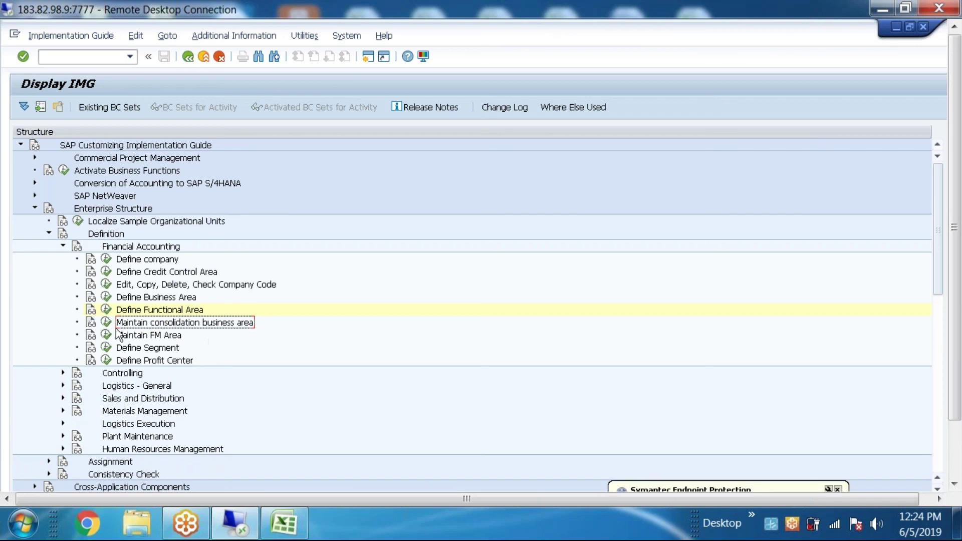
pyautogui.click(156, 335)
pyautogui.click(106, 334)
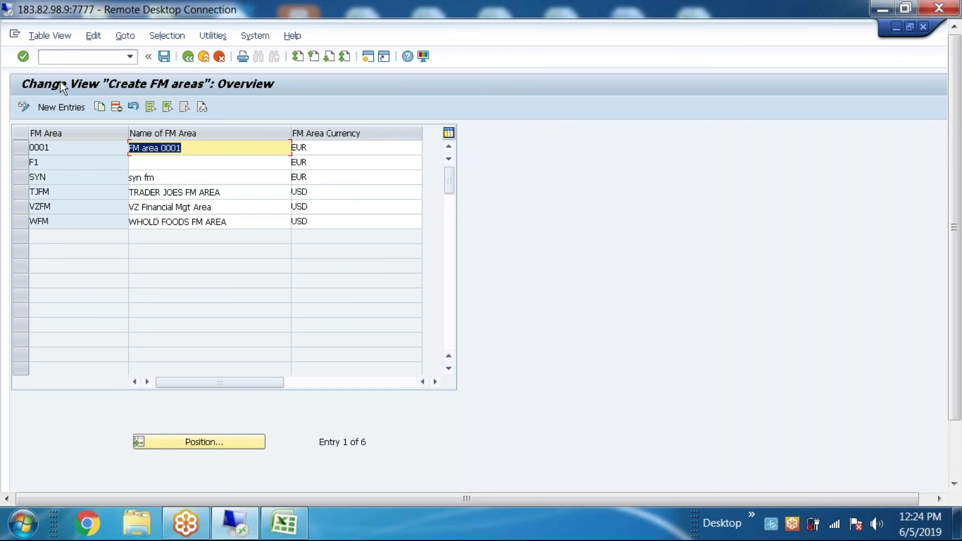
pyautogui.click(59, 103)
# Step: Enter FM area BAFM named 'BANK OF AMERICA FM' with currency USD
pyautogui.write('BAFM')
pyautogui.click(160, 148)
pyautogui.write('BANK IF')
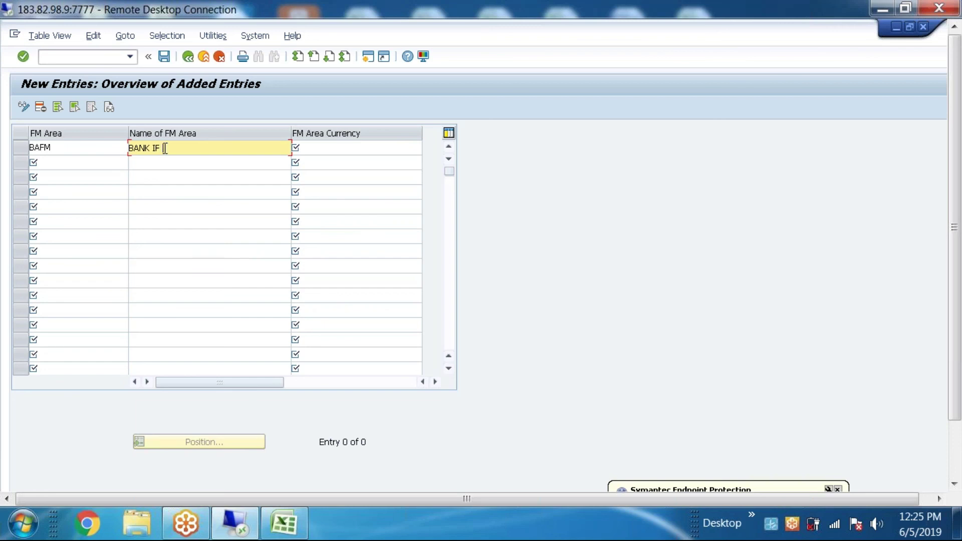
pyautogui.press('BackSpace')
pyautogui.press('BackSpace')
pyautogui.press('BackSpace')
pyautogui.write('OF AME')
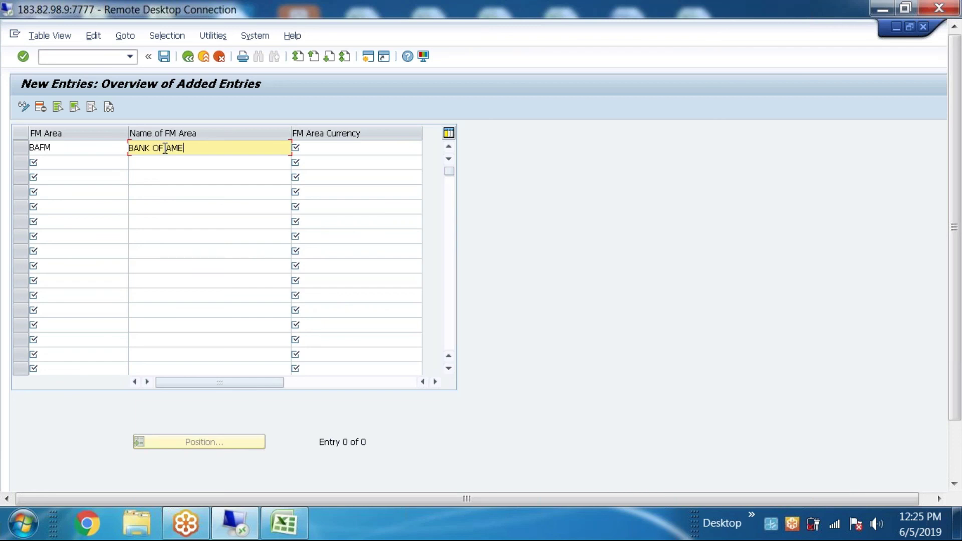
pyautogui.write('RICA BA')
pyautogui.press('BackSpace')
pyautogui.press('BackSpace')
pyautogui.write('FM')
pyautogui.click(324, 147)
pyautogui.write('USD')
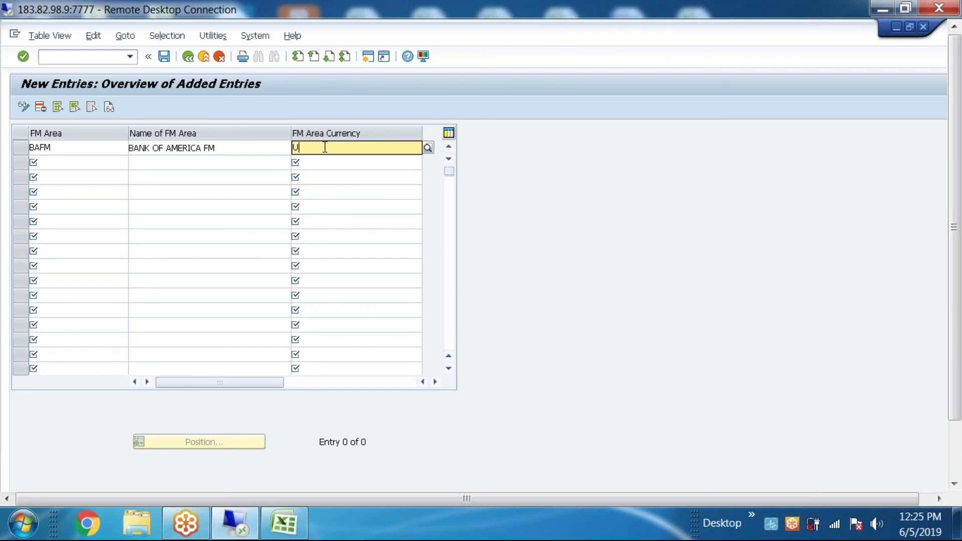
# Step: Save BAFM under a new customizing request described as 'Define Financial managementarea'
pyautogui.click(164, 55)
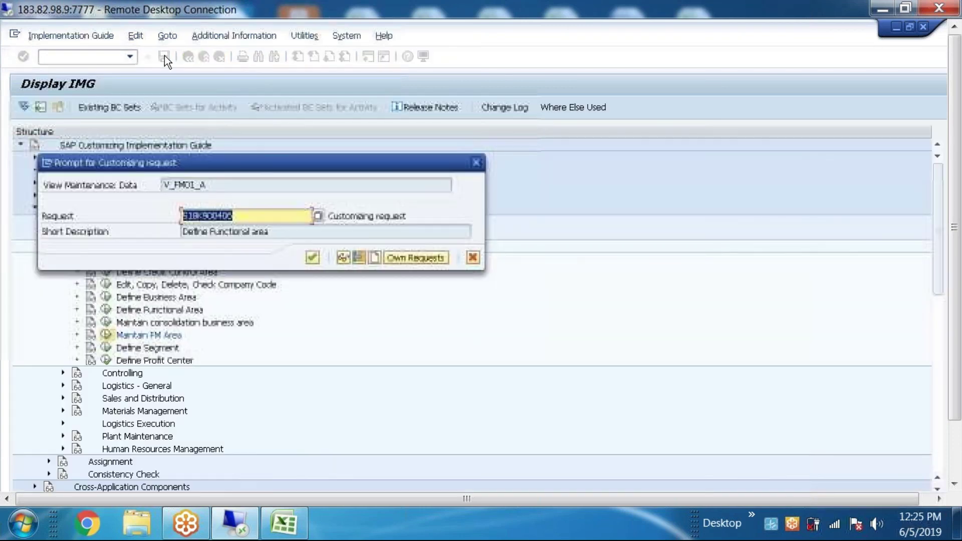
pyautogui.click(376, 257)
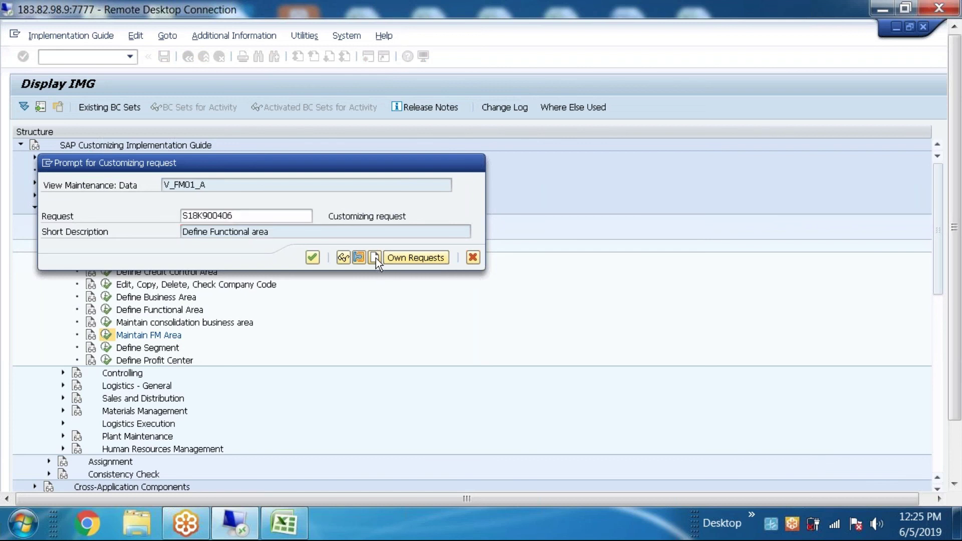
pyautogui.click(274, 215)
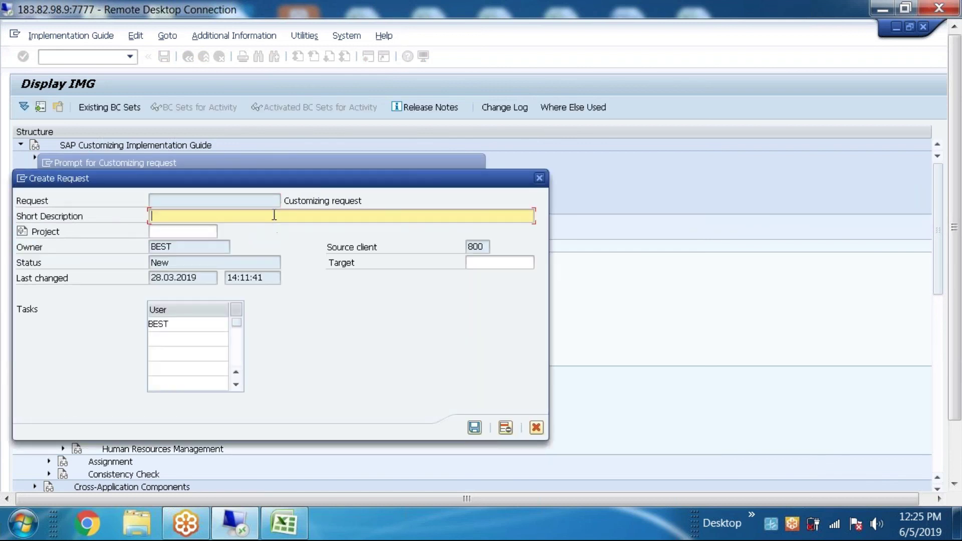
pyautogui.write('Define Financial managementarea')
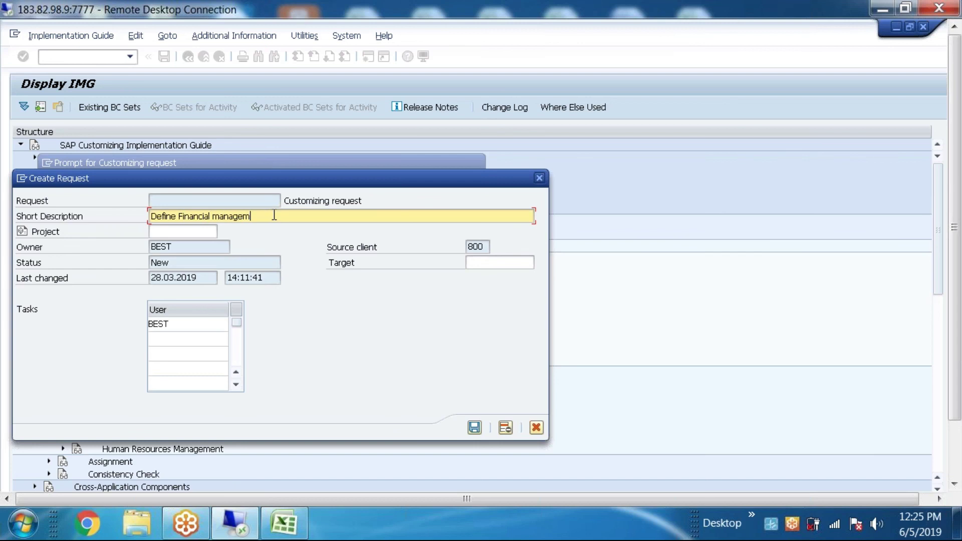
pyautogui.click(474, 427)
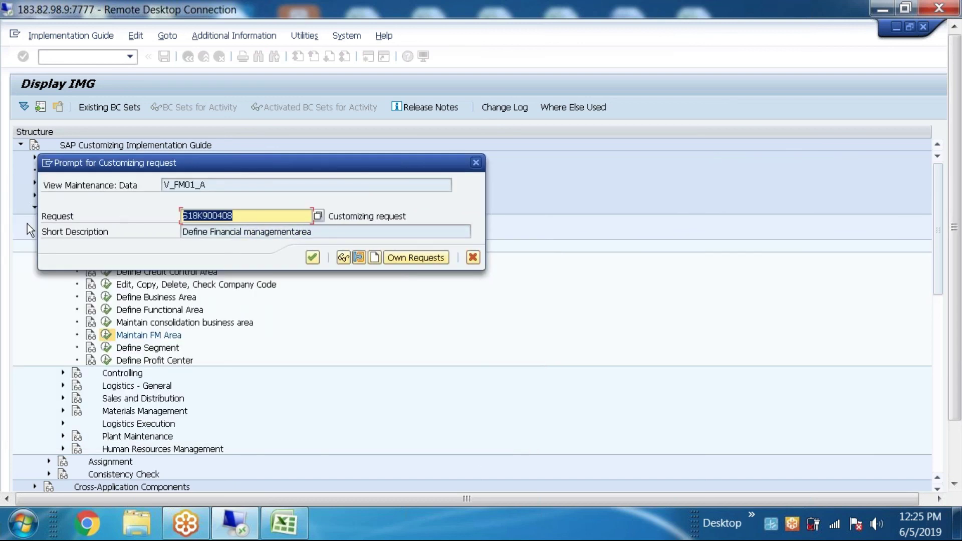
# Step: Log request S18K900408 and its description in Excel row 11, then confirm the request in SAP
pyautogui.click(284, 524)
pyautogui.doubleClick(431, 333)
pyautogui.write('S18K900408')
pyautogui.click(162, 339)
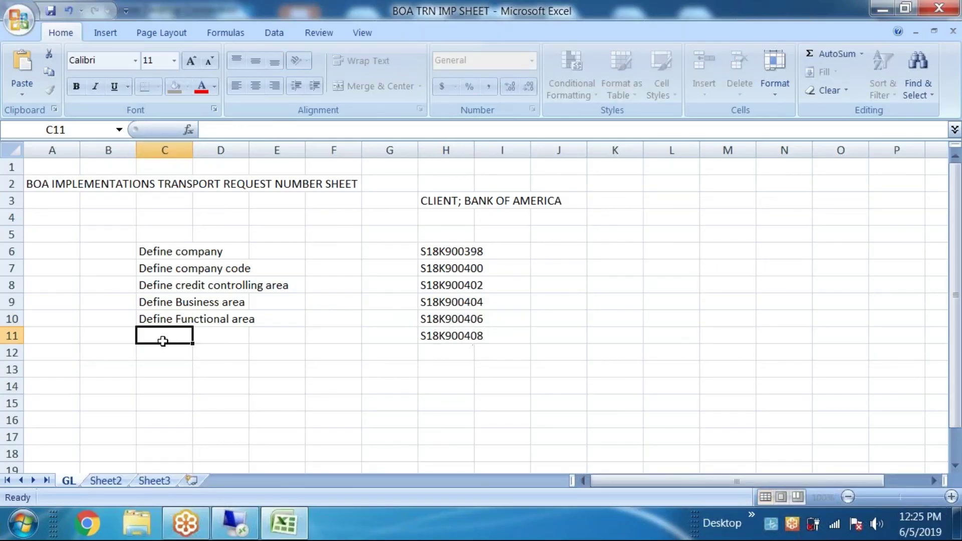
pyautogui.click(284, 524)
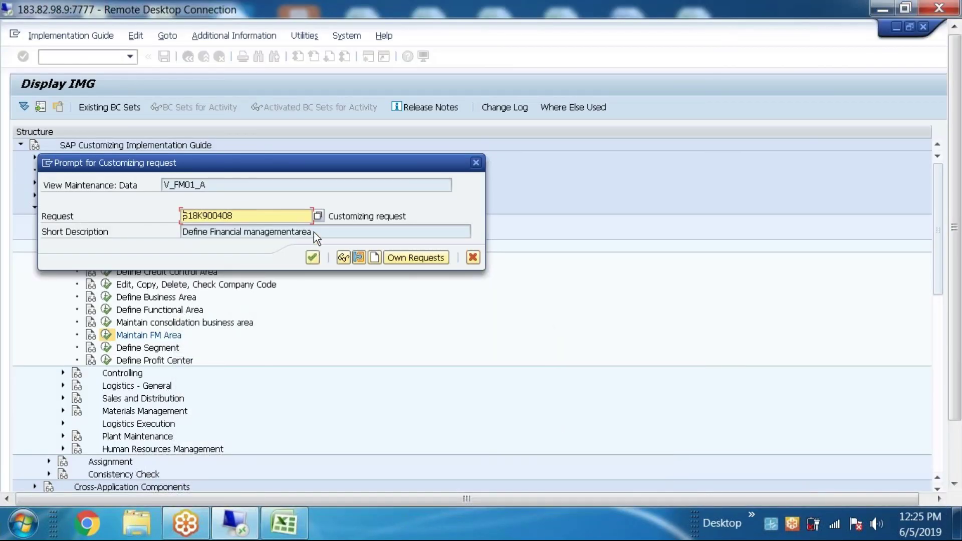
pyautogui.moveTo(314, 233); pyautogui.dragTo(8, 233)
pyautogui.hotkey('ctrl', 'c')
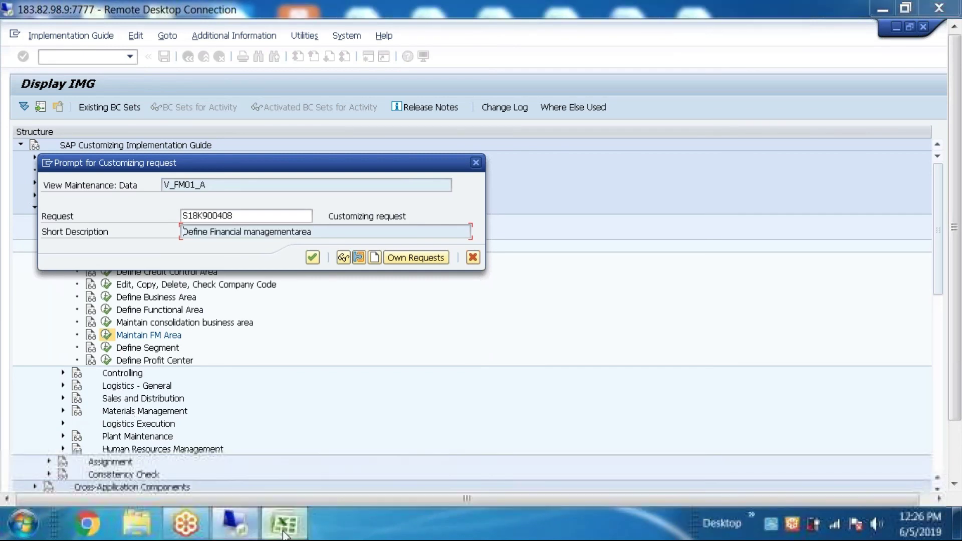
pyautogui.click(284, 524)
pyautogui.hotkey('ctrl', 'v')
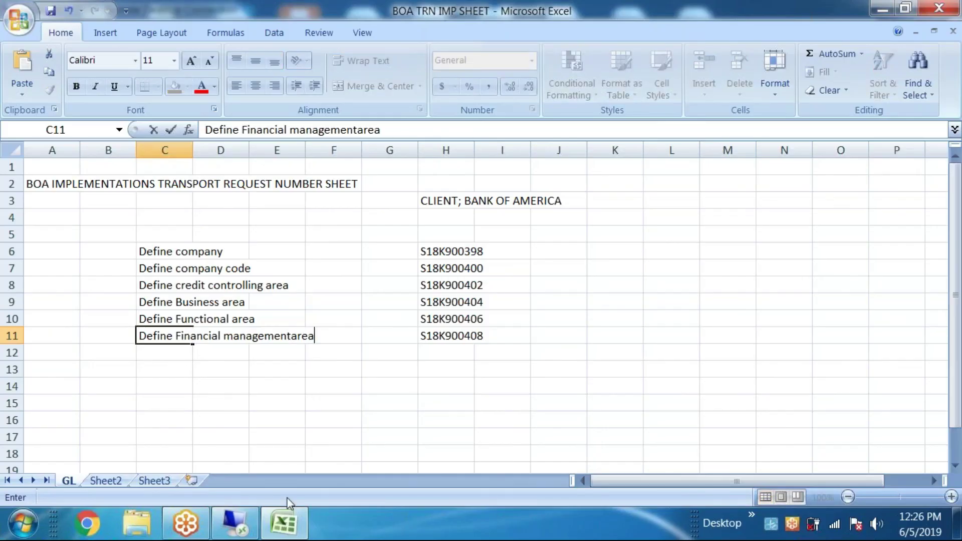
pyautogui.click(284, 524)
pyautogui.click(312, 258)
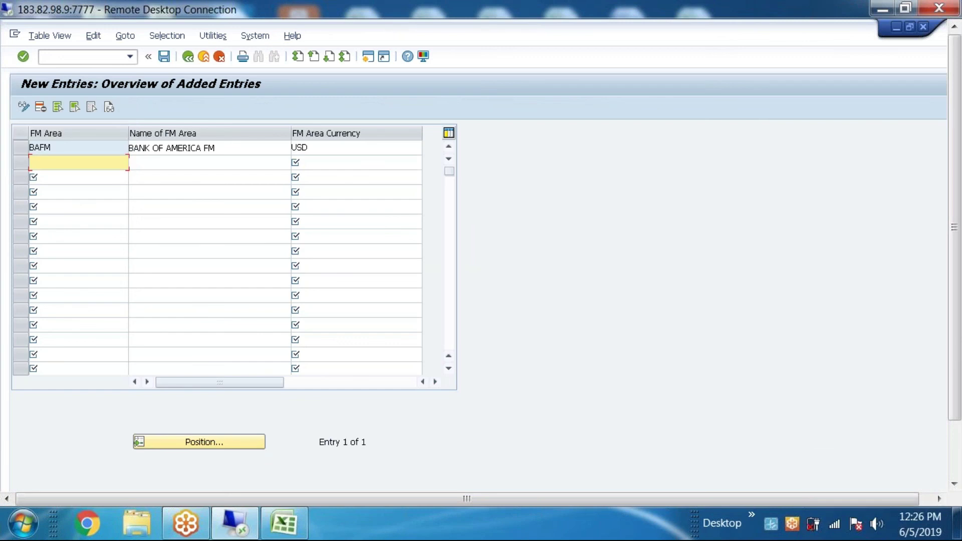
# Step: Reopen Maintain FM Area to confirm BANK OF AMERICA FM (BAFM) is listed
pyautogui.click(188, 57)
pyautogui.click(188, 56)
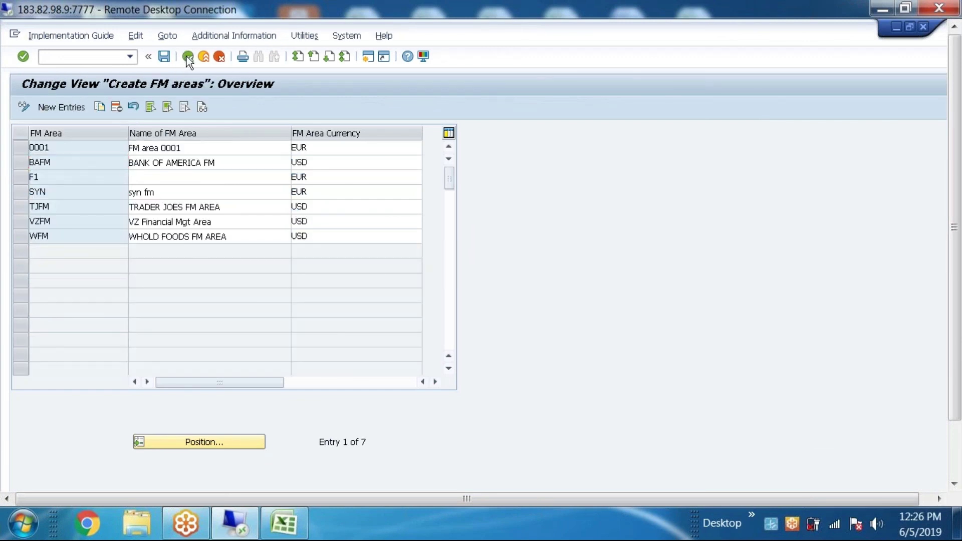
pyautogui.click(105, 334)
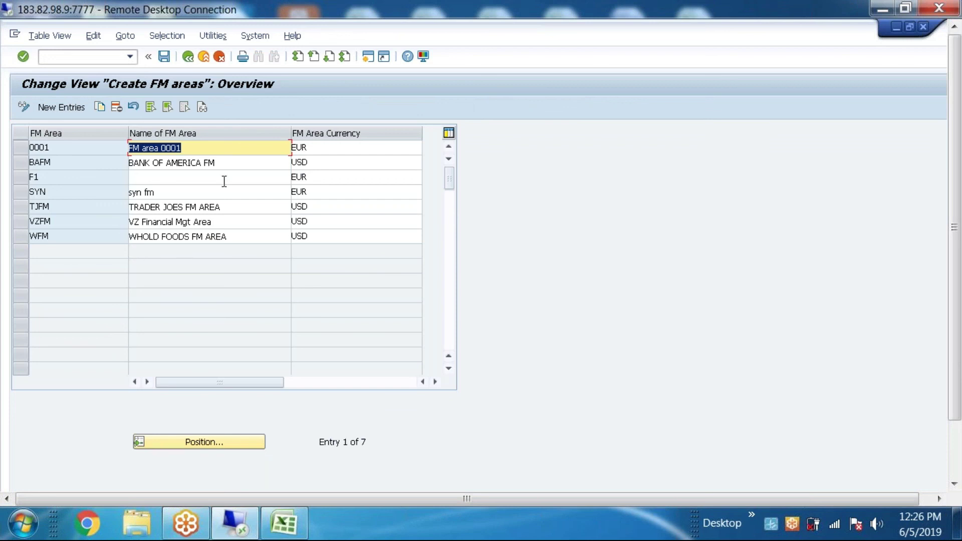
pyautogui.click(237, 163)
# Step: Return to the IMG and run Define Segment to review the 19 existing segments
pyautogui.click(189, 56)
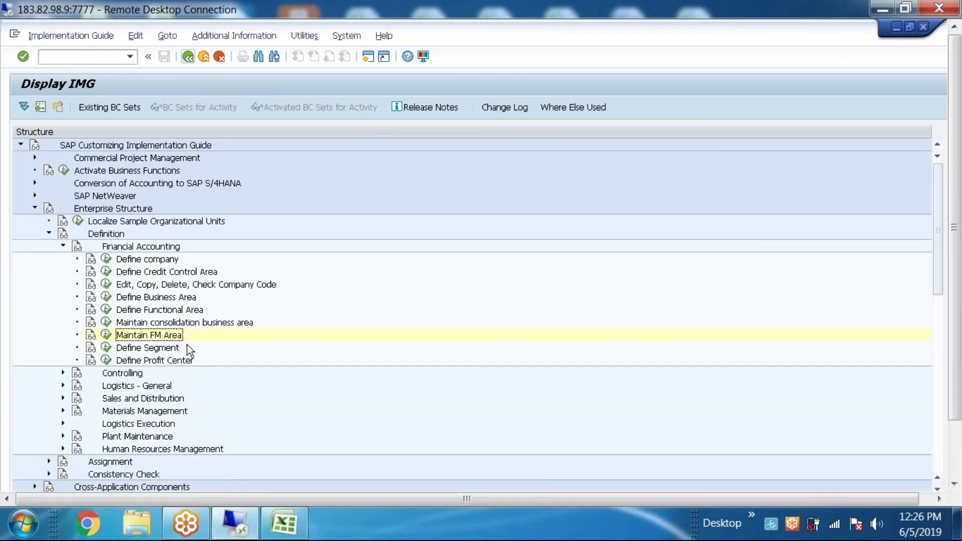
pyautogui.click(106, 347)
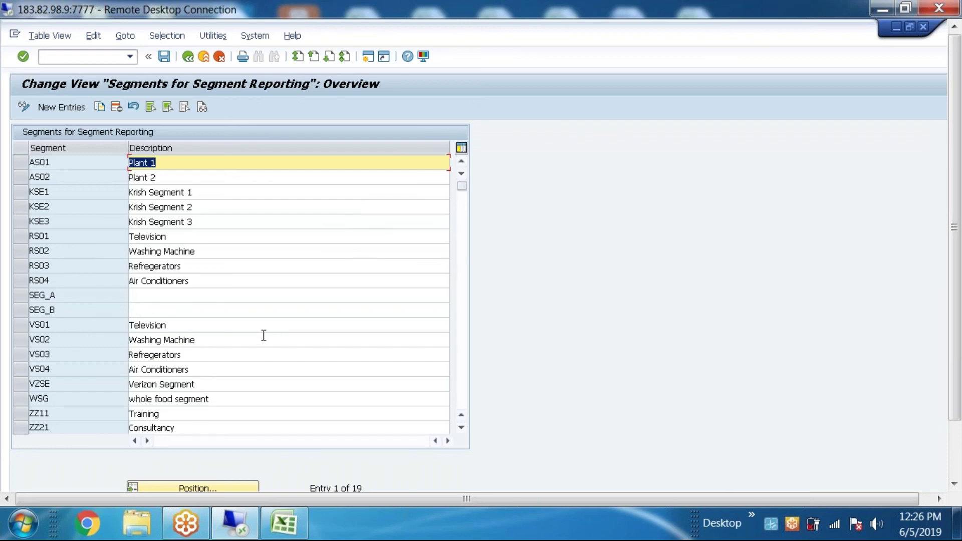
pyautogui.click(206, 344)
pyautogui.click(192, 355)
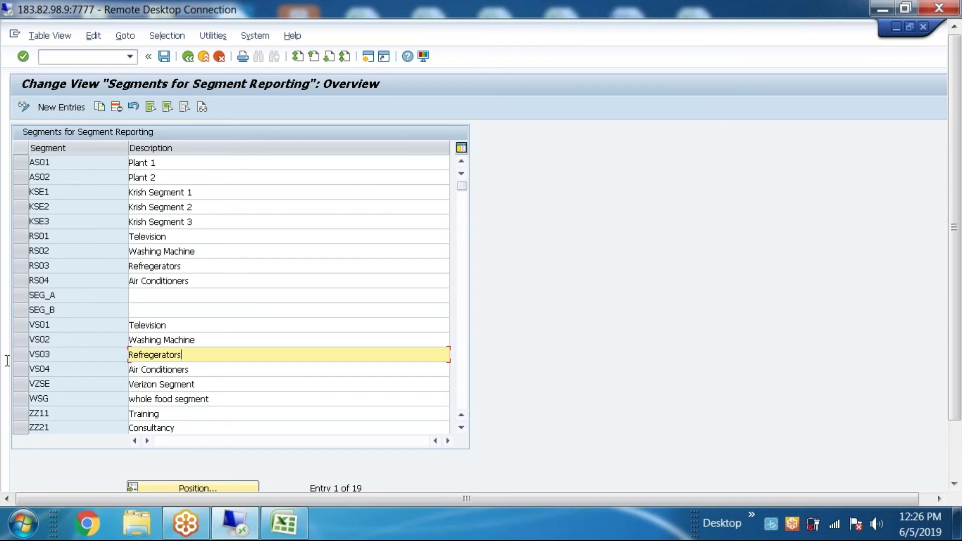
pyautogui.click(195, 371)
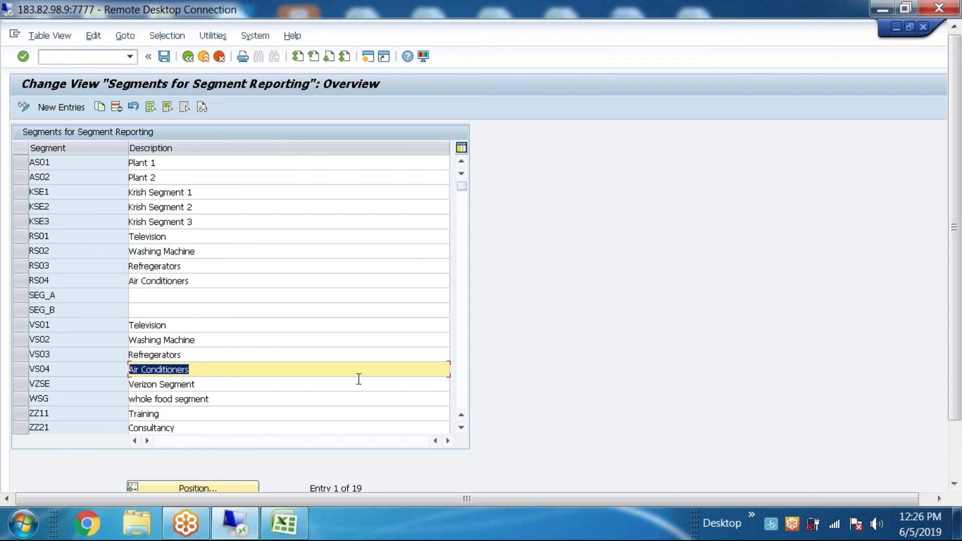
# Step: Add a new segment row with the uppercase code BAL
pyautogui.click(73, 108)
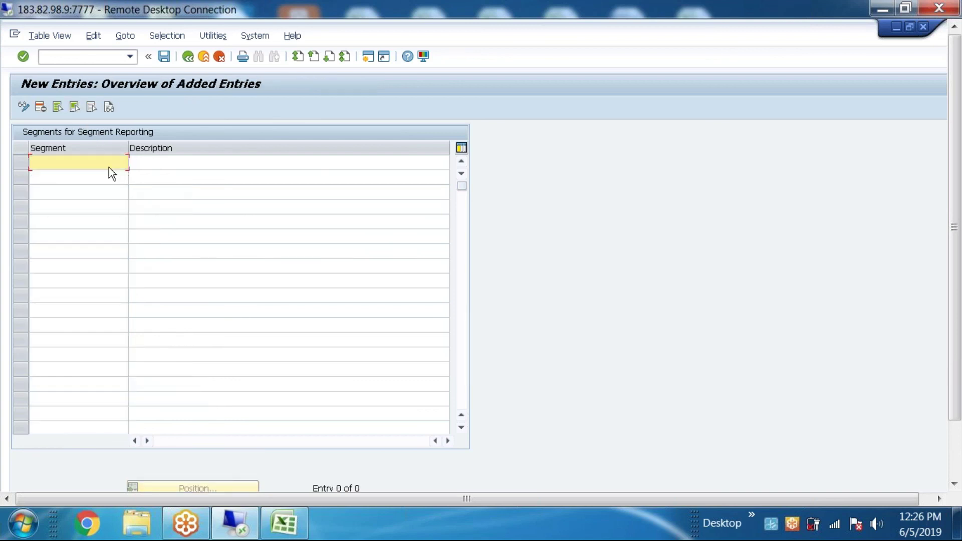
pyautogui.write('b')
pyautogui.press('BackSpace')
pyautogui.write('bal')
pyautogui.press('BackSpace')
pyautogui.press('BackSpace')
pyautogui.press('BackSpace')
pyautogui.write('BAL')
# Step: Enter 'BOA SEGMENT' as the description of segment BAL
pyautogui.click(142, 164)
pyautogui.write('BUSINA')
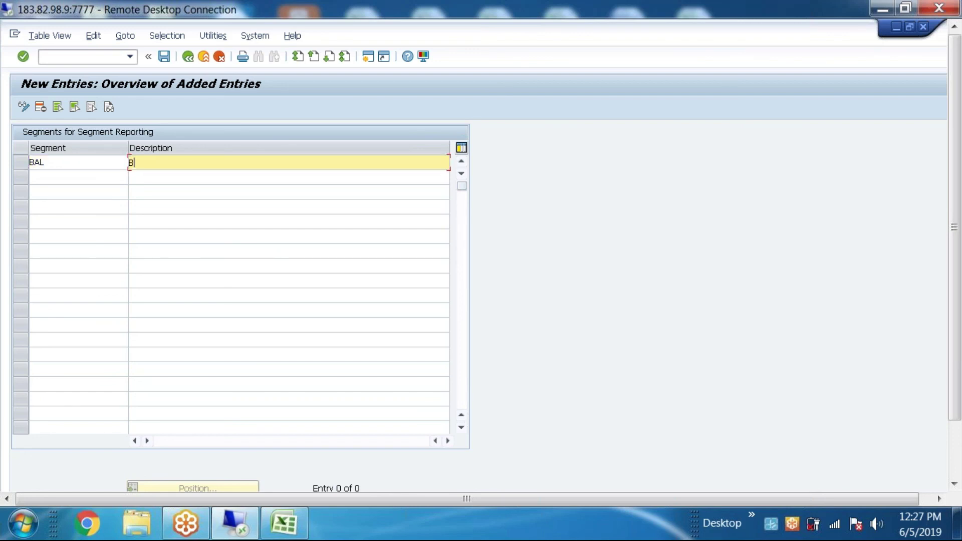
pyautogui.press('BackSpace')
pyautogui.press('BackSpace')
pyautogui.press('BackSpace')
pyautogui.press('BackSpace')
pyautogui.press('BackSpace')
pyautogui.moveTo(81, 166); pyautogui.dragTo(29, 166)
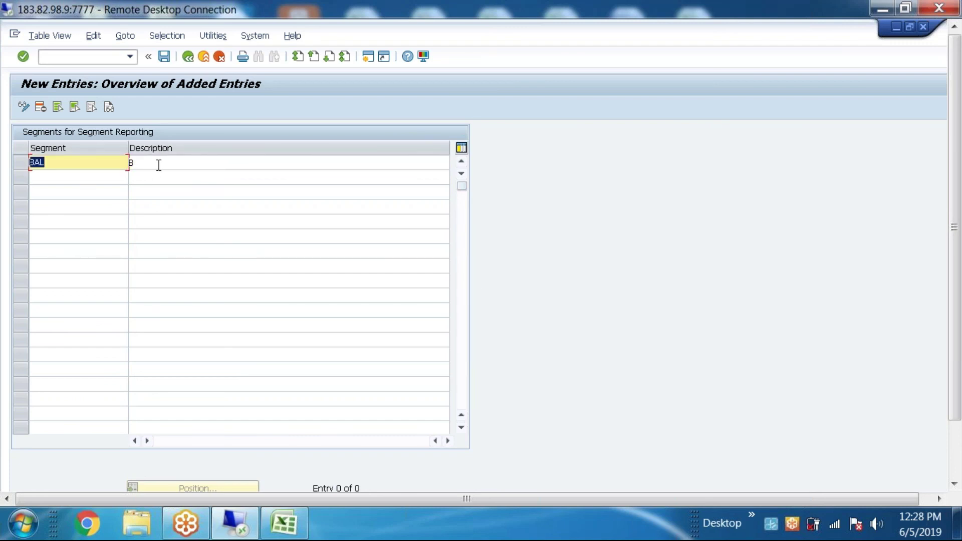
pyautogui.click(160, 168)
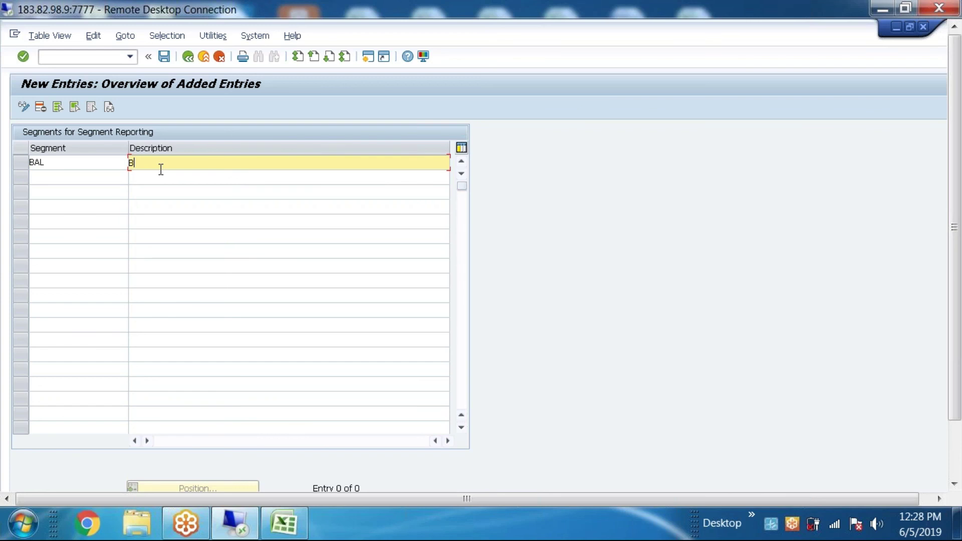
pyautogui.write('OA')
pyautogui.write('SEGMENT')
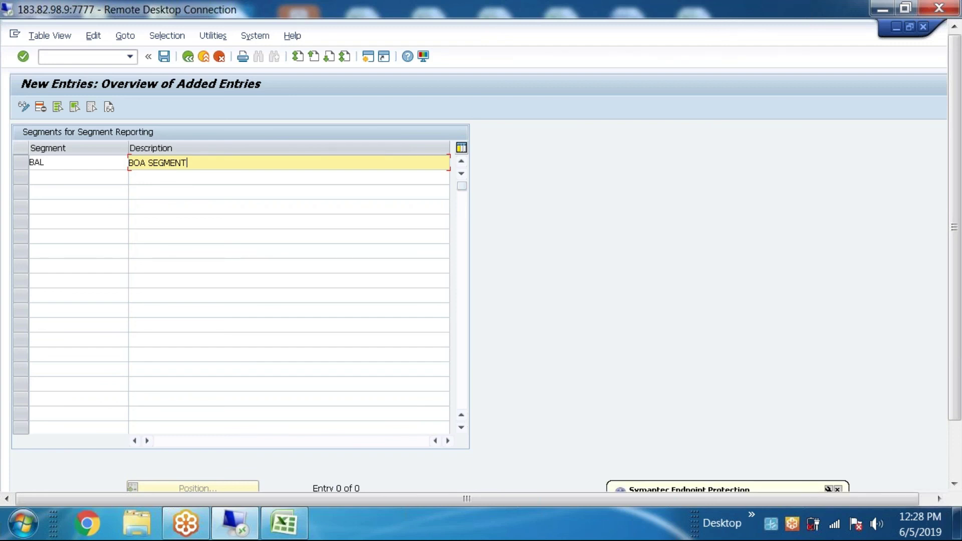
# Step: Save segment BAL under new customizing request S18K900410 described as 'Define segment'
pyautogui.click(166, 57)
pyautogui.press('F8')
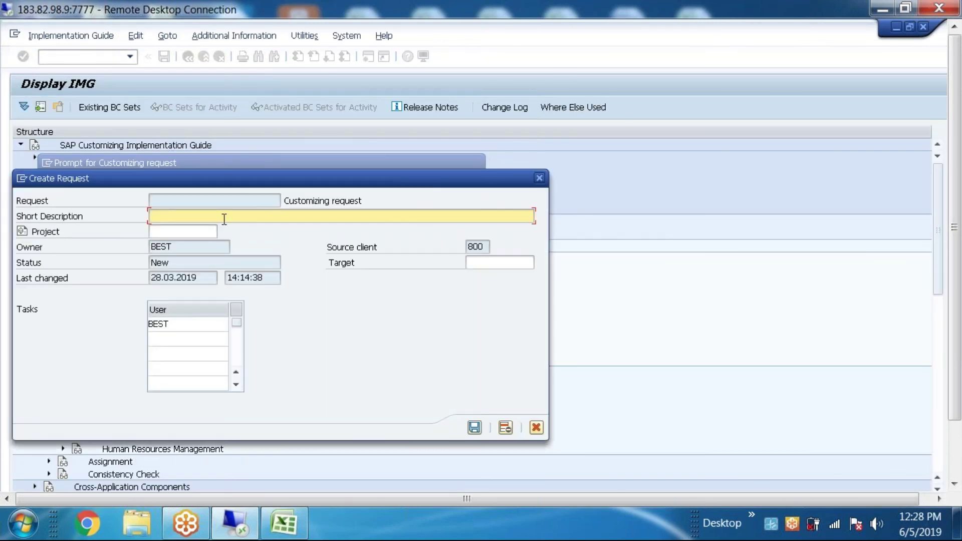
pyautogui.write('Define segment')
pyautogui.click(474, 427)
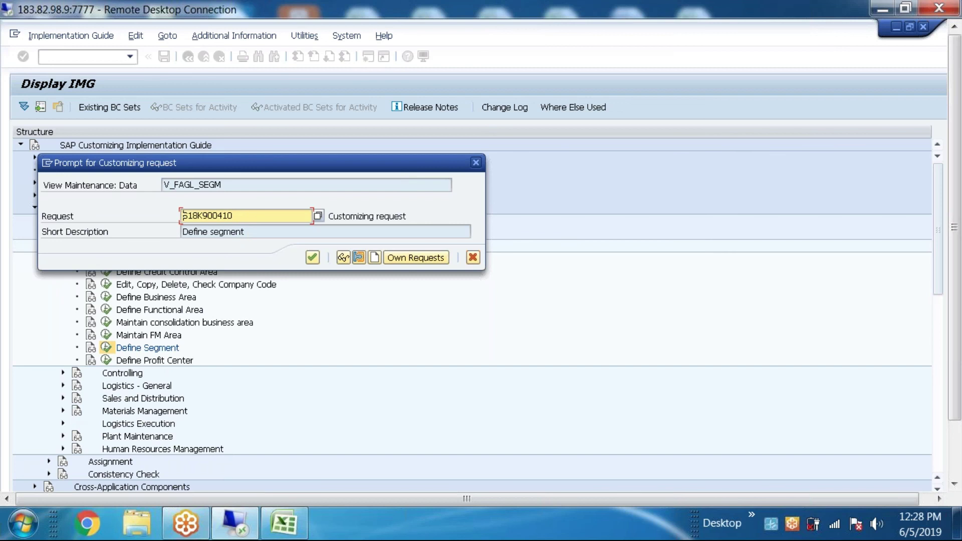
pyautogui.click(304, 526)
# Step: Log request S18K900410 and 'Define segment' in Excel row 12
pyautogui.doubleClick(446, 353)
pyautogui.hotkey('ctrl', 'v')
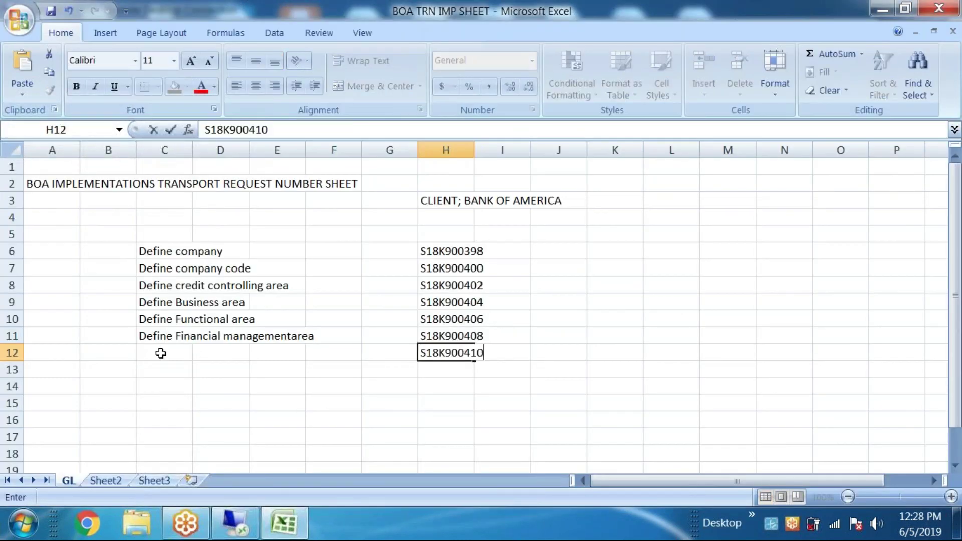
pyautogui.click(161, 353)
pyautogui.click(284, 530)
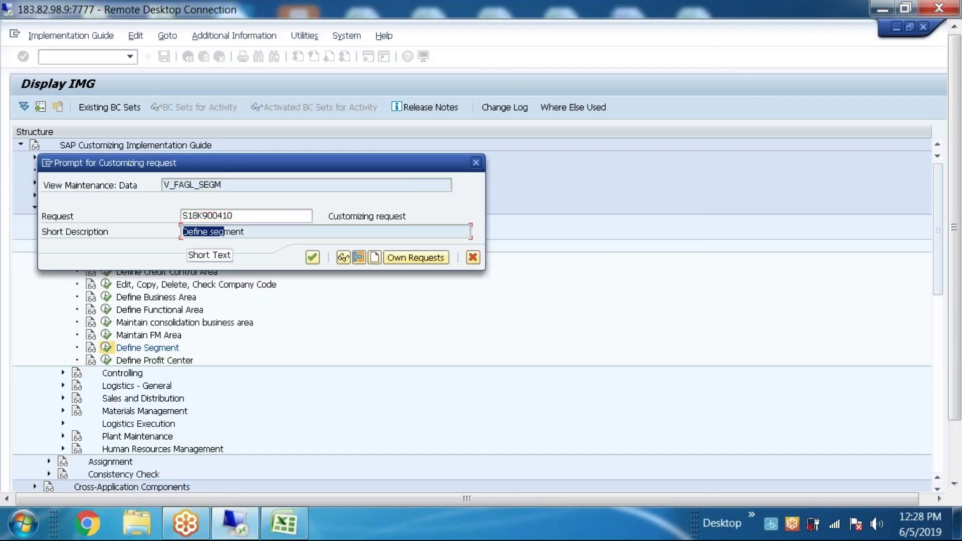
pyautogui.moveTo(233, 233); pyautogui.dragTo(245, 232)
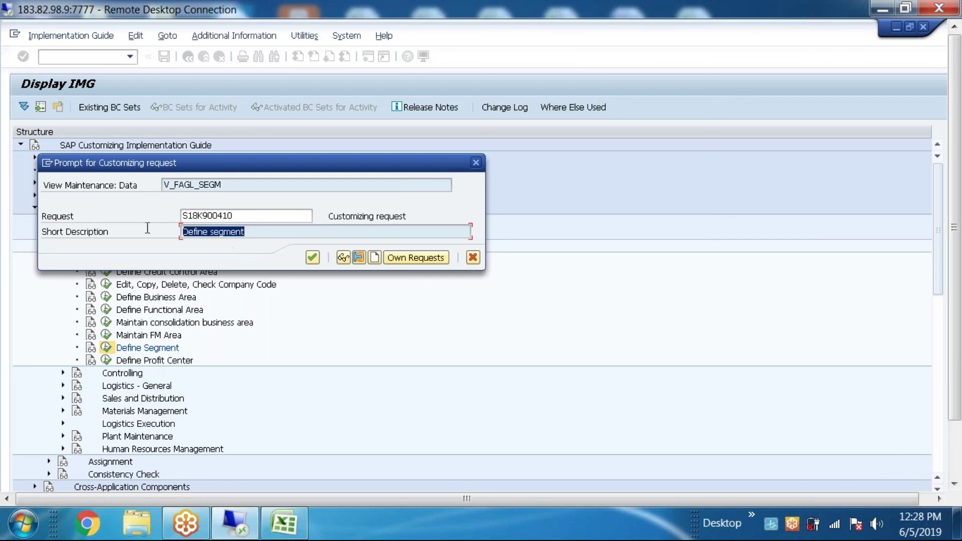
pyautogui.hotkey('ctrl', 'c')
pyautogui.click(284, 523)
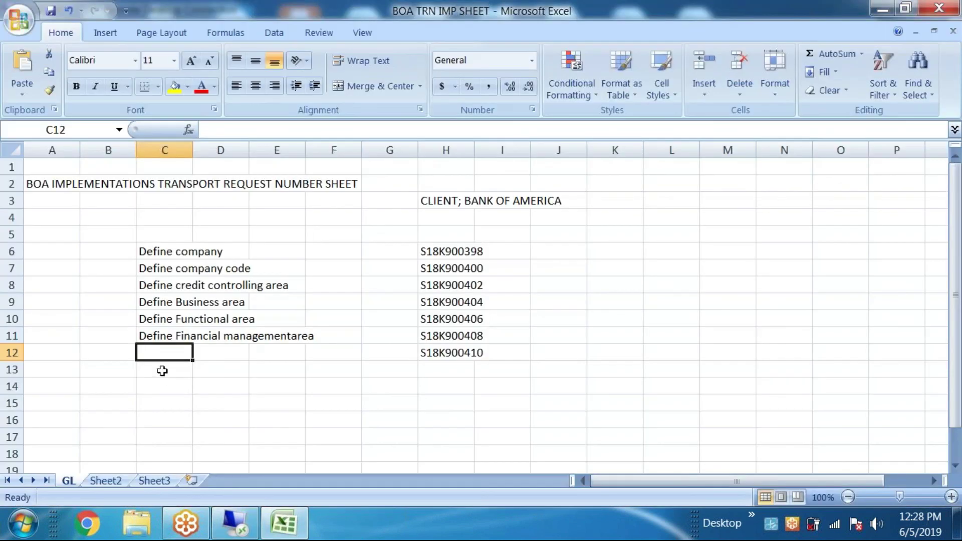
pyautogui.doubleClick(162, 353)
pyautogui.hotkey('ctrl', 'v')
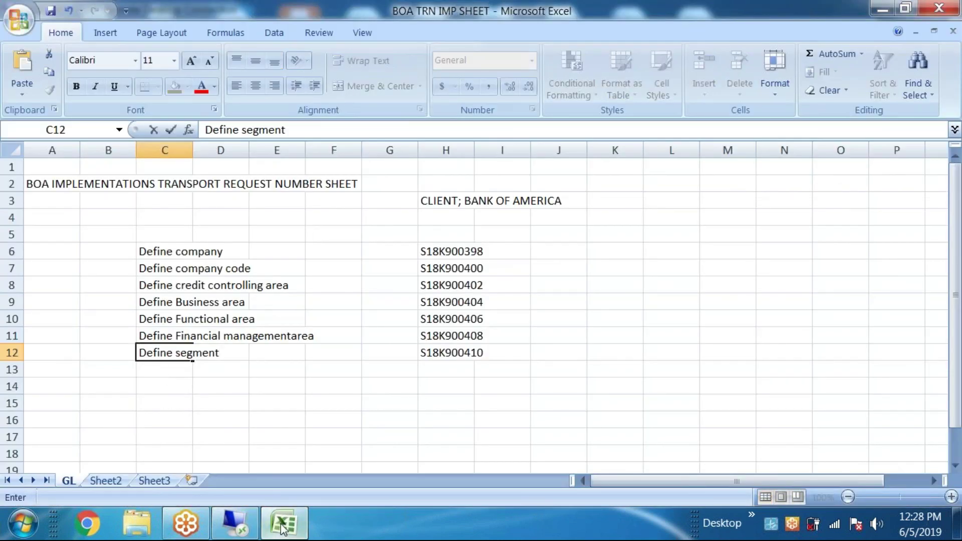
pyautogui.rightClick(284, 523)
pyautogui.click(624, 448)
# Step: Save the BOA TRN IMP SHEET workbook to the Desktop, replacing the existing file
pyautogui.click(10, 16)
pyautogui.moveTo(49, 172)
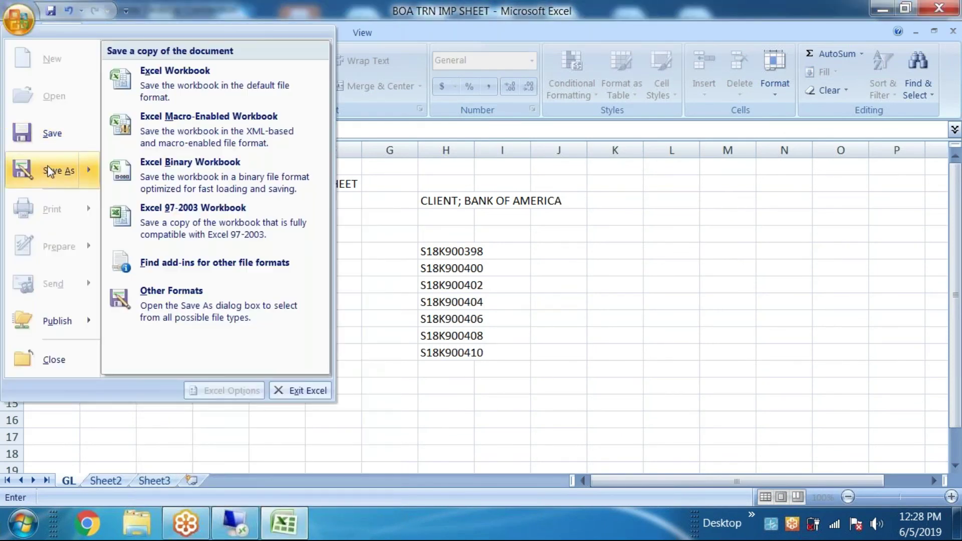
pyautogui.click(192, 353)
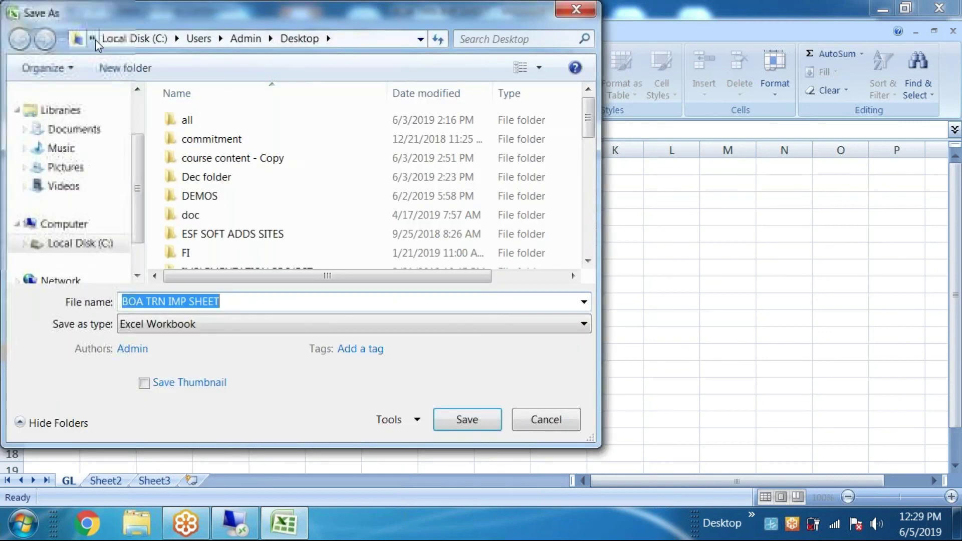
pyautogui.click(92, 40)
pyautogui.click(120, 79)
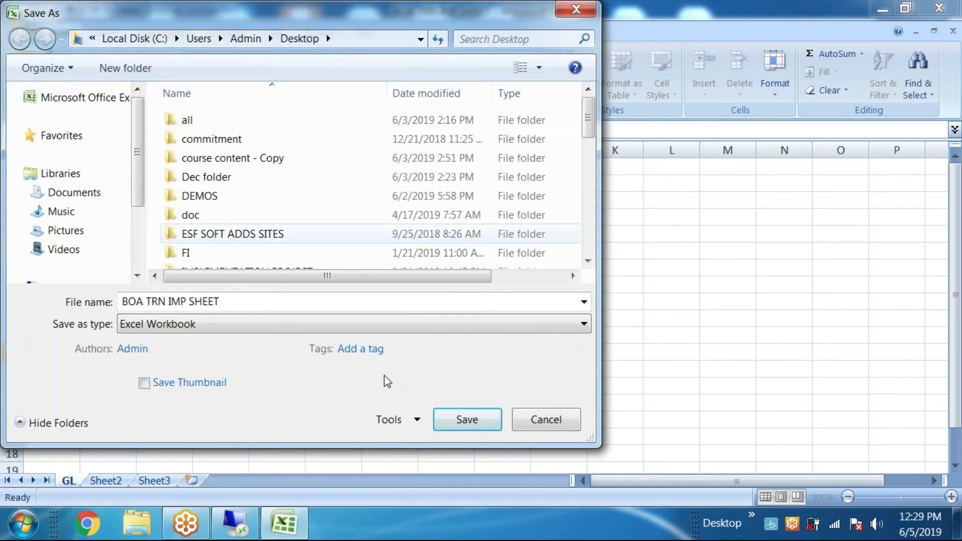
pyautogui.click(463, 419)
pyautogui.click(541, 266)
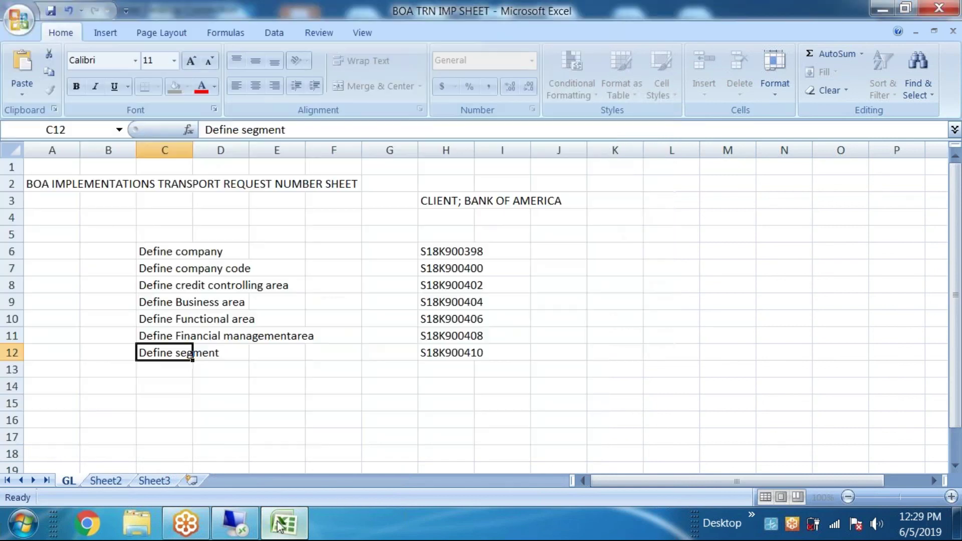
pyautogui.click(279, 525)
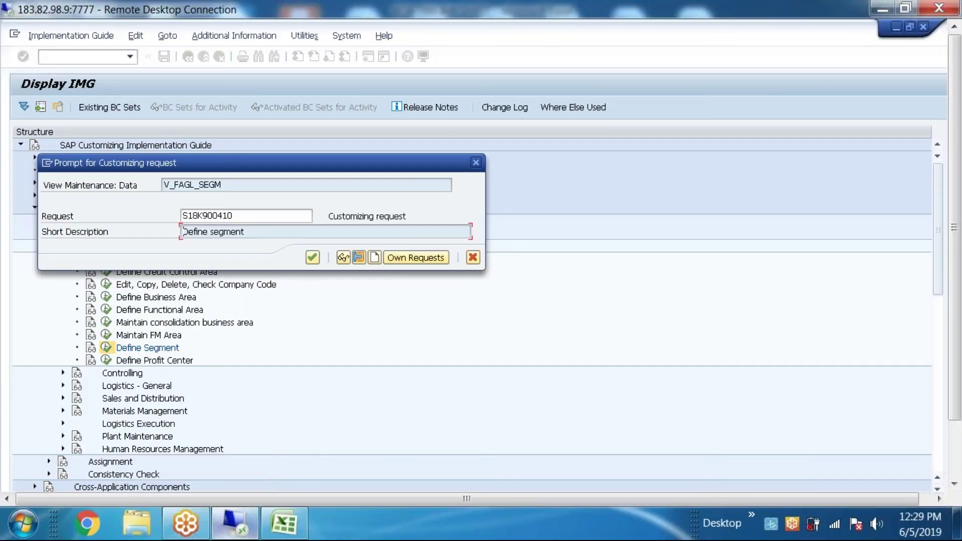
# Step: Confirm the segment's customizing request and go back to the Display IMG tree
pyautogui.click(312, 257)
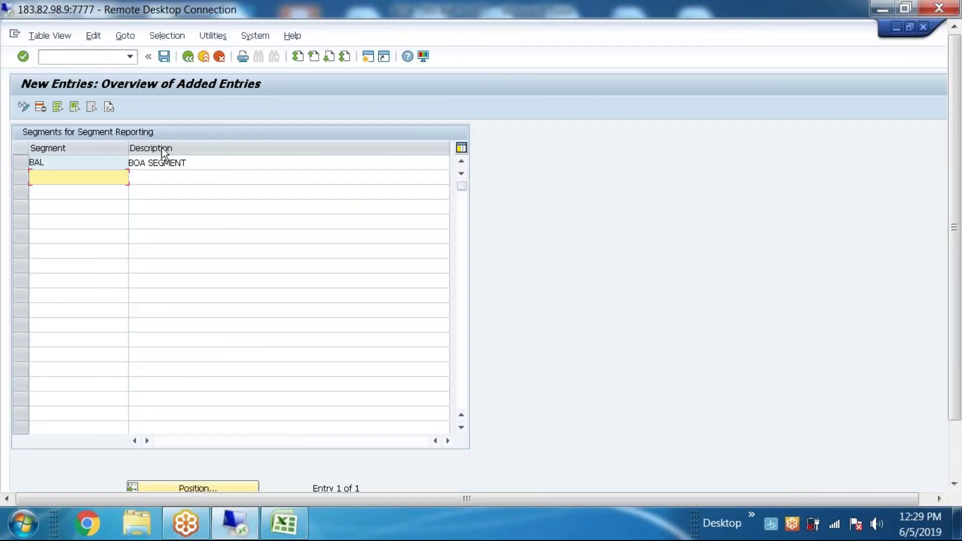
pyautogui.click(187, 61)
pyautogui.click(190, 62)
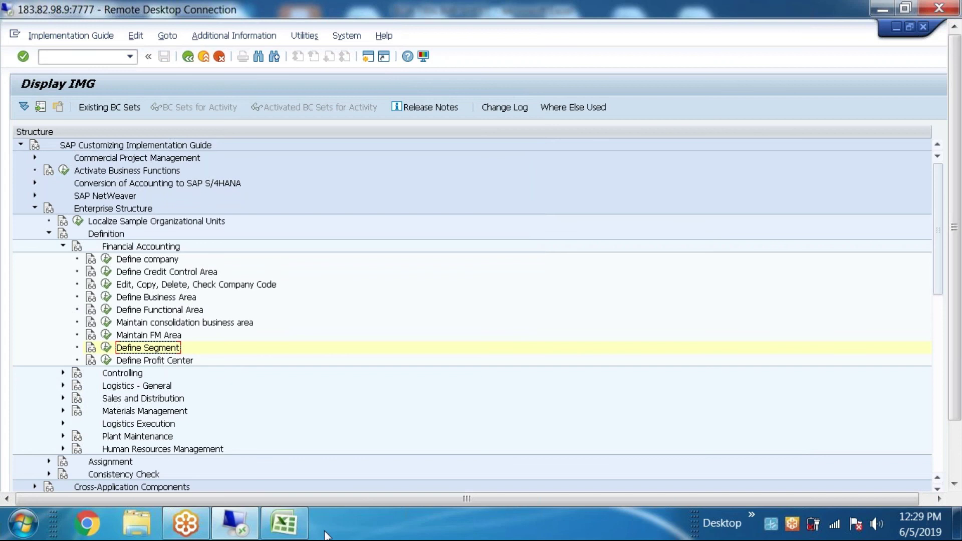
# Step: Resave the workbook to the Desktop, overwriting the existing copy
pyautogui.click(288, 525)
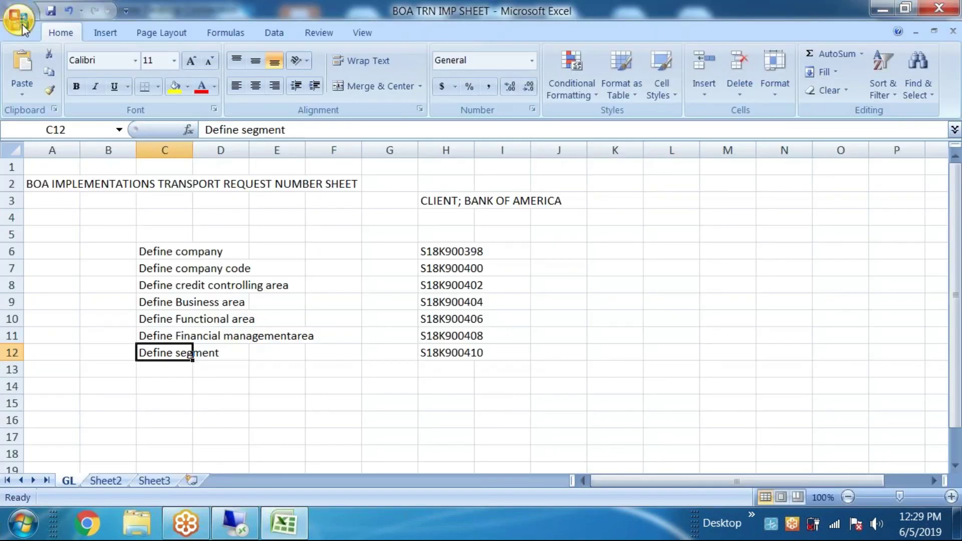
pyautogui.click(19, 19)
pyautogui.click(56, 172)
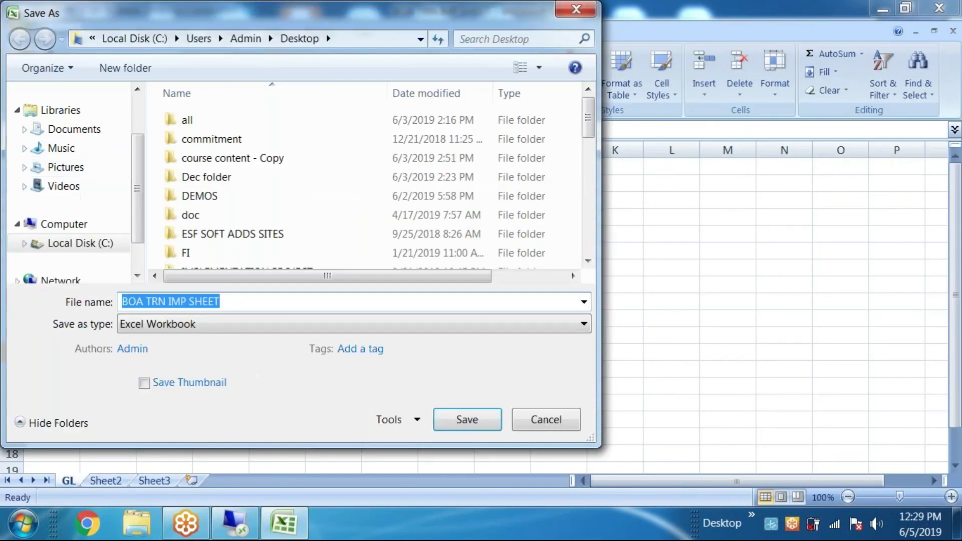
pyautogui.click(92, 39)
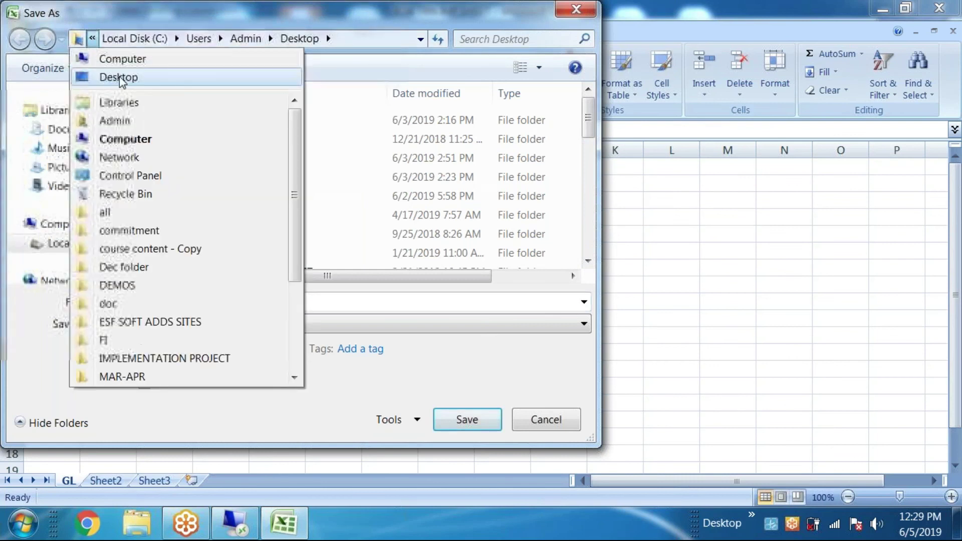
pyautogui.click(112, 77)
pyautogui.click(465, 430)
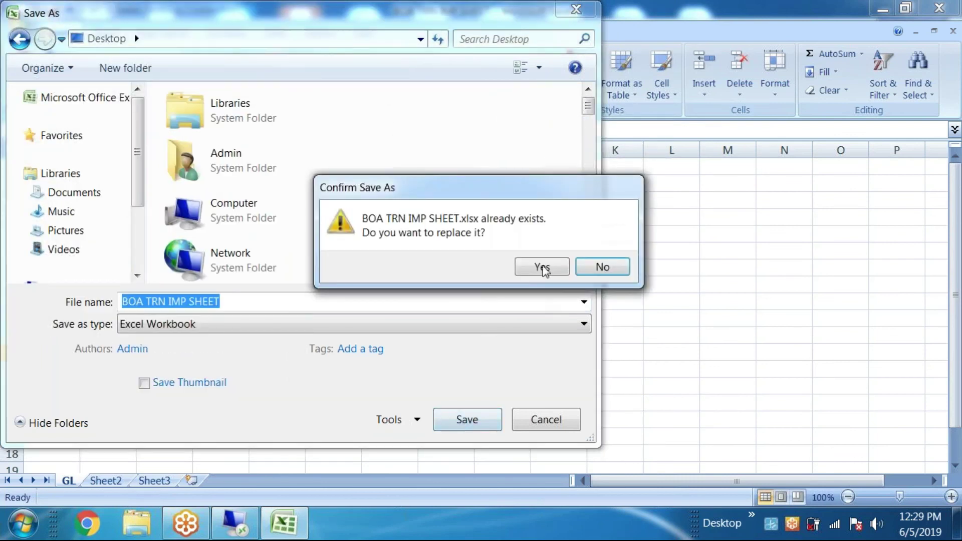
pyautogui.click(543, 268)
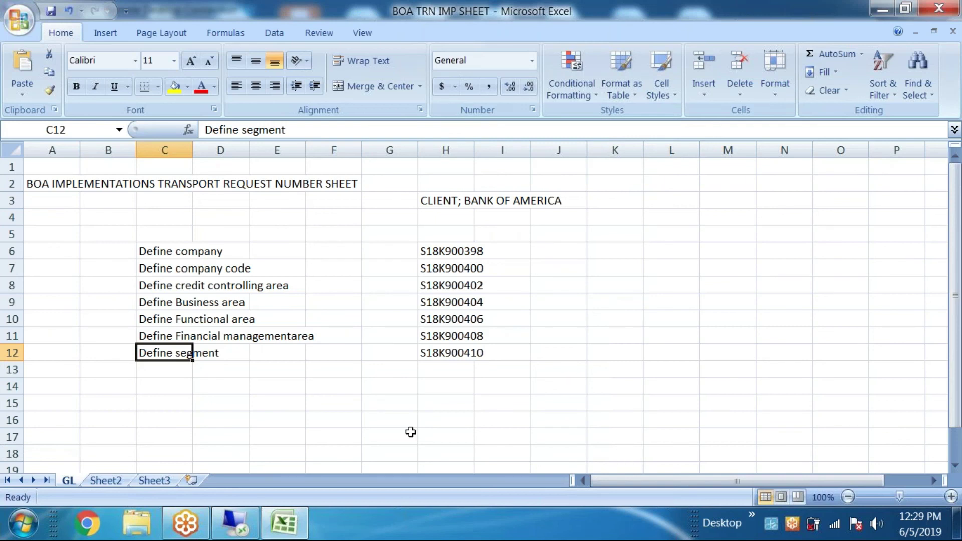
# Step: Select the logged range B3:K14 to review the seven request entries
pyautogui.click(502, 419)
pyautogui.moveTo(596, 384); pyautogui.dragTo(558, 369)
pyautogui.moveTo(179, 291); pyautogui.dragTo(119, 282)
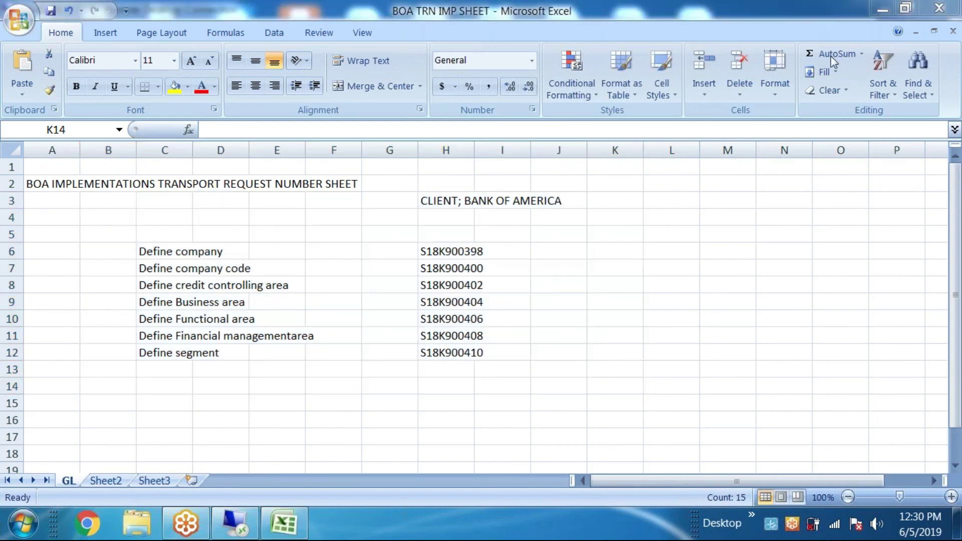
# Step: Minimise the spreadsheet and SAP windows, then browse the Dec folder and its S4 HANA-SAP BANKING subfolder
pyautogui.click(882, 6)
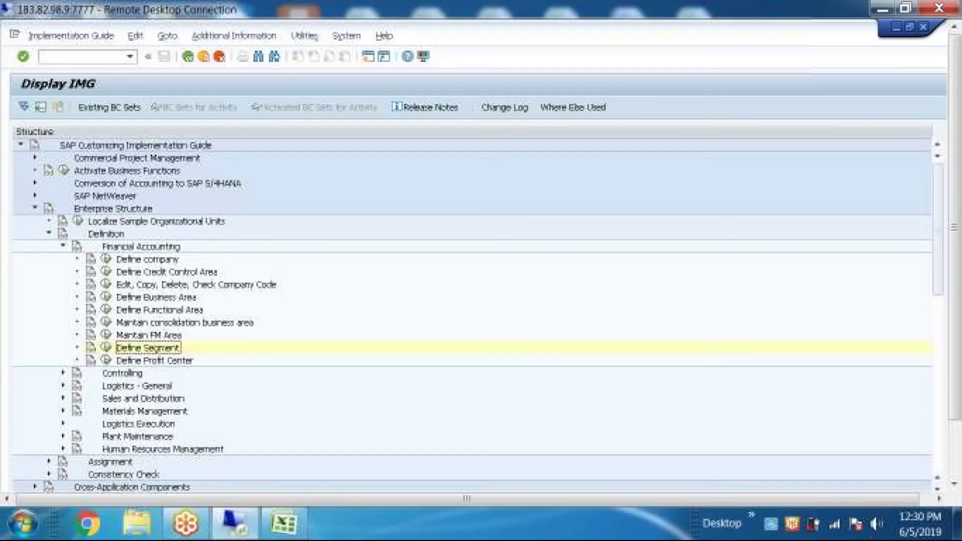
pyautogui.click(881, 6)
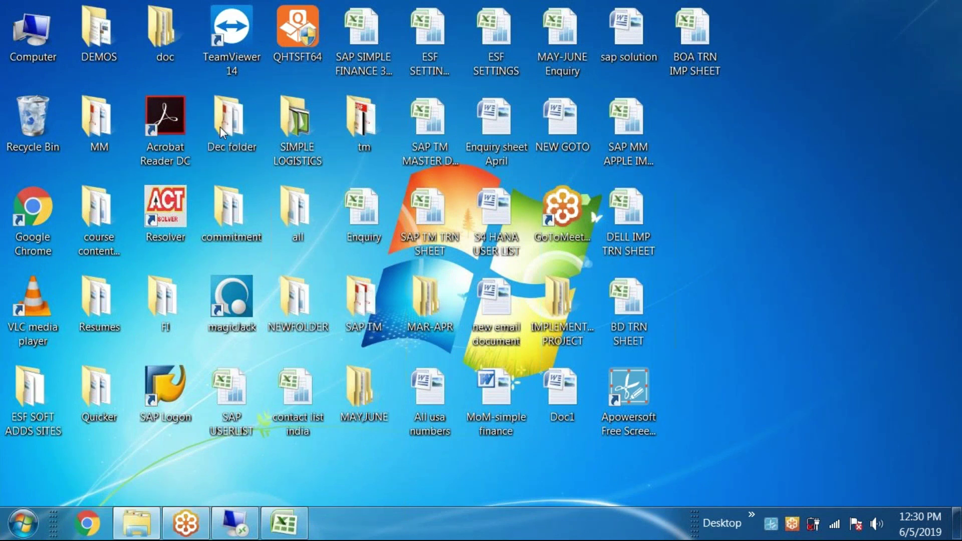
pyautogui.doubleClick(220, 127)
pyautogui.click(226, 171)
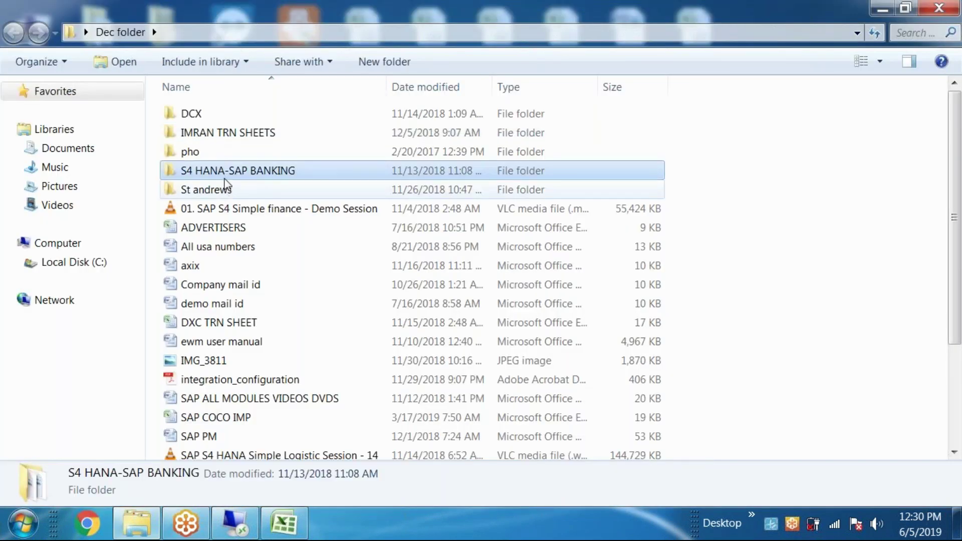
pyautogui.doubleClick(226, 170)
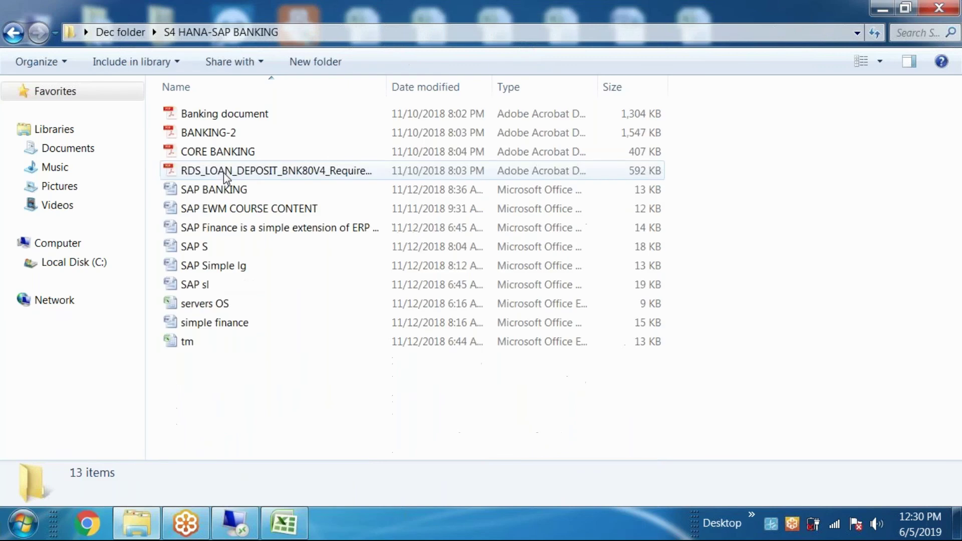
pyautogui.click(12, 34)
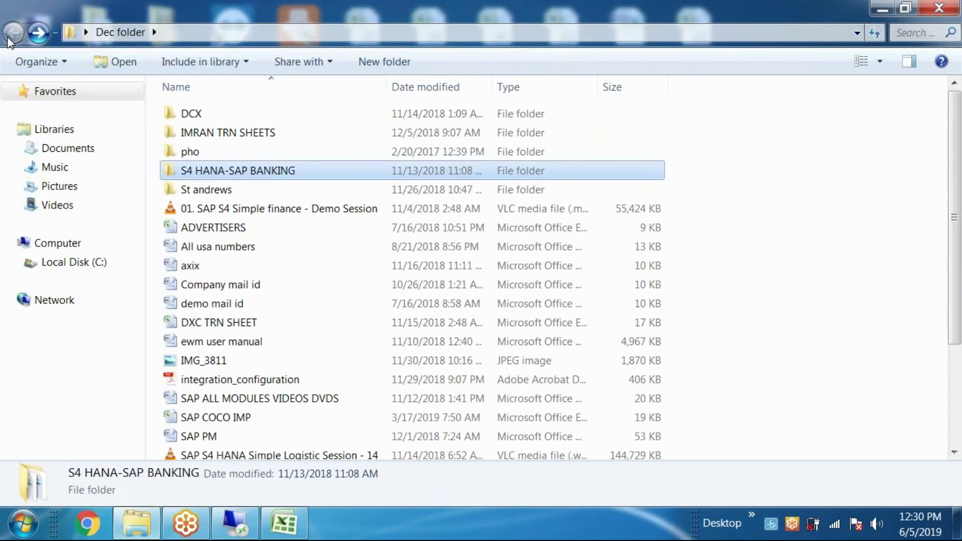
pyautogui.press('super+d')
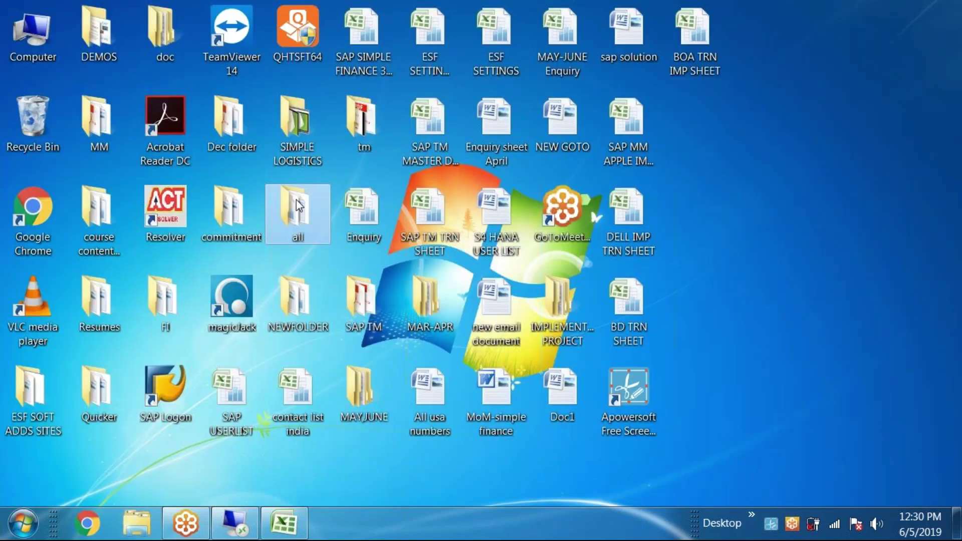
# Step: View AC 120.pdf from all > s4 HANA > SAP Simple Finance, then close Acrobat and Explorer
pyautogui.doubleClick(295, 203)
pyautogui.doubleClick(247, 208)
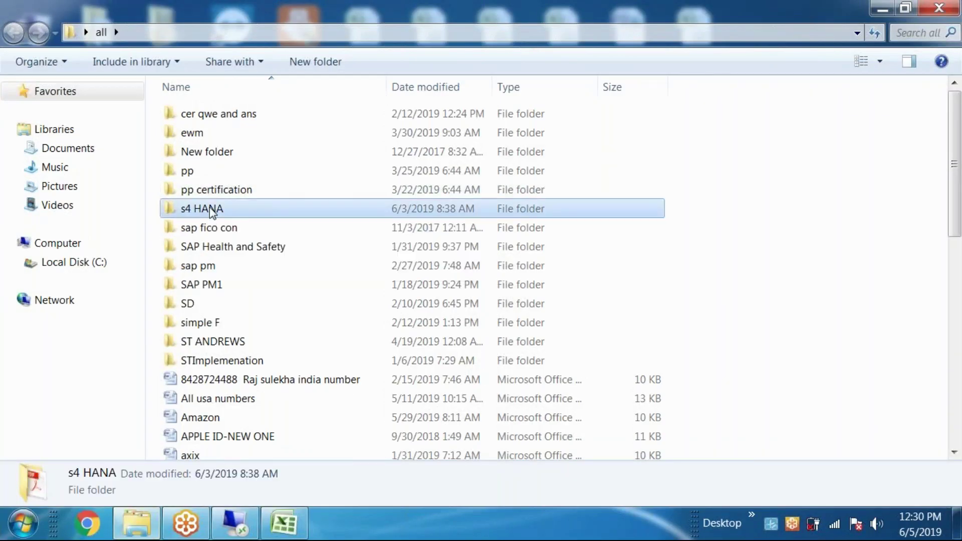
pyautogui.click(229, 138)
pyautogui.doubleClick(229, 138)
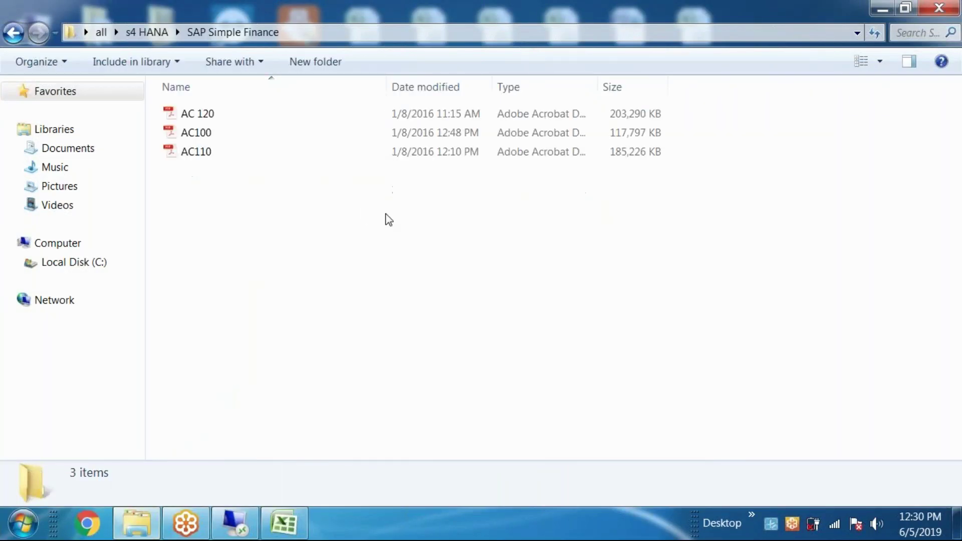
pyautogui.click(217, 116)
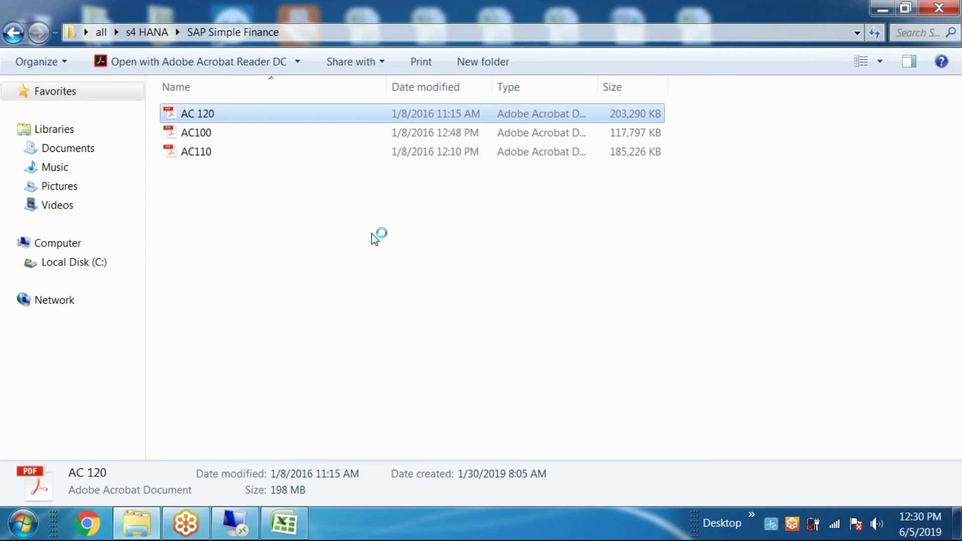
pyautogui.press('Return')
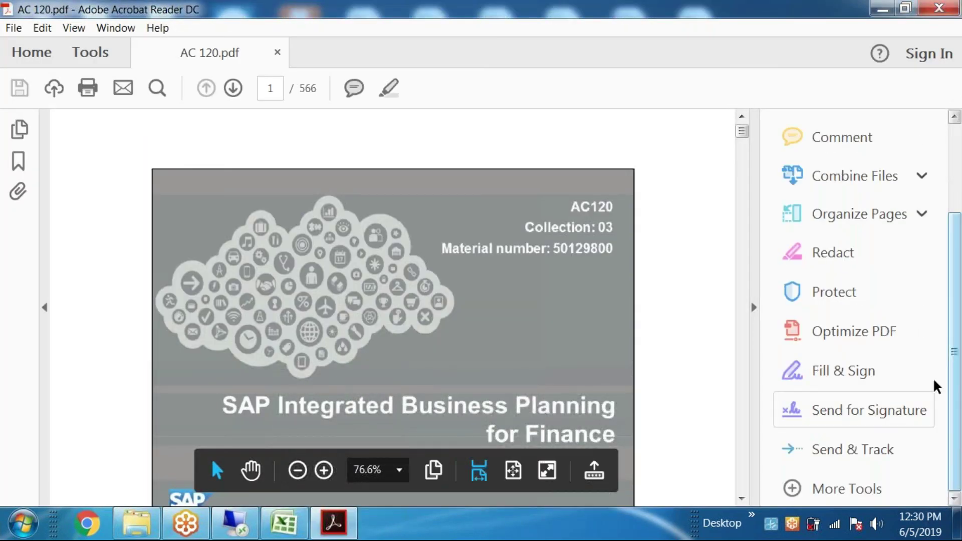
pyautogui.click(939, 8)
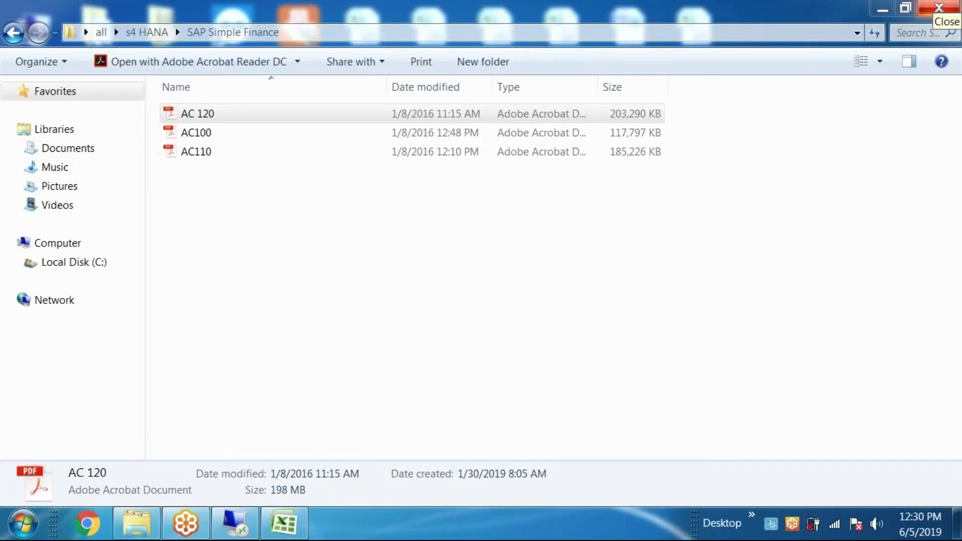
pyautogui.click(950, 7)
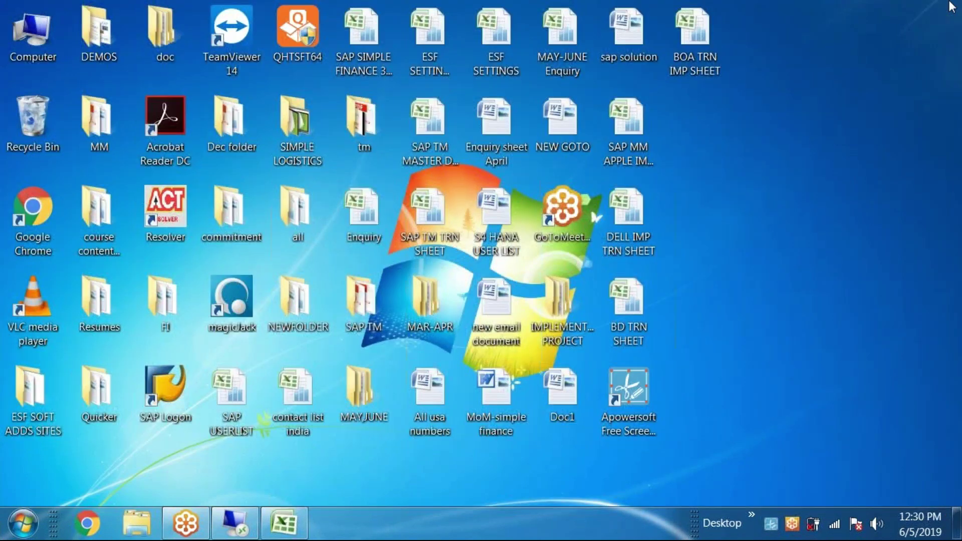